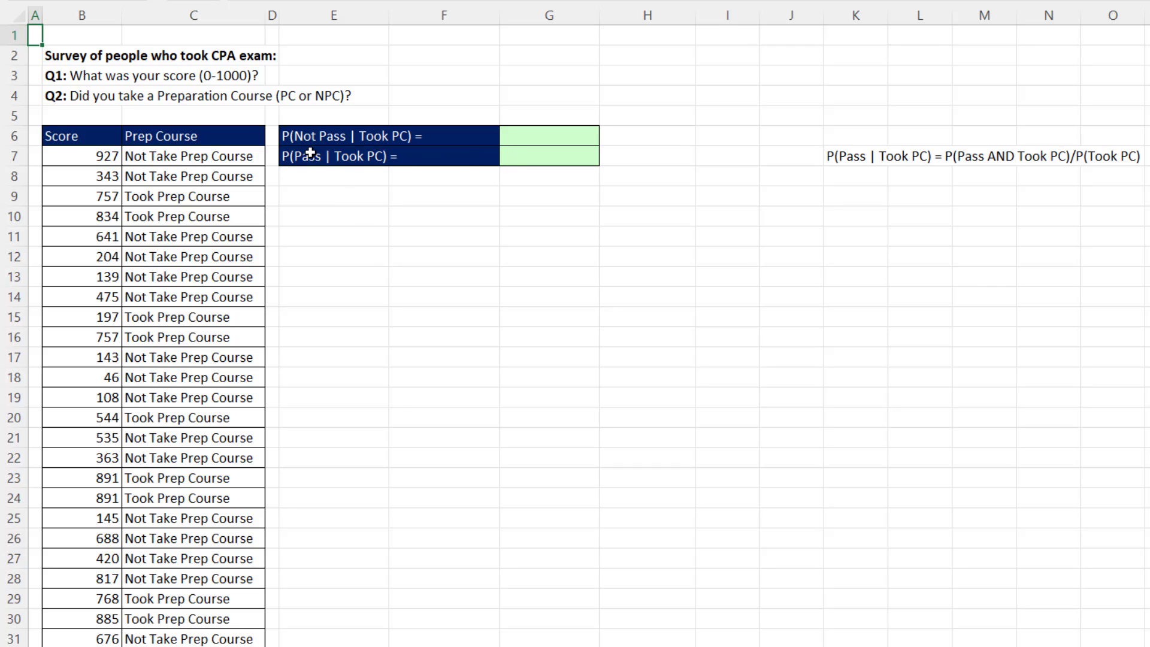
Step: Copy the "P(Pass | Took PC) =" label and its answer cell from E7:G7 to K9
drag(311, 153, 519, 156)
key(ctrl+c)
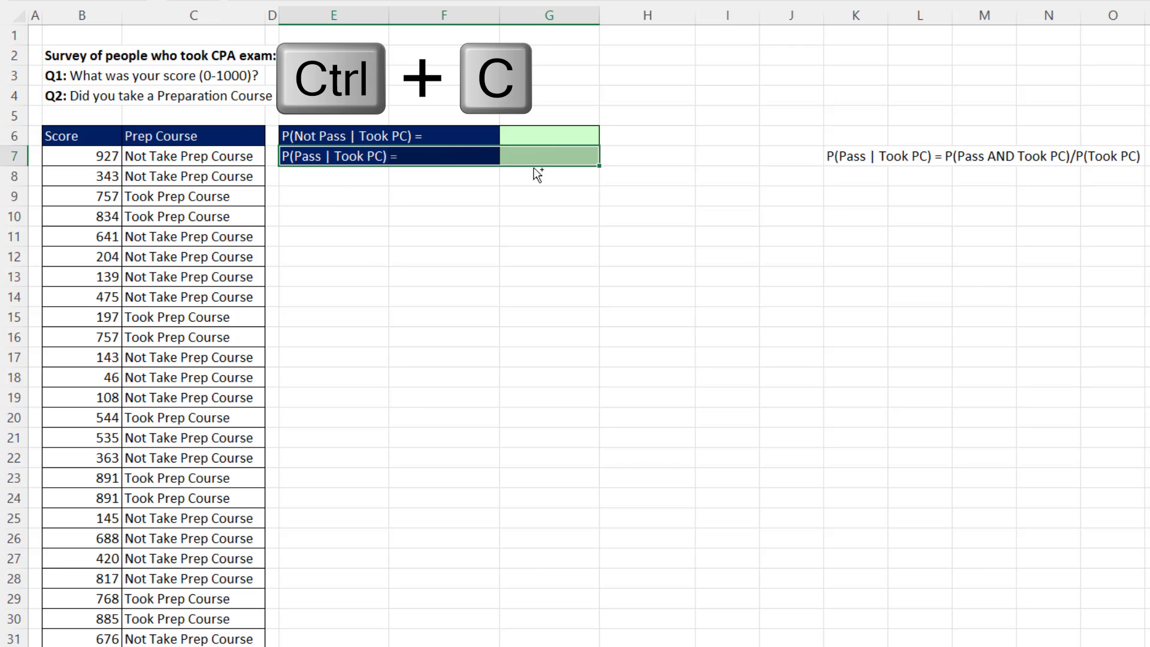
click(862, 194)
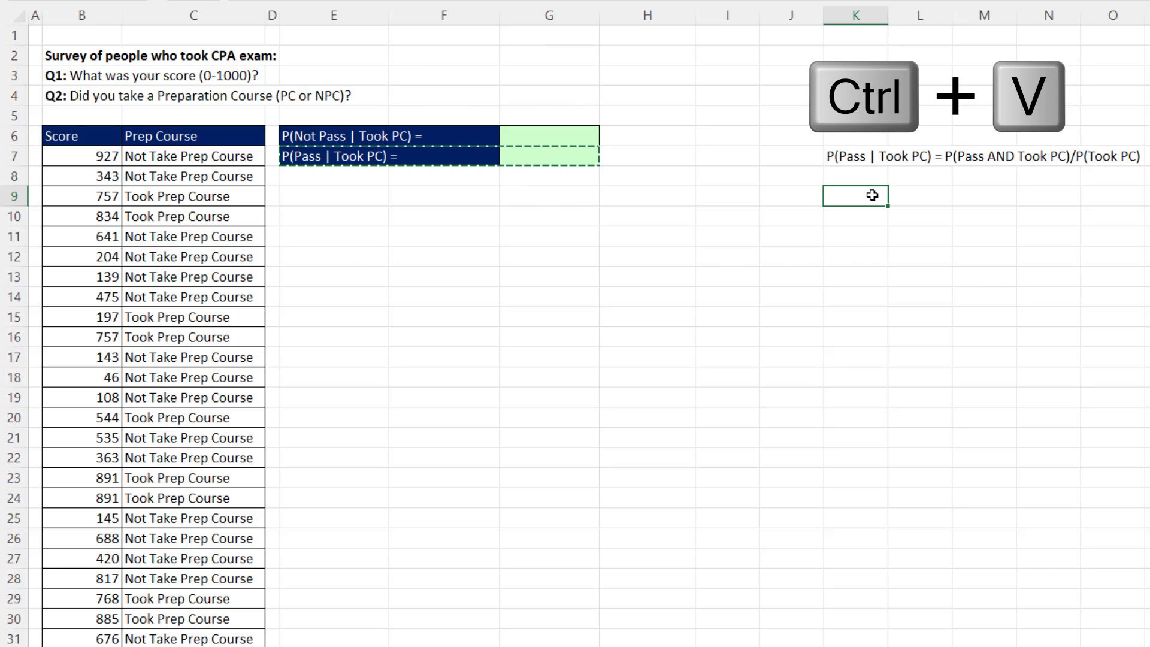
key(ctrl+v)
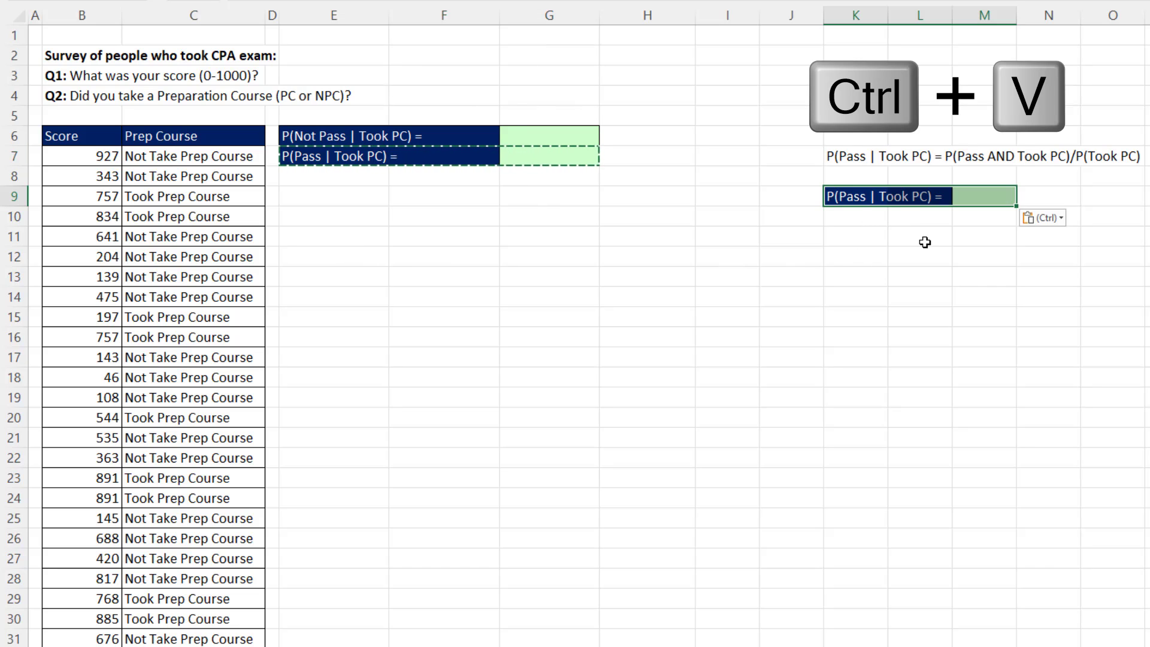
Step: Enter the label "Criteria 1" in K11 and fill it down to K12 to make "Criteria 2"
click(880, 237)
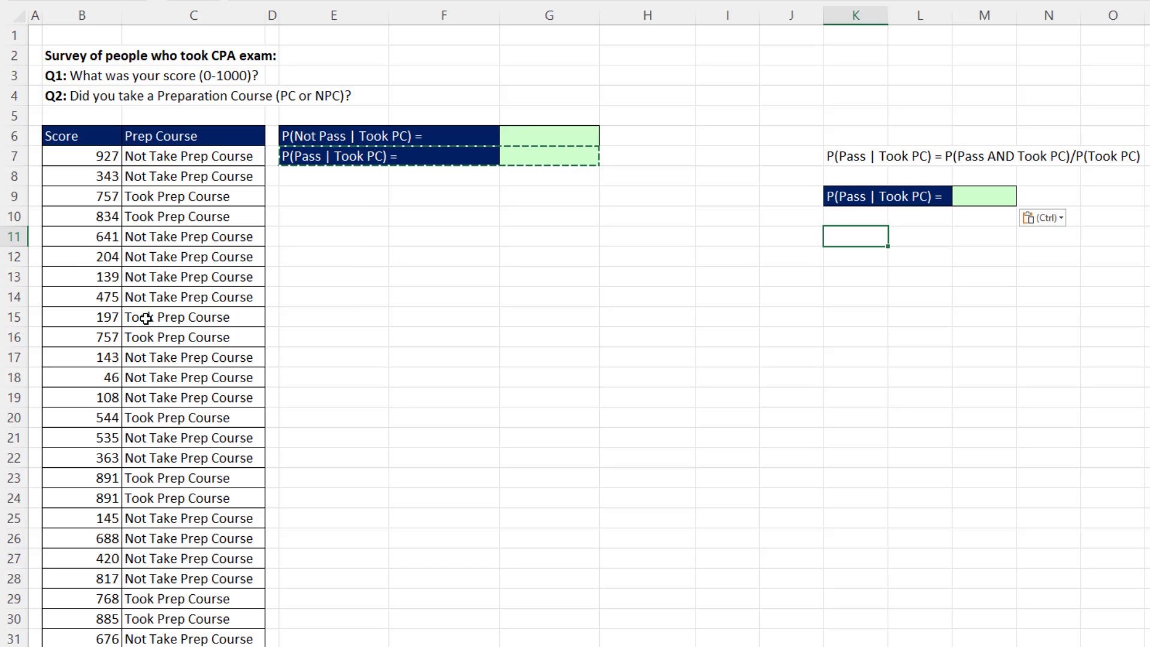
click(150, 319)
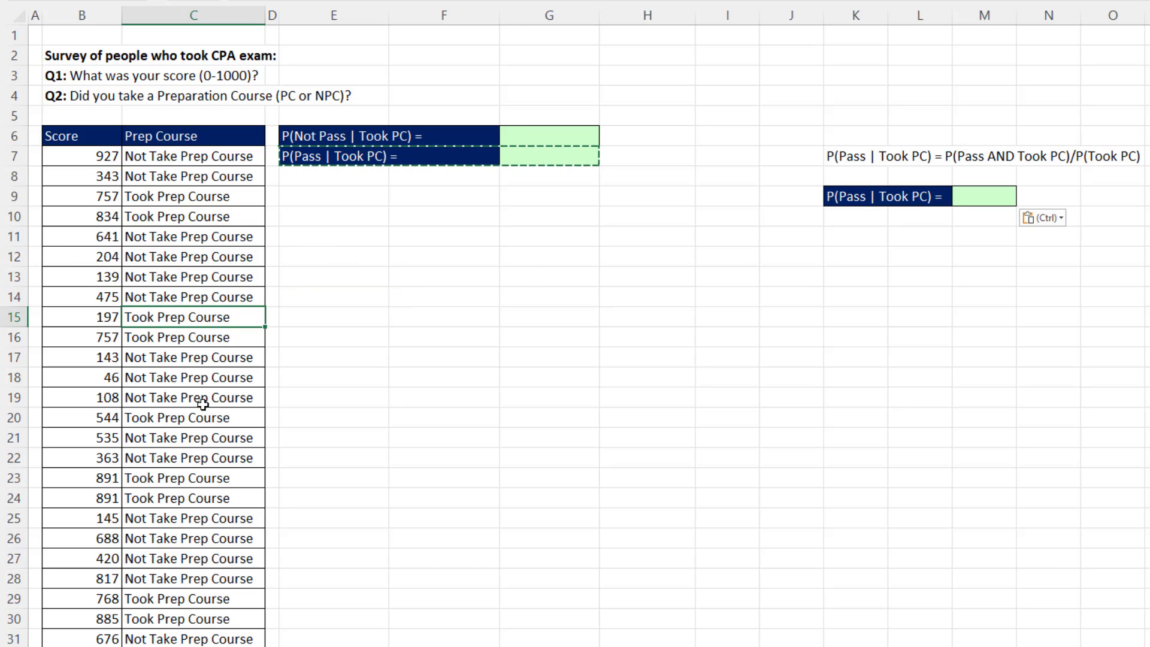
click(859, 234)
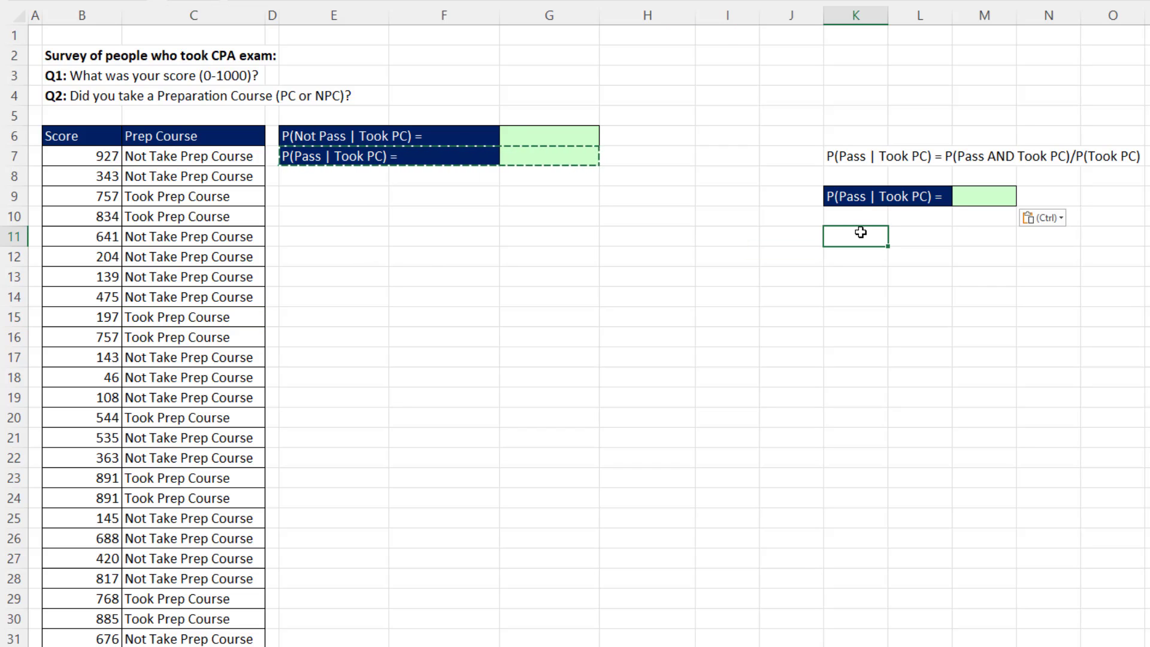
text(Criteria 1)
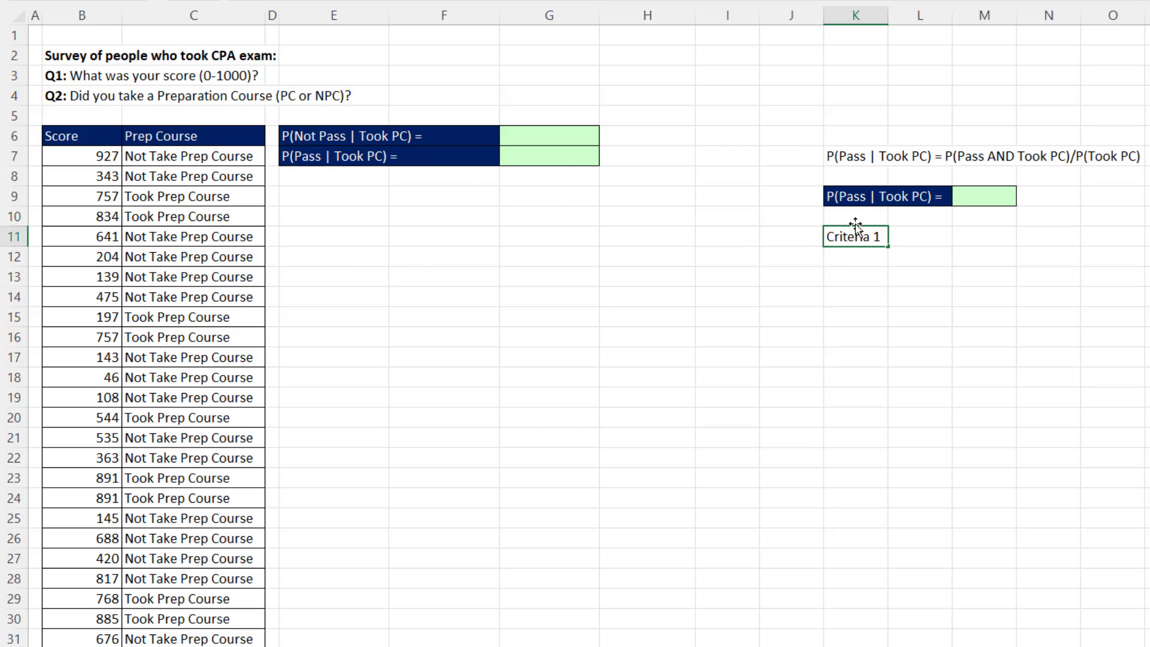
key(ctrl+Return)
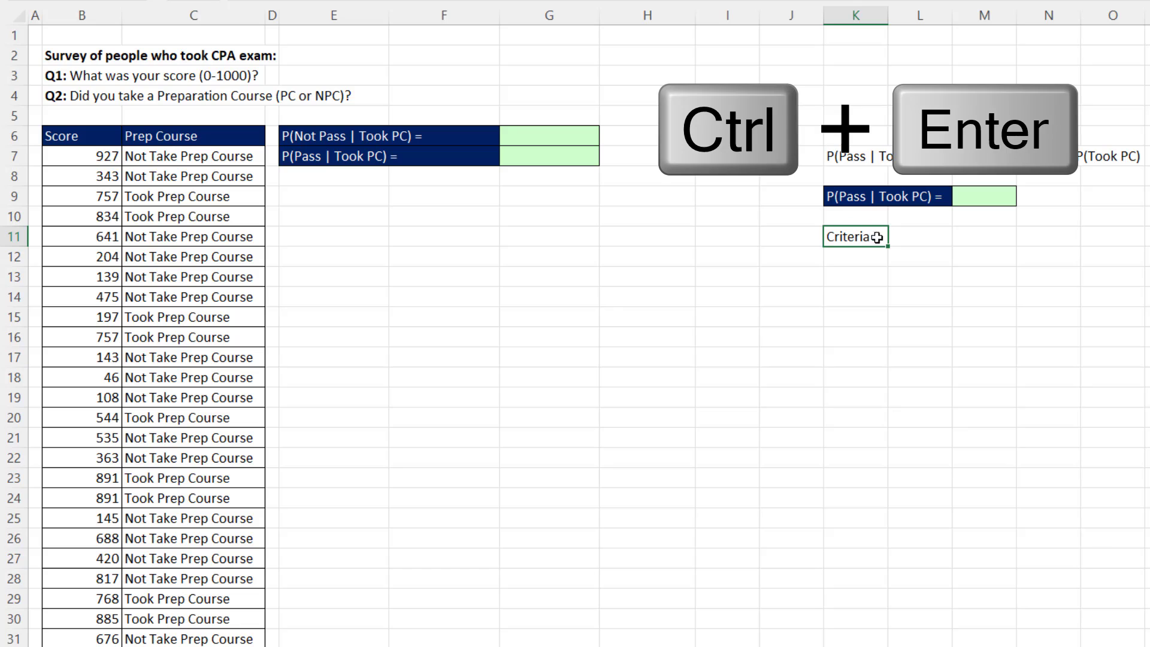
drag(888, 246, 887, 264)
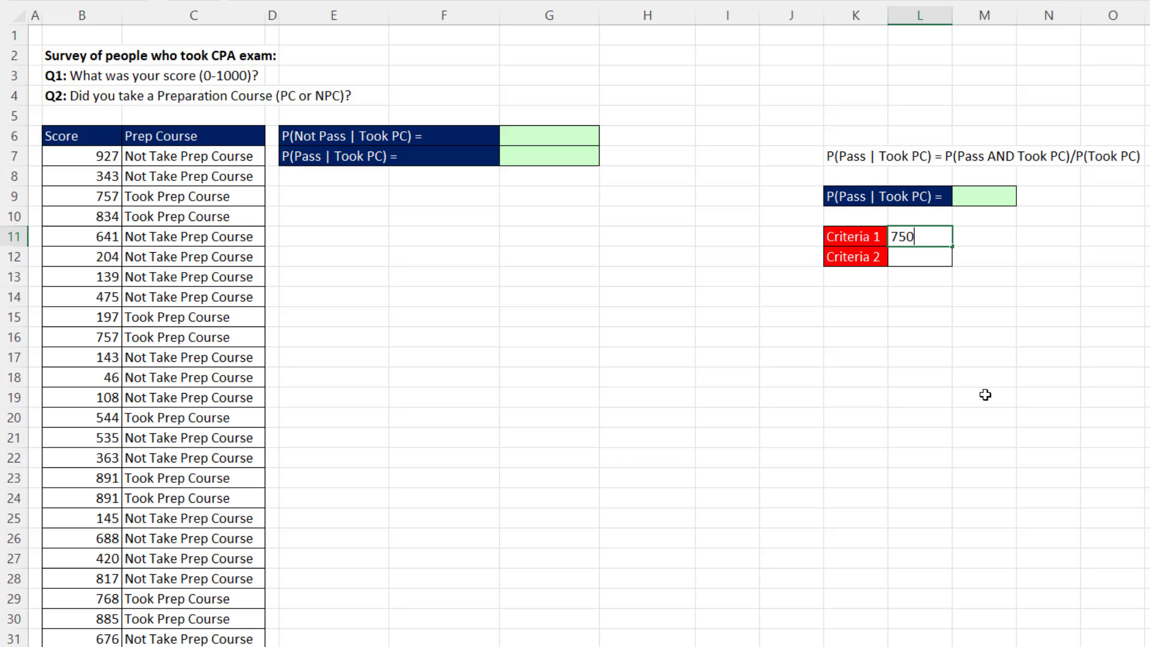
Step: Set Criteria 1 to 750 and Criteria 2 to "Took Prep Course", copied from C15 as values only, with column L autofitted
key(Return)
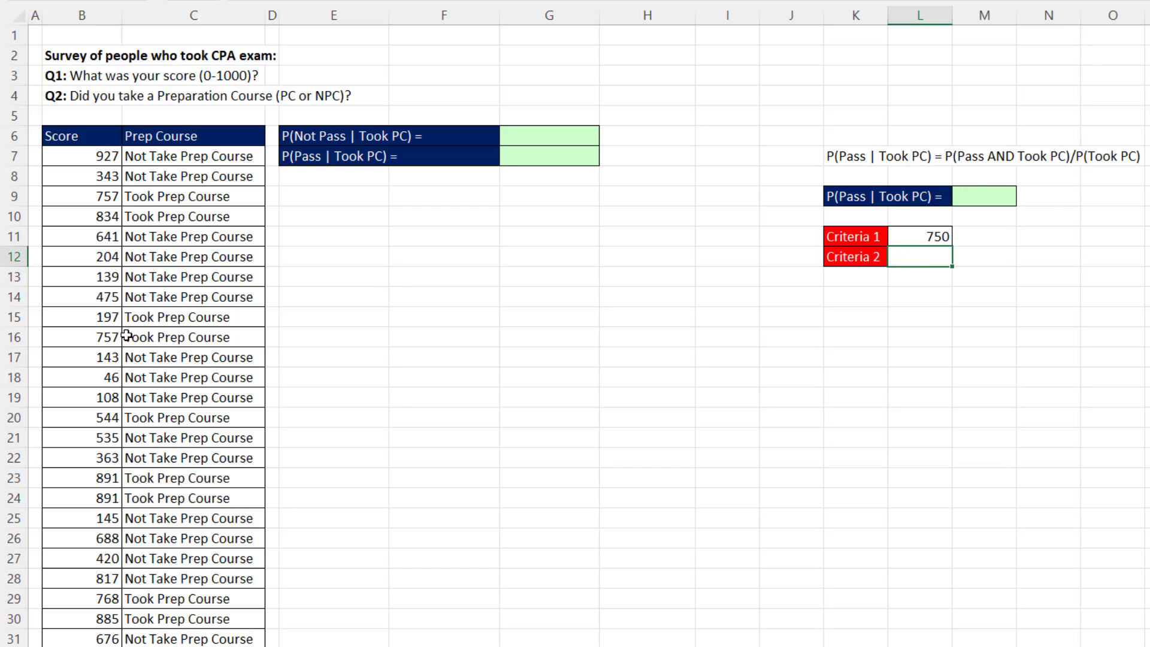
click(157, 323)
key(ctrl+c)
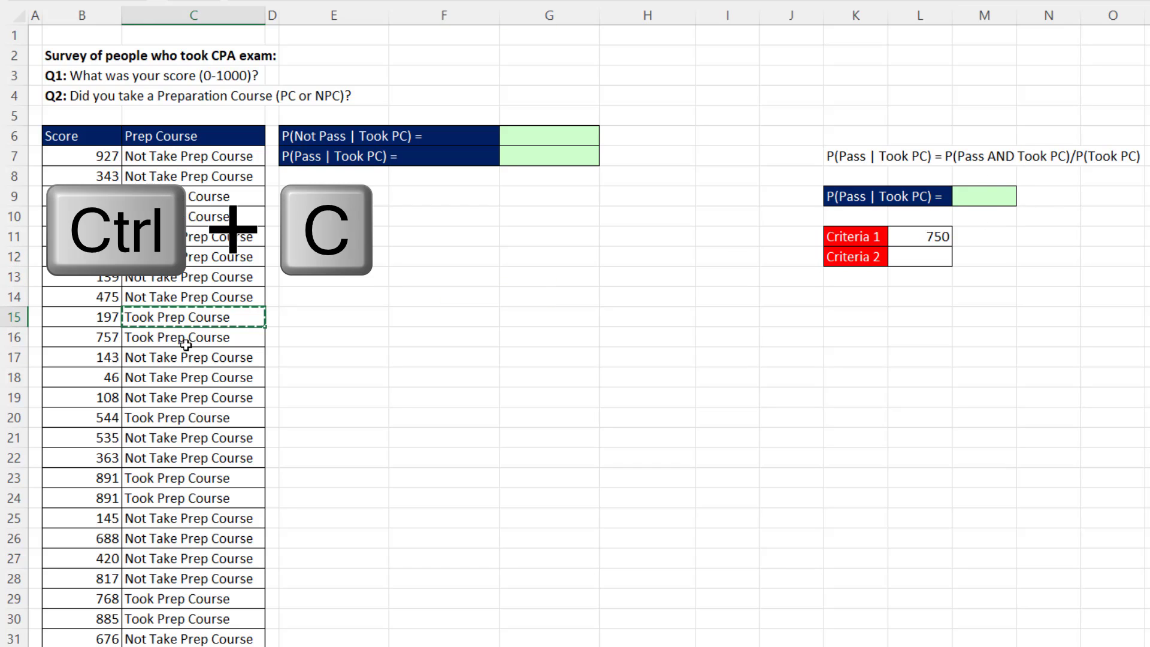
right_click(921, 257)
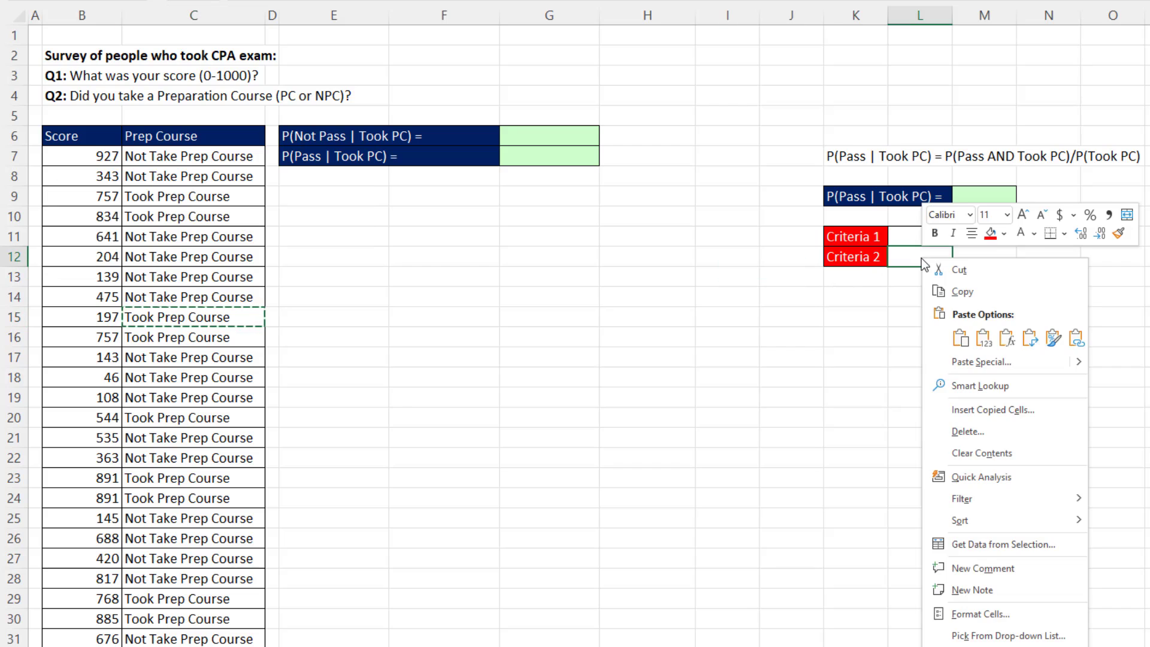
click(984, 338)
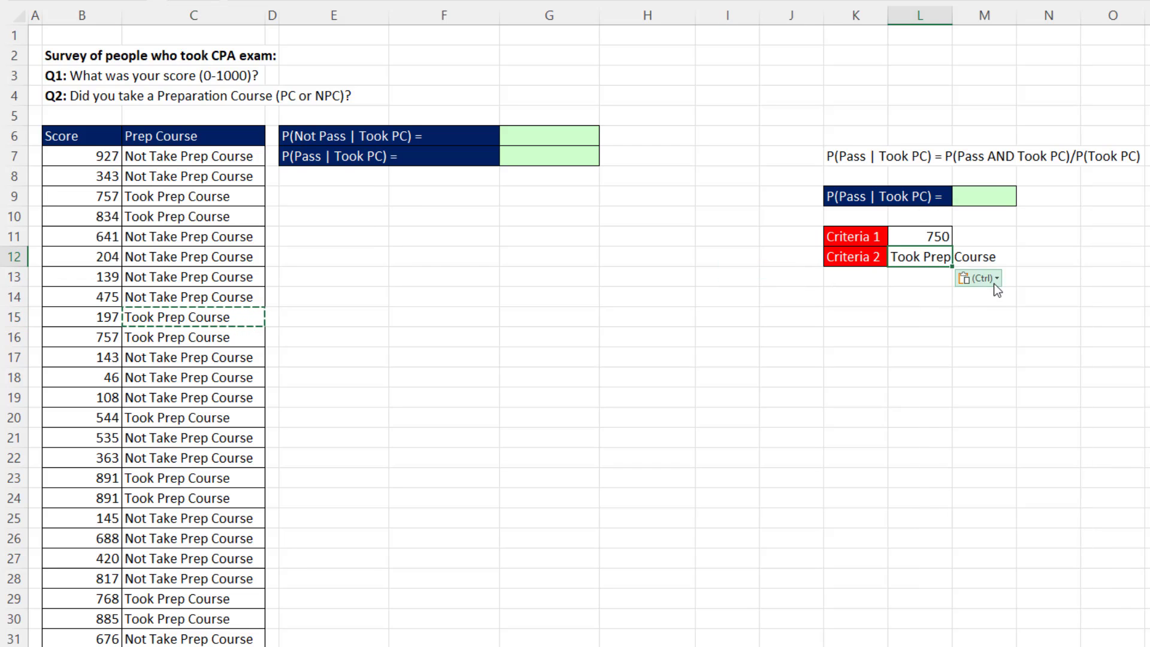
double_click(955, 18)
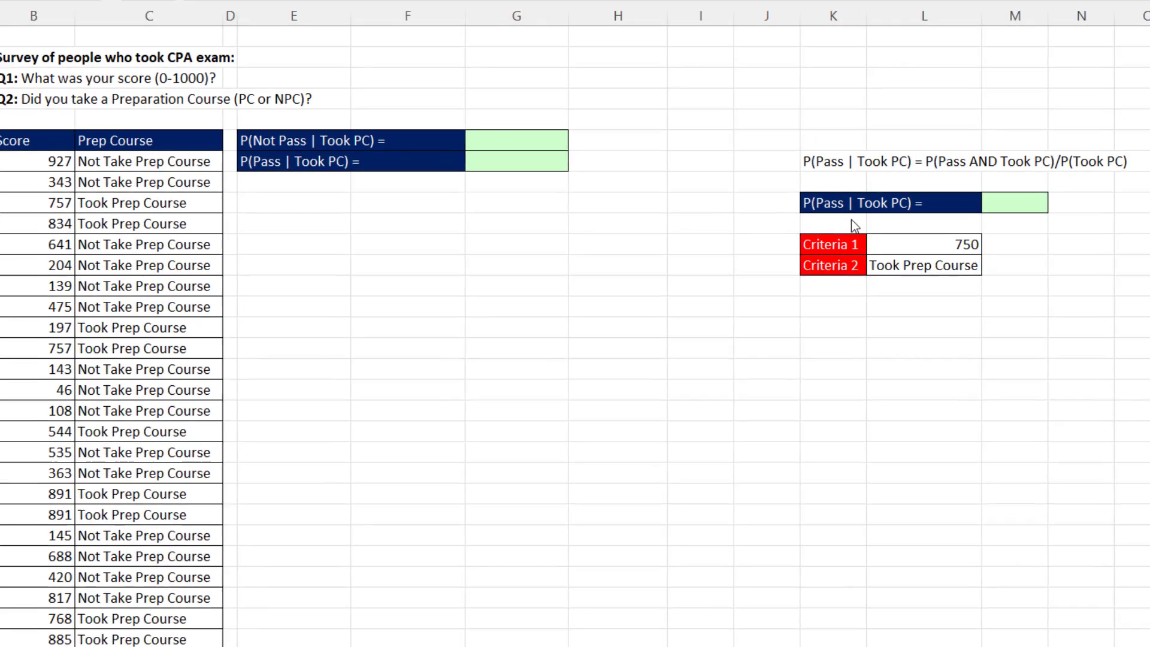
Step: Move the probability row and criteria block K9:M12 down two rows to start at K11
click(905, 197)
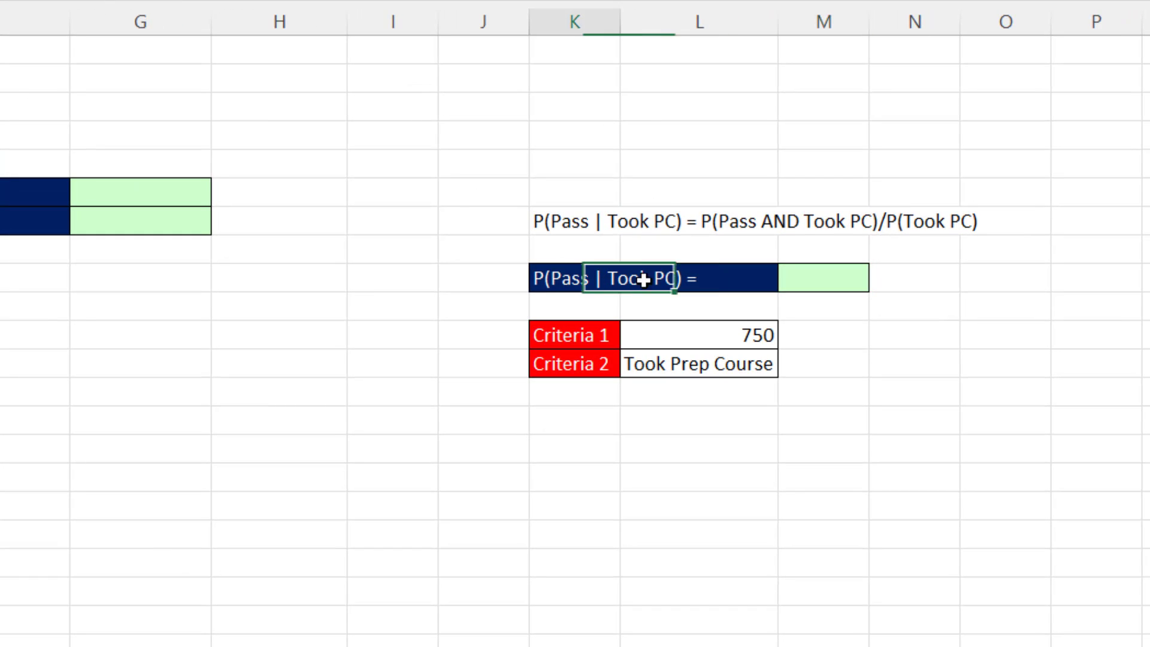
mouse_move(644, 279)
mouse_down()
mouse_move(837, 329)
mouse_move(842, 359)
mouse_up()
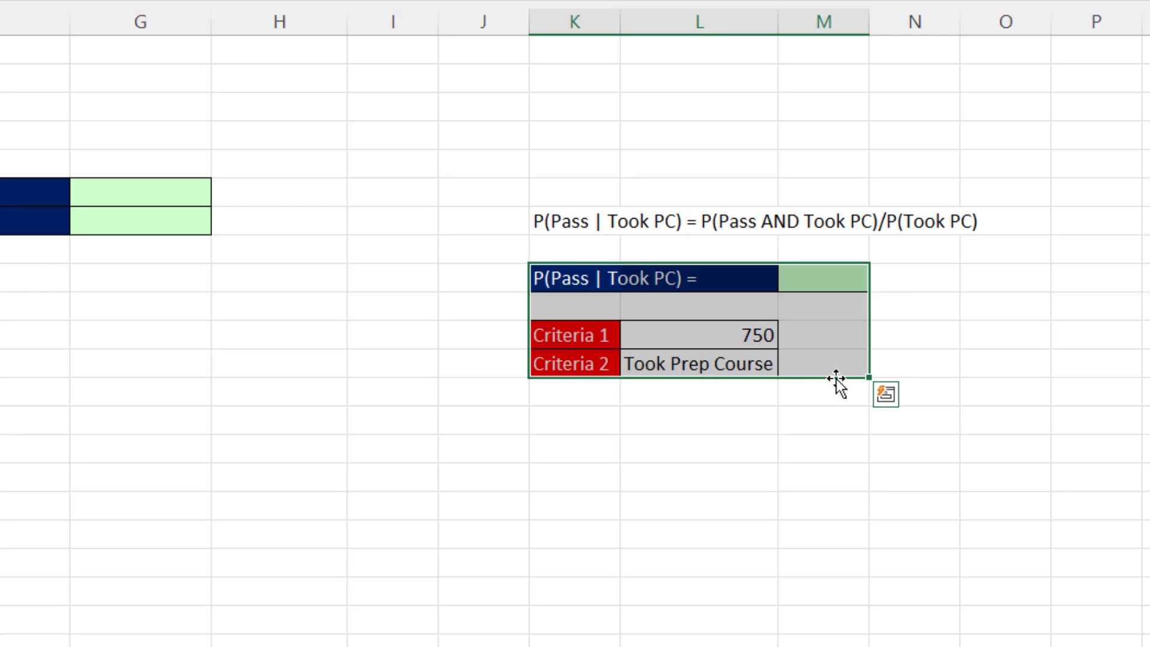
drag(837, 378, 840, 420)
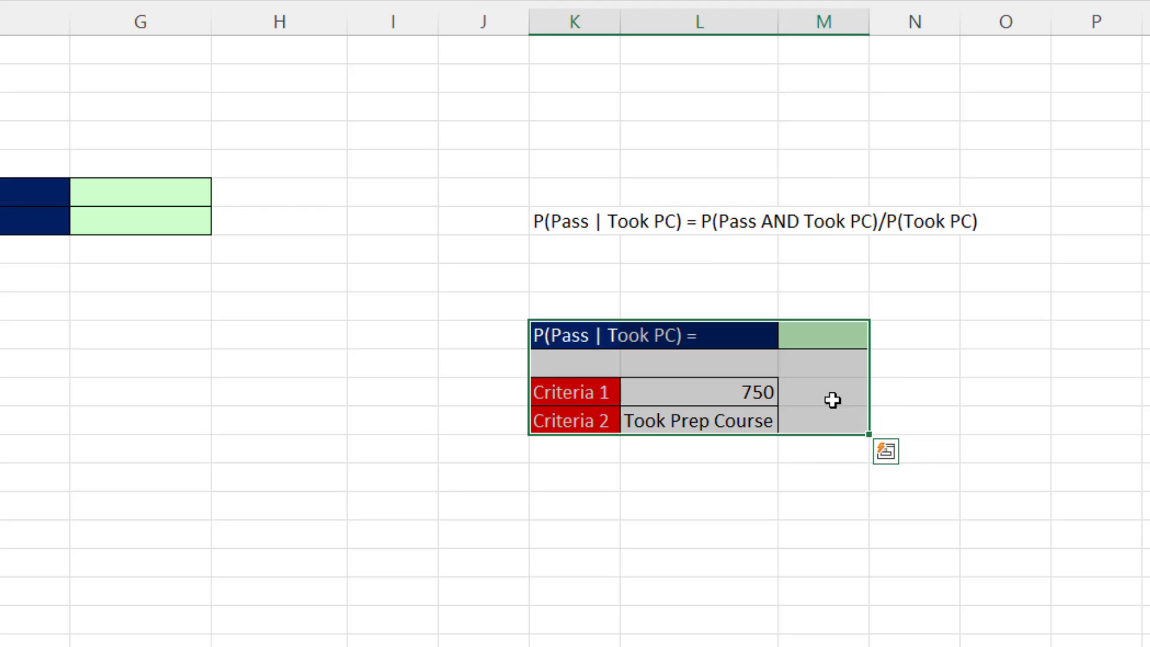
Step: Enter the labels "# Took Prep Course" in K9 and "# Pass AND Took PC" in K10
click(610, 275)
text(# Took Prep Course)
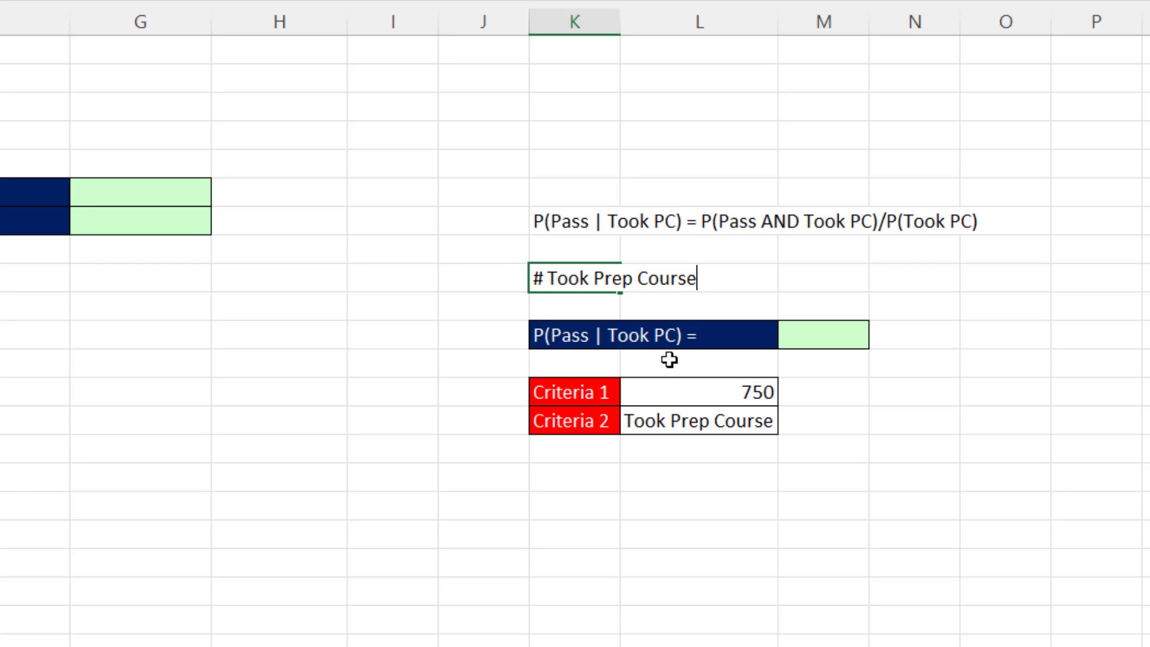
key(Return)
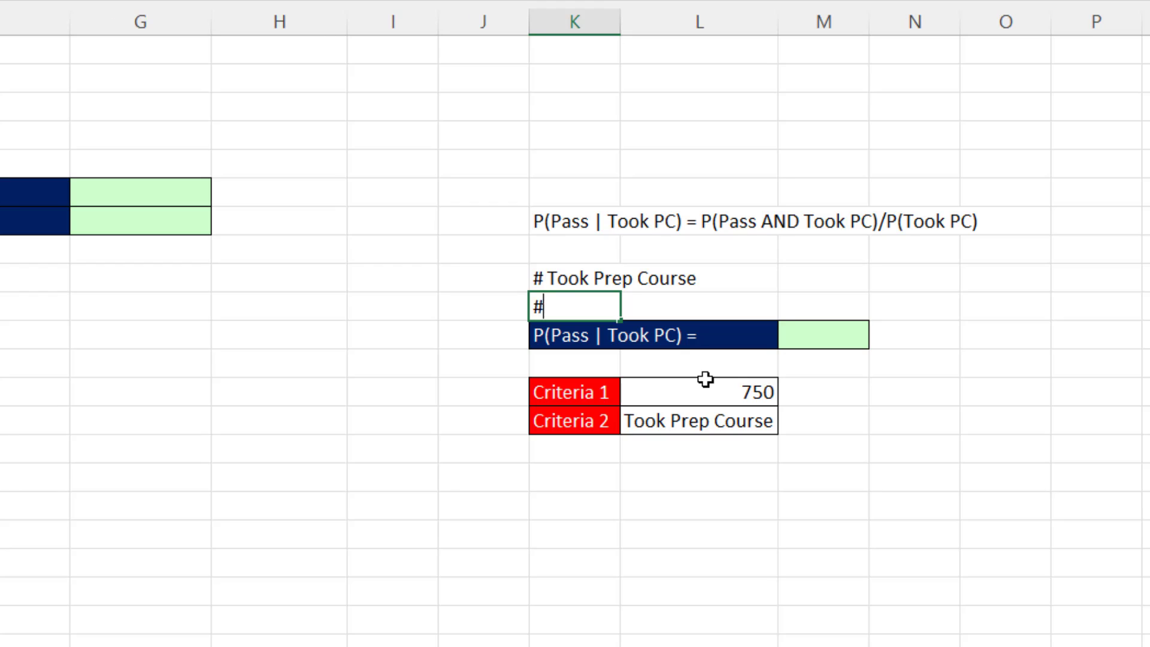
text(# Pass A)
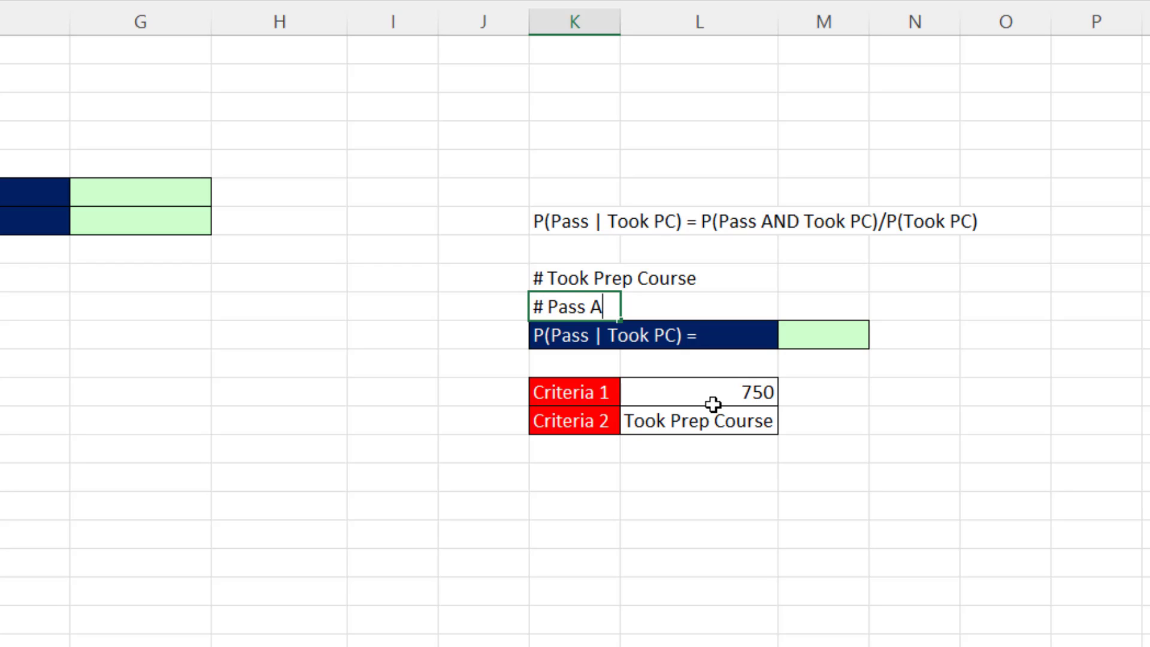
text(ND Took PC)
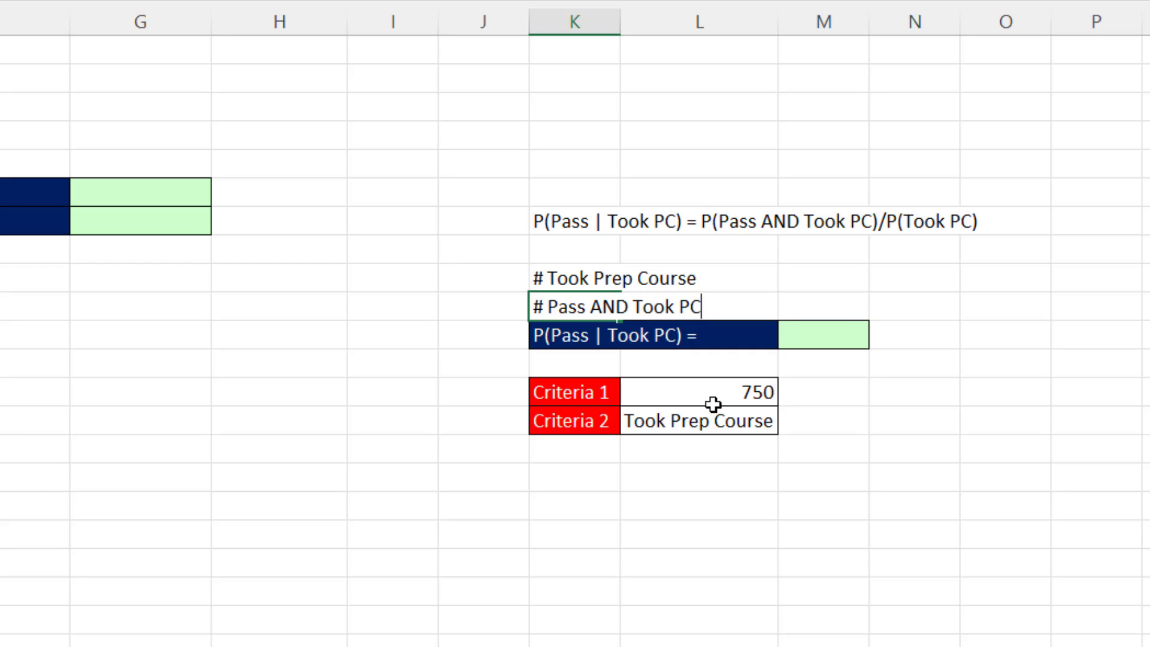
key(Return)
Step: Copy the formatting of the "P(Pass | Took PC) =" row K11:M11 onto the two label rows K9:M10
drag(782, 338, 822, 336)
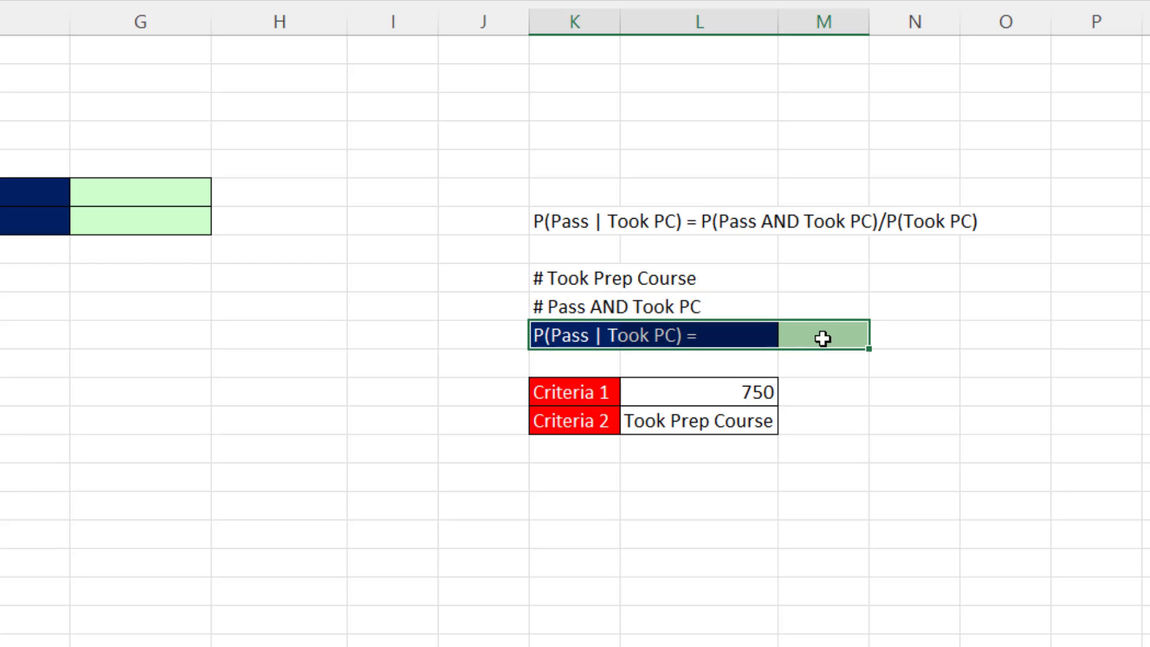
right_click(822, 337)
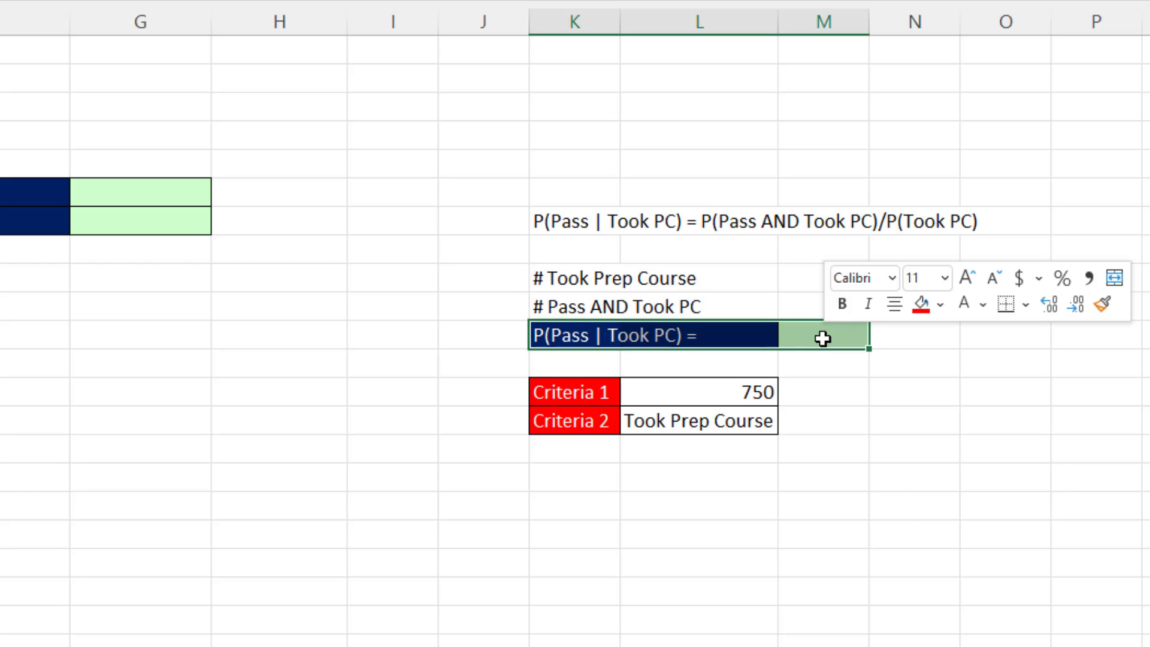
click(1102, 306)
mouse_move(584, 277)
mouse_down()
mouse_move(821, 275)
mouse_move(826, 300)
mouse_up()
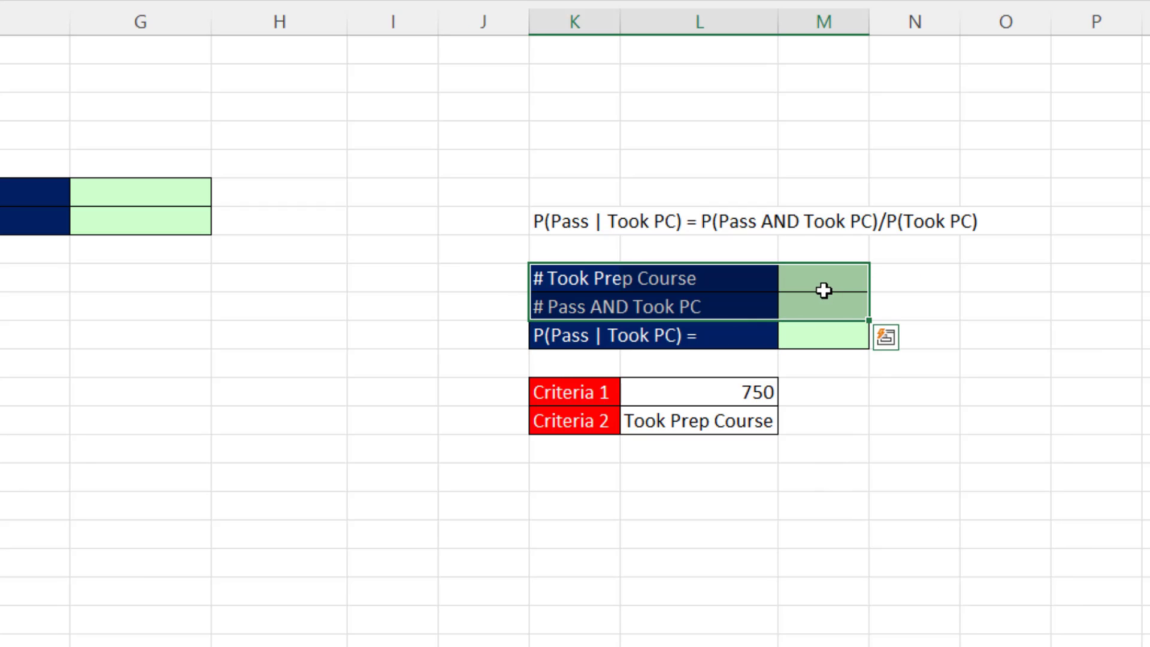
Step: Count the people who took the prep course in M9 with =COUNTIFS(C7:C10006,L14)
click(824, 290)
text(=coun)
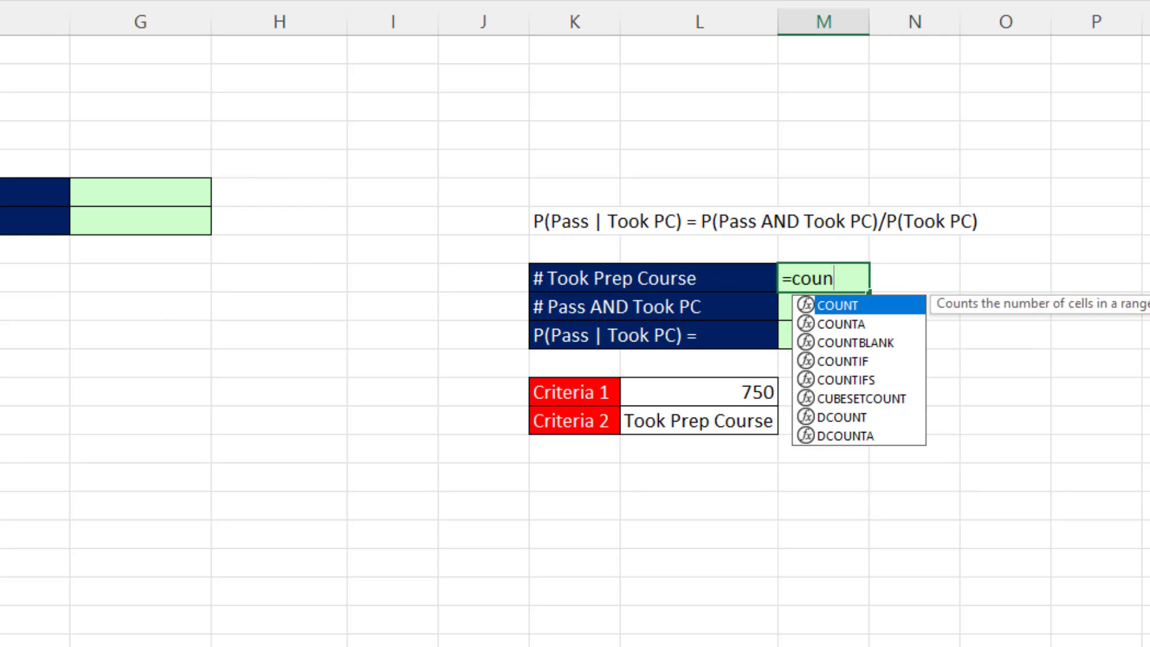
text(tifs)
key(Tab)
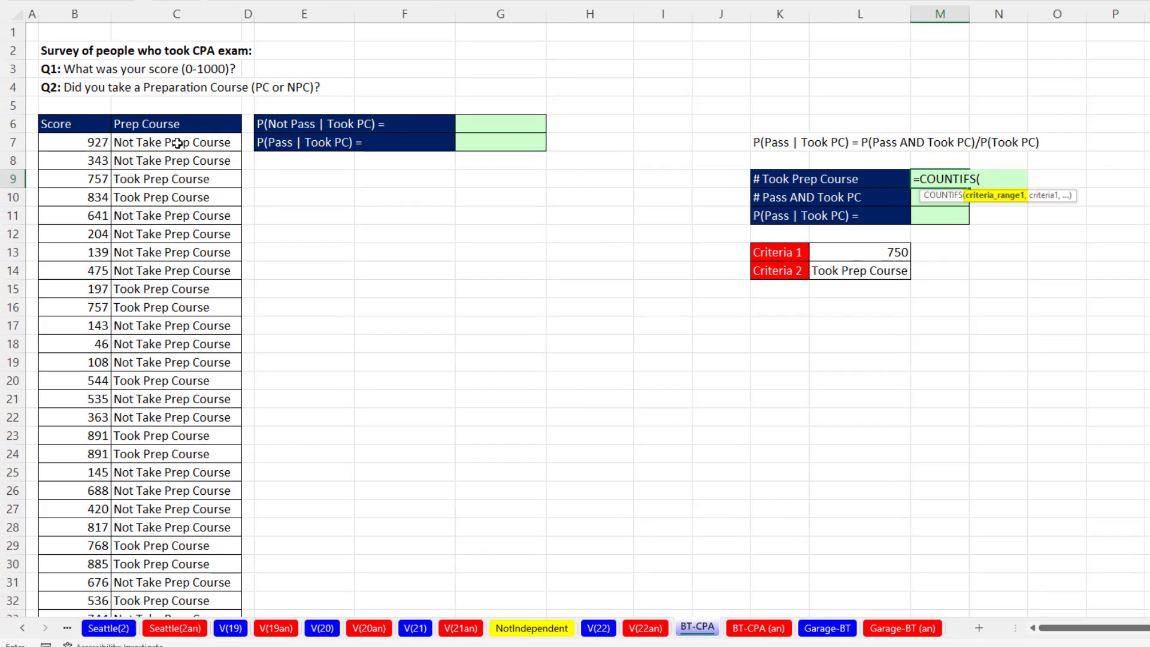
click(176, 143)
key(ctrl+shift+Down)
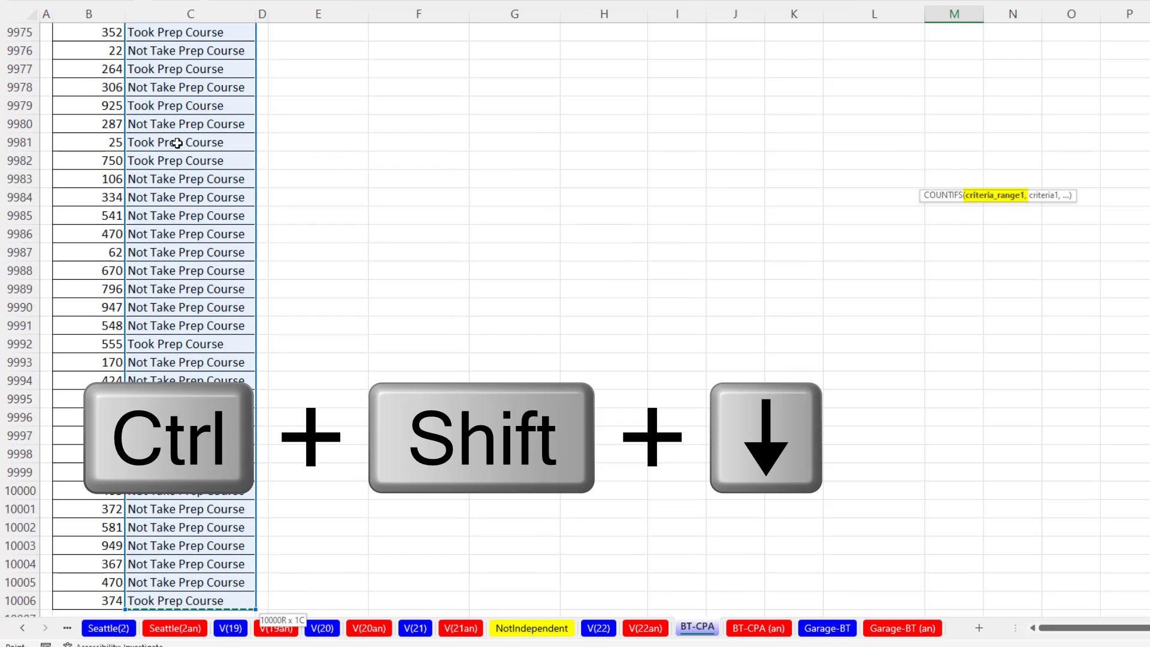
key(ctrl+BackSpace)
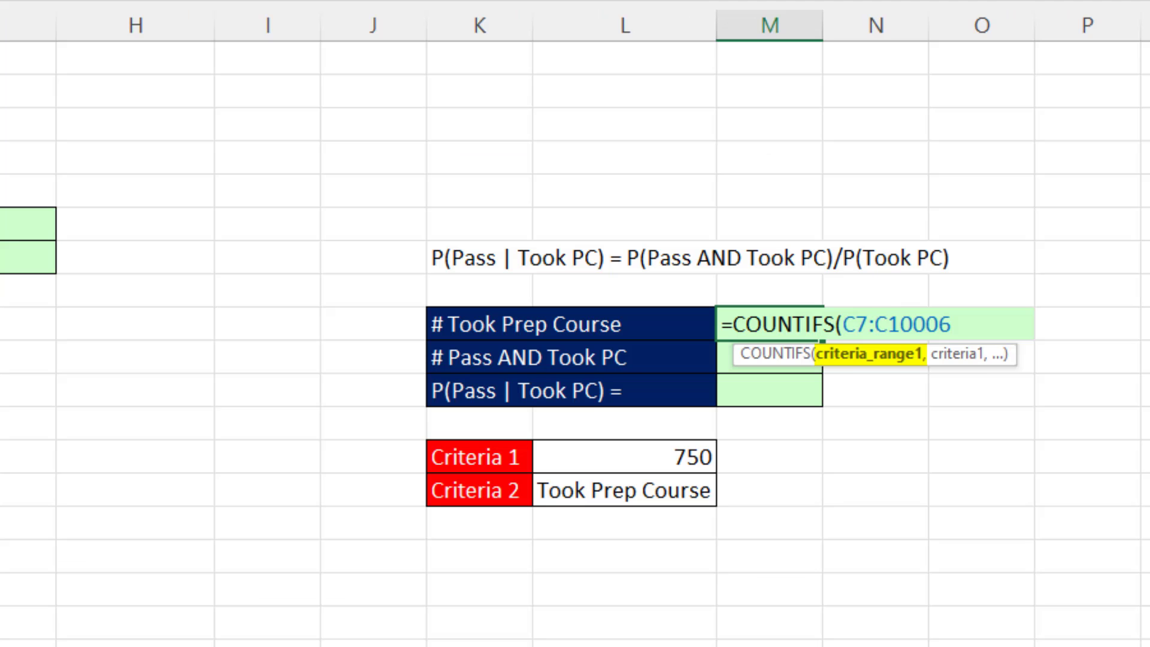
text(,)
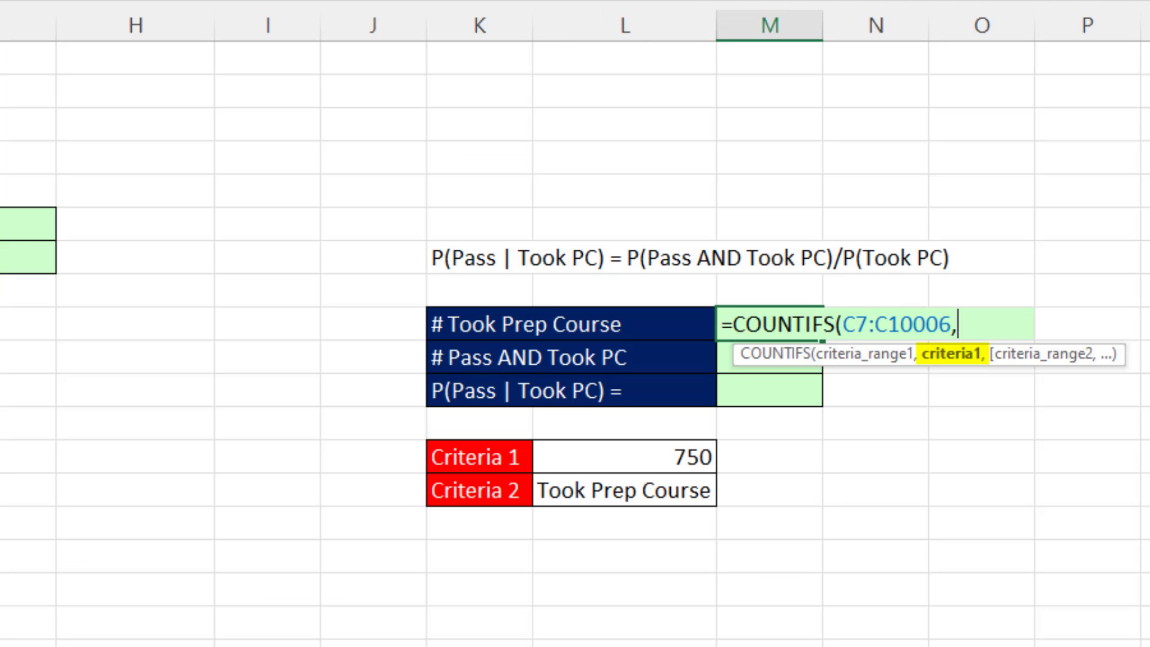
click(651, 486)
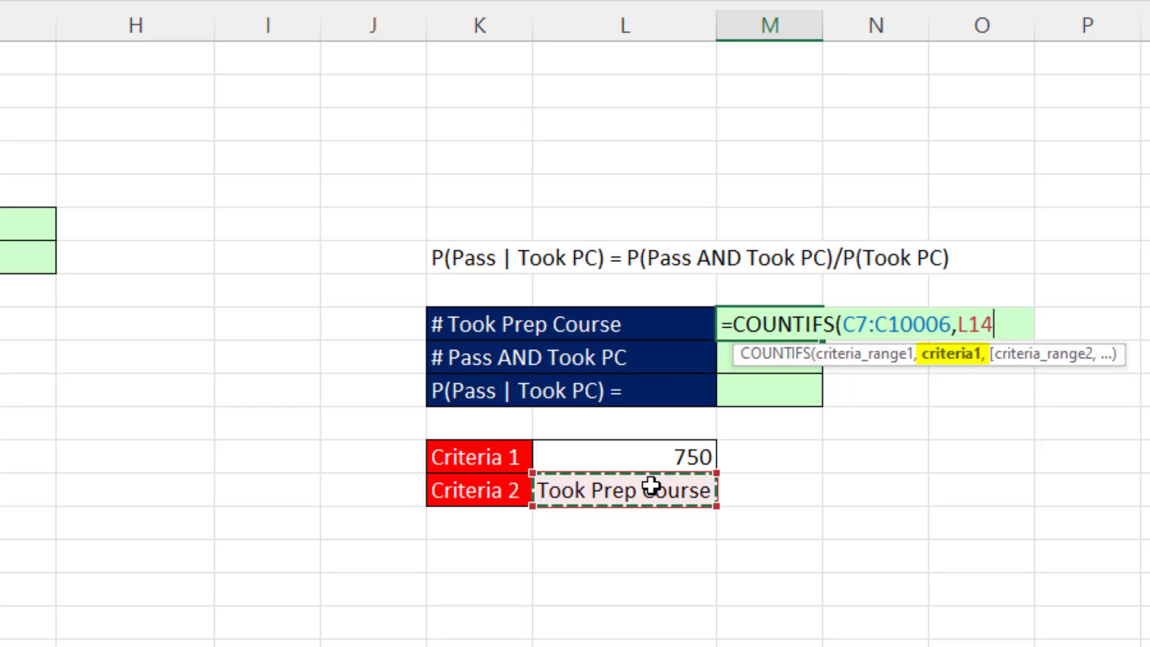
key(Return)
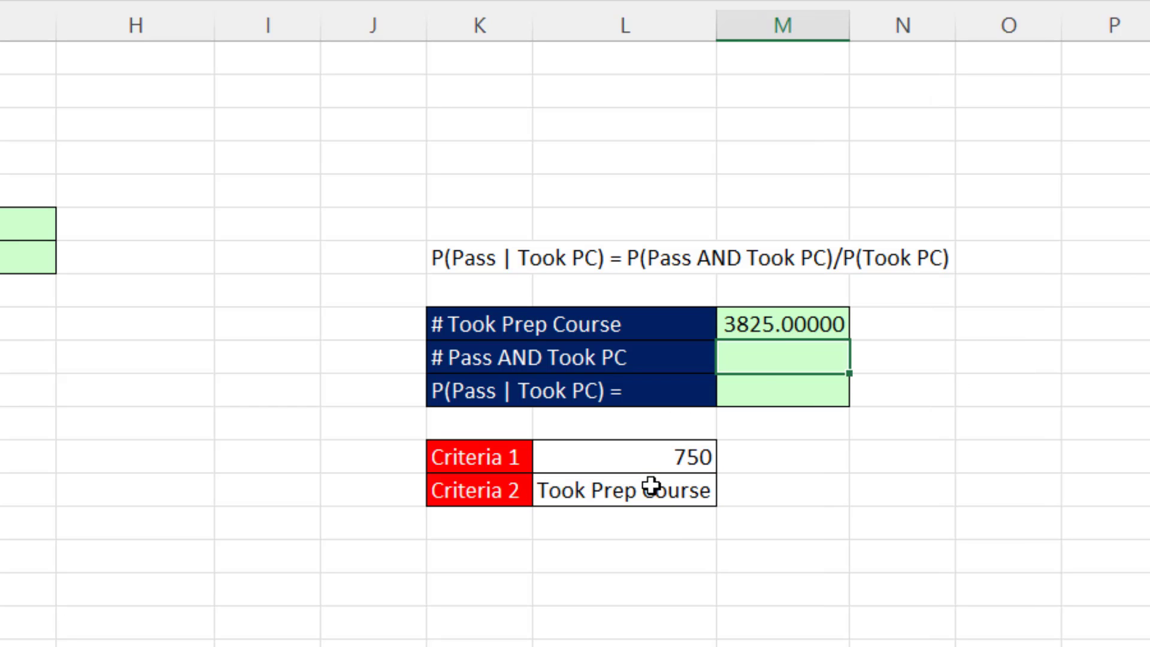
Step: Apply the General number format to the "# Took Prep Course" count in M9
click(798, 326)
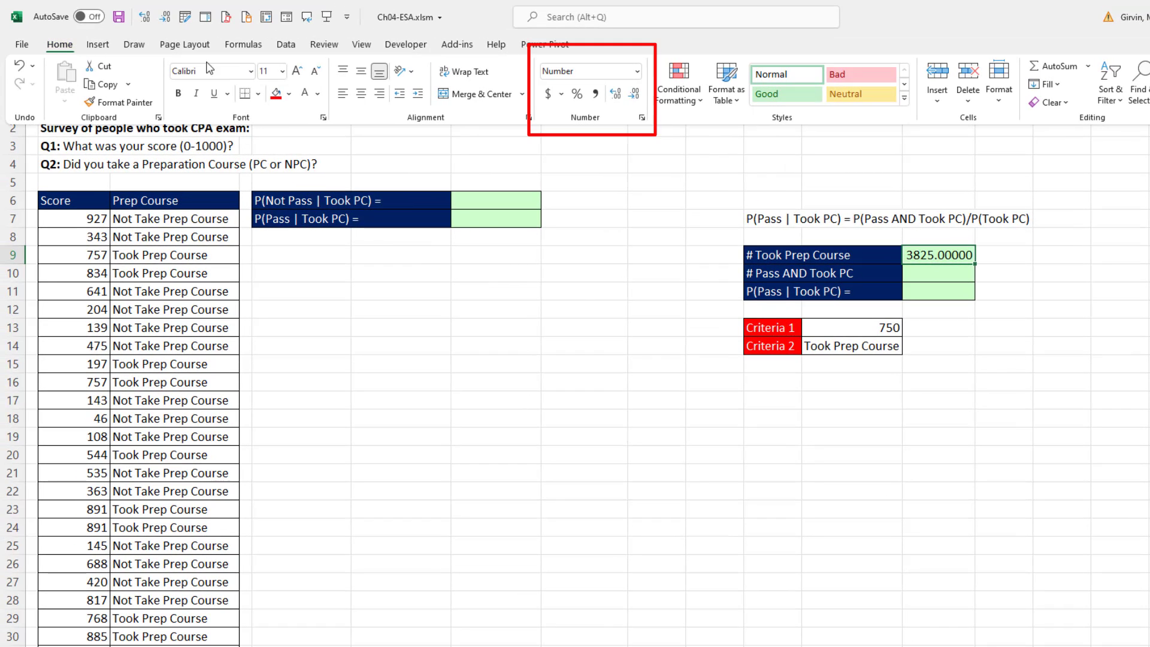
click(637, 71)
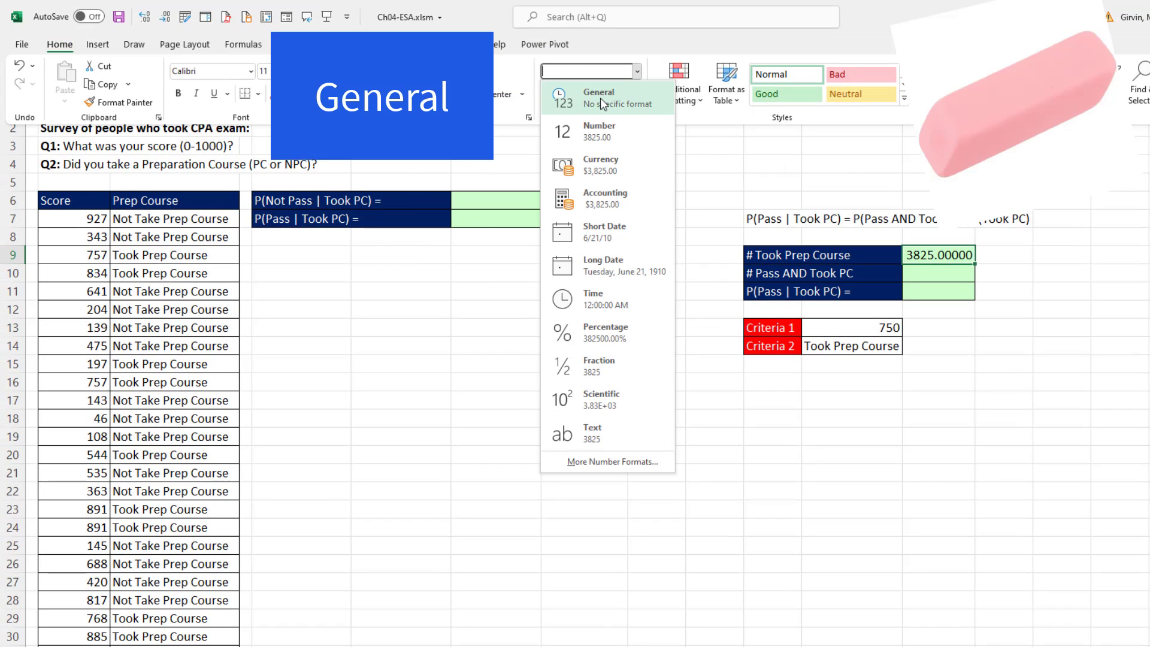
click(601, 98)
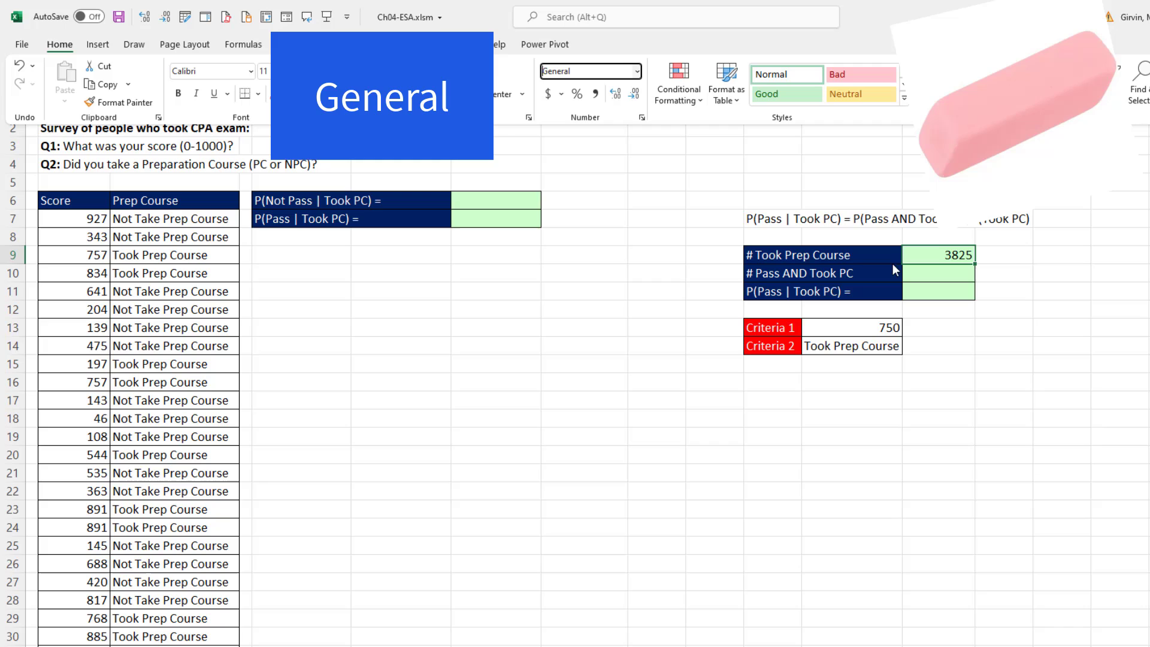
click(941, 274)
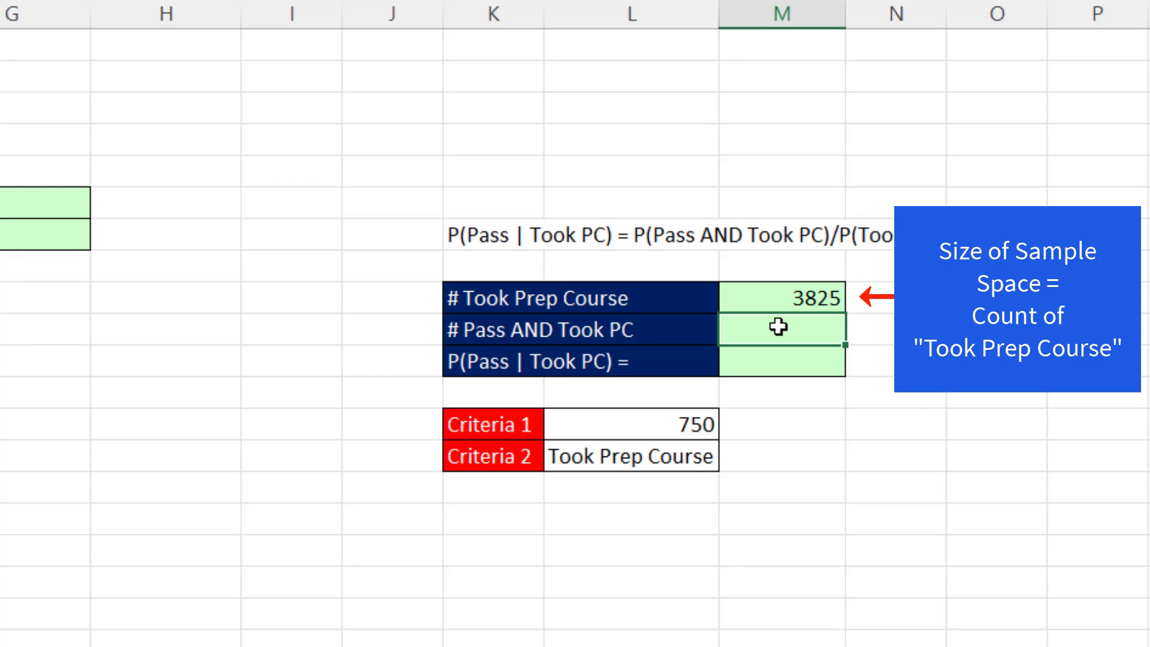
Step: Start a COUNTIFS formula in M10 that matches the Prep Course range C7:C10006 against the criterion in L14
text(=coun)
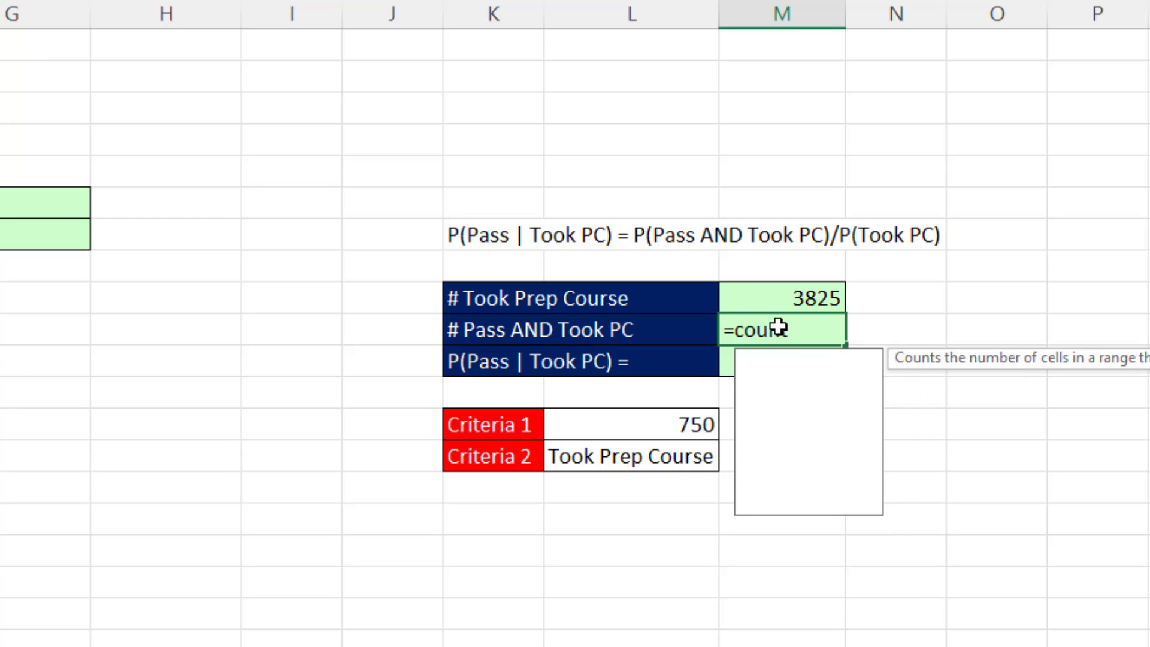
text(ti)
key(Down)
key(Tab)
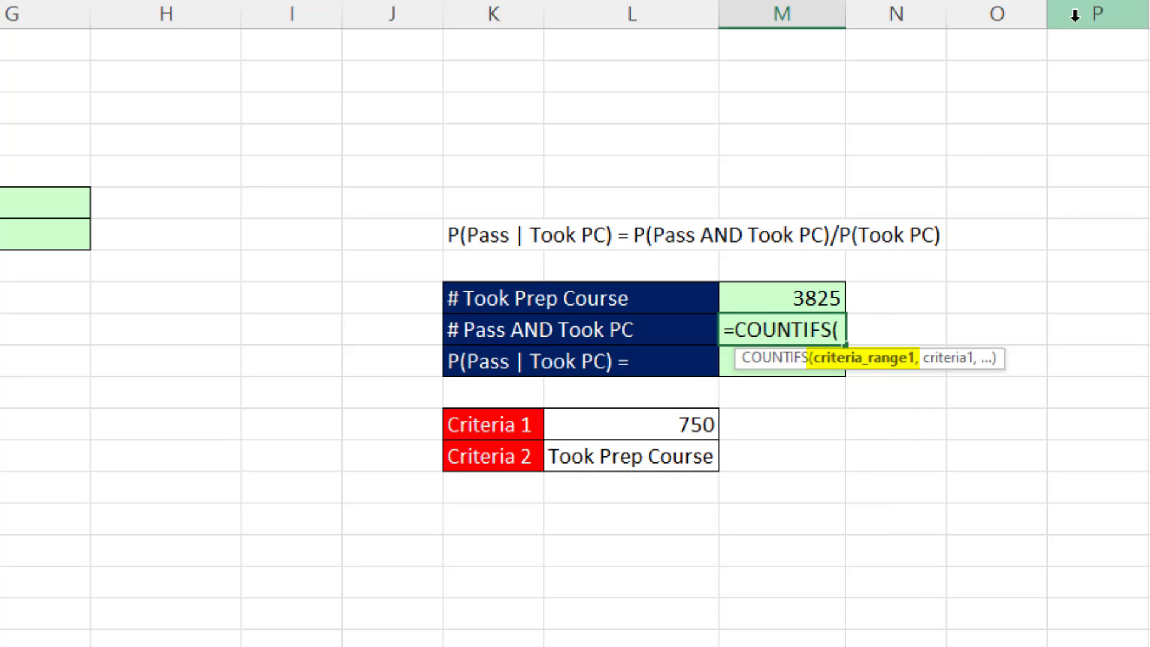
click(224, 143)
key(ctrl+shift+Down)
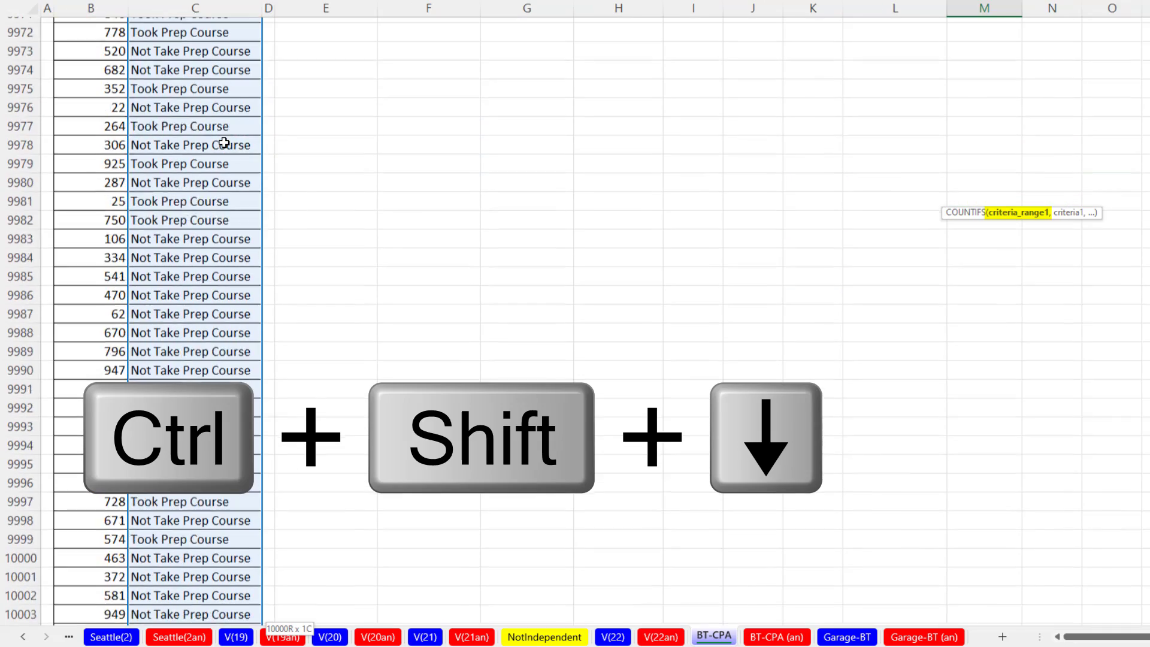
key(ctrl+BackSpace)
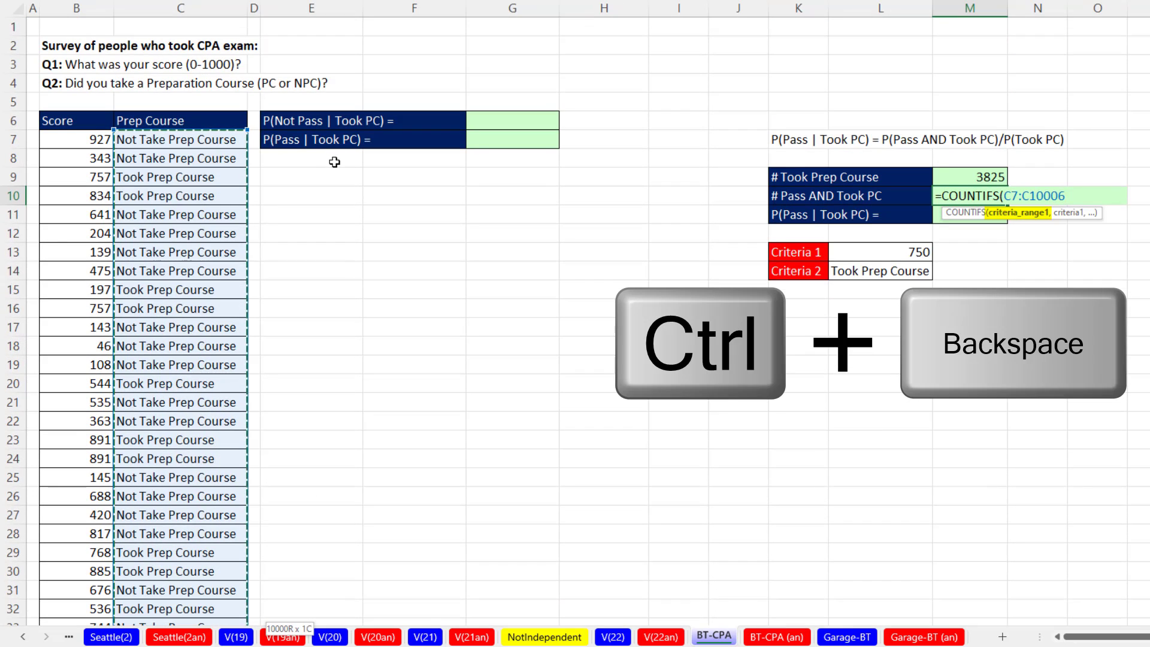
text(,)
click(860, 276)
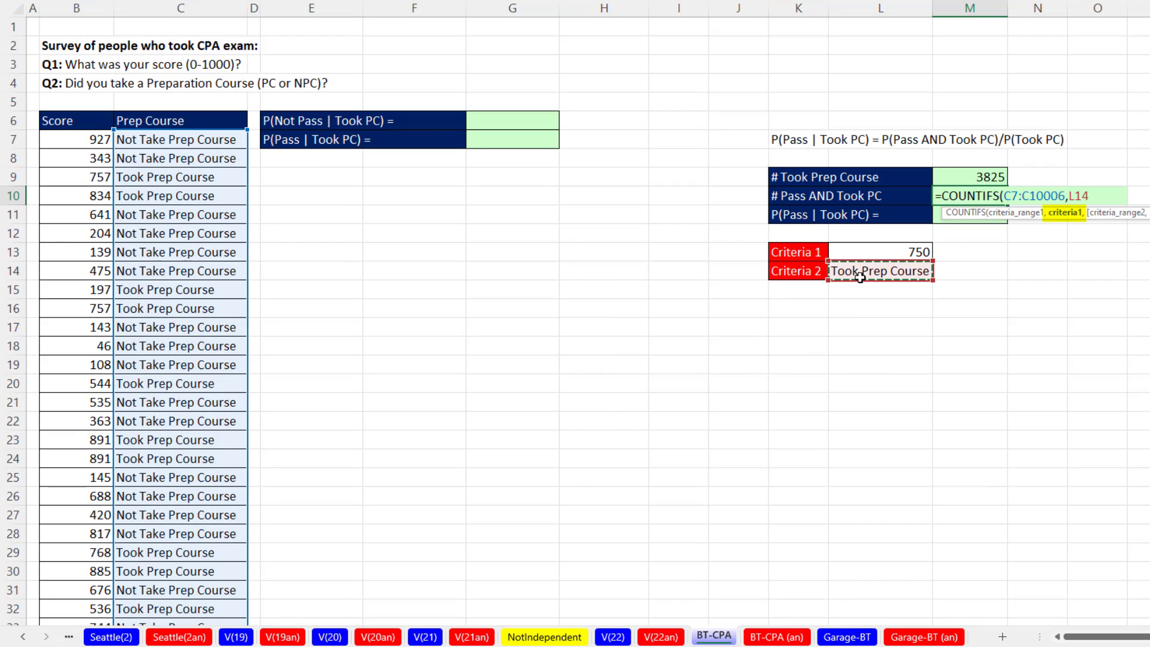
Step: Complete the M10 formula with the second condition B7:B10006,">="&L13 for passing scores and enter it
text(,)
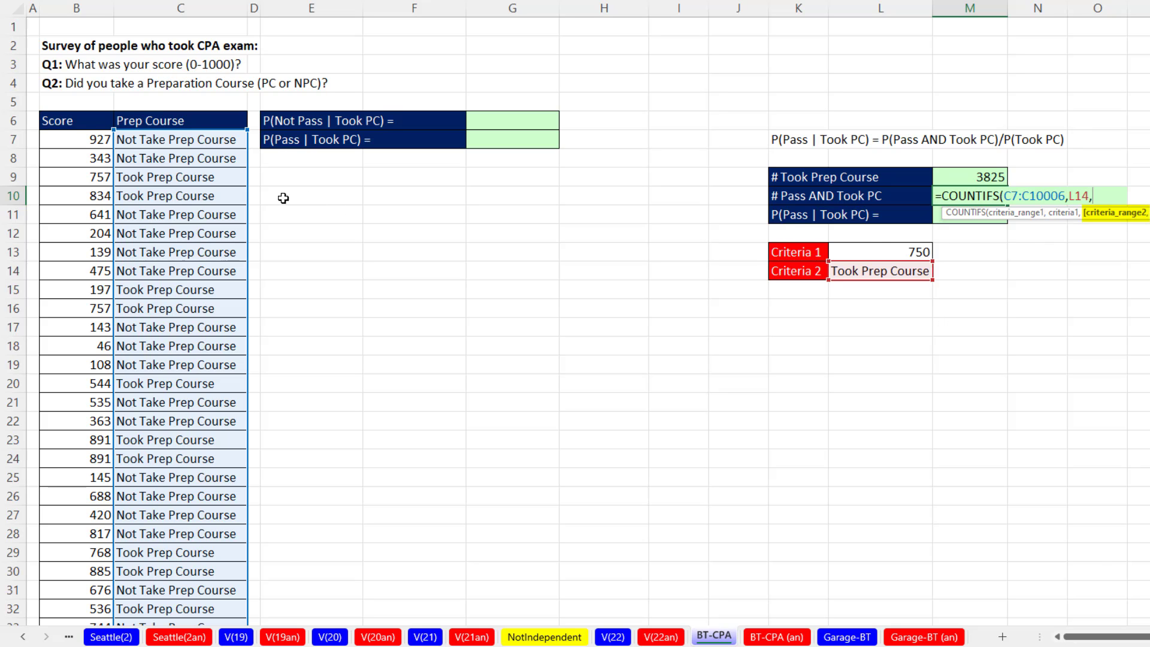
click(83, 140)
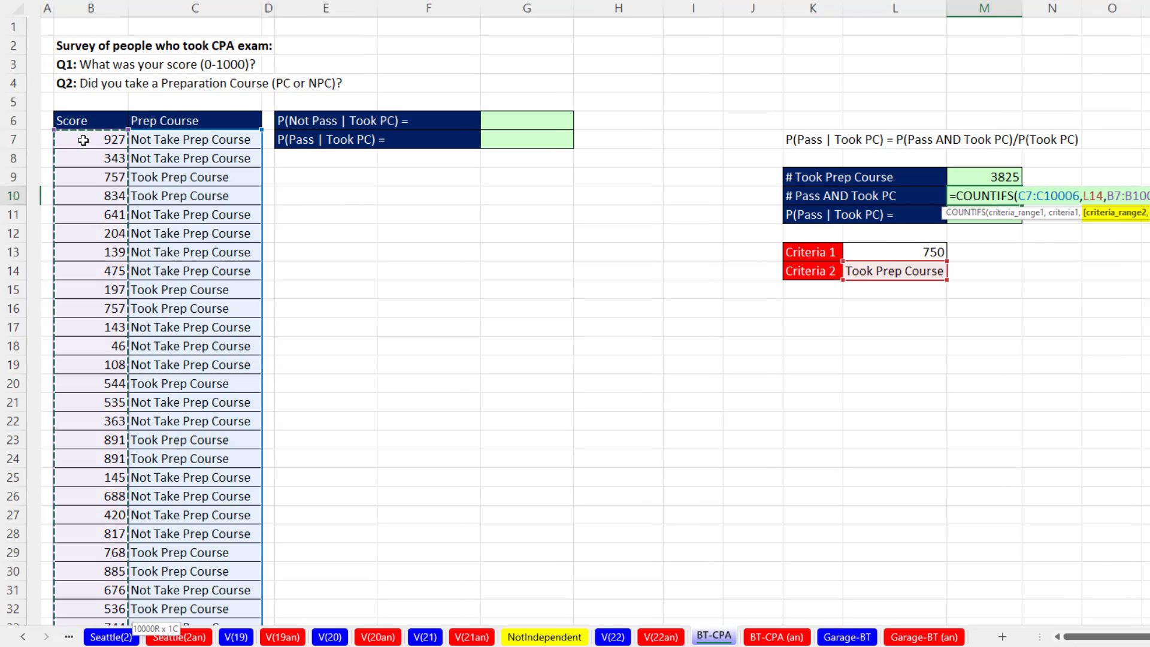
key(ctrl+shift+Down)
key(ctrl+BackSpace)
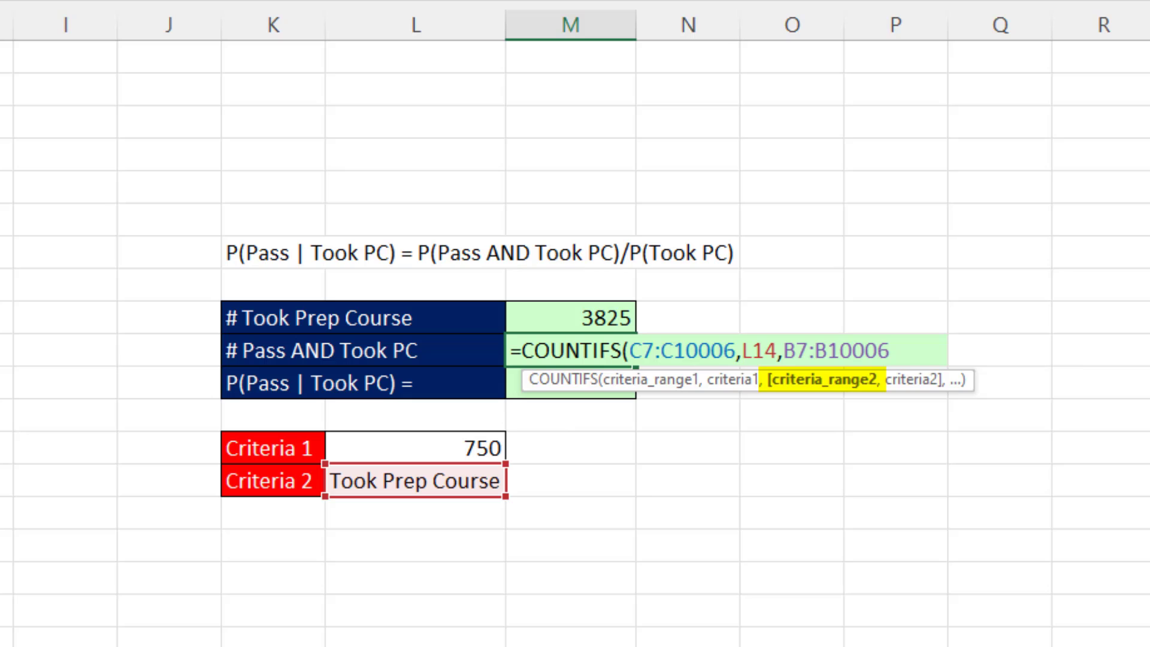
text(,)
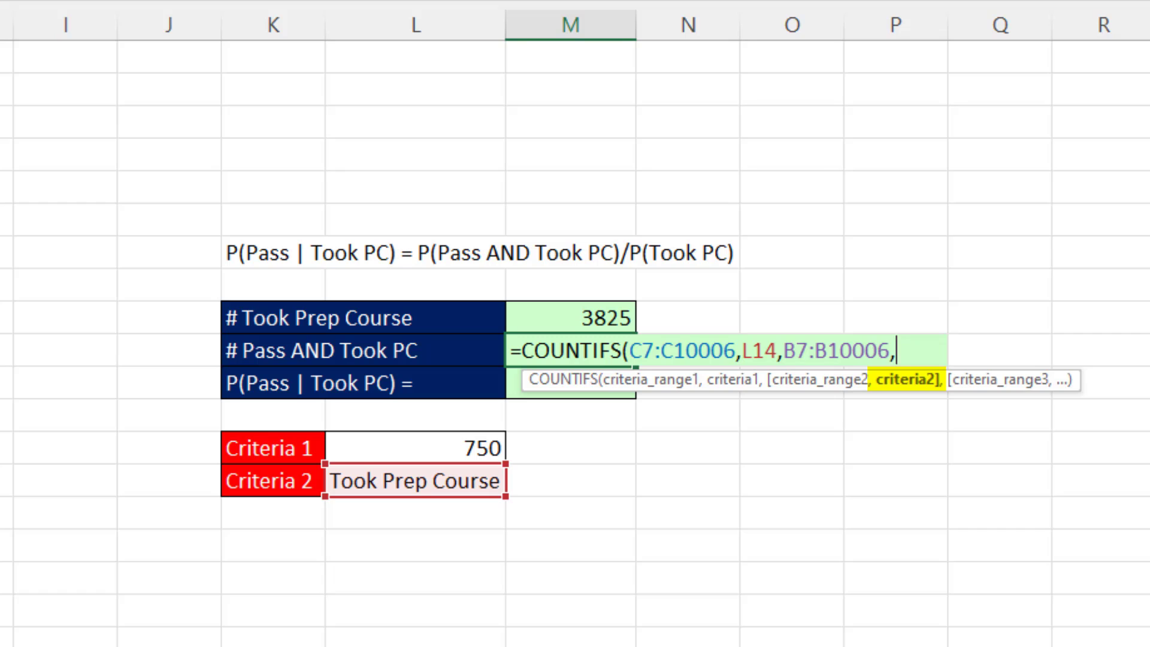
text(")
text(>="&)
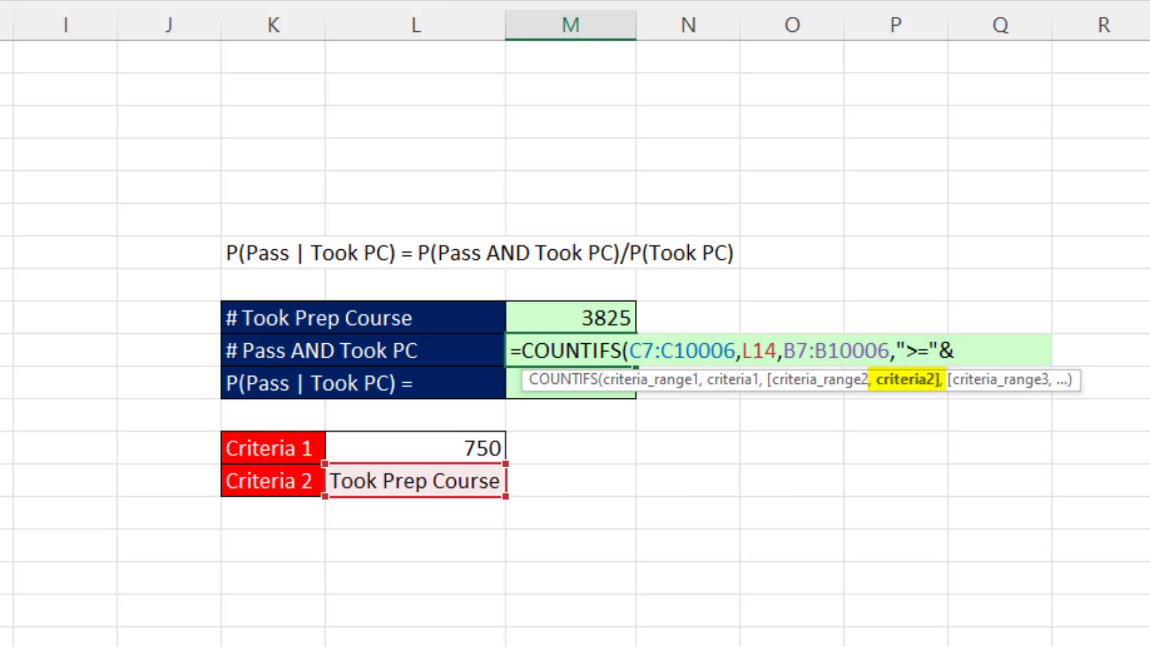
click(450, 447)
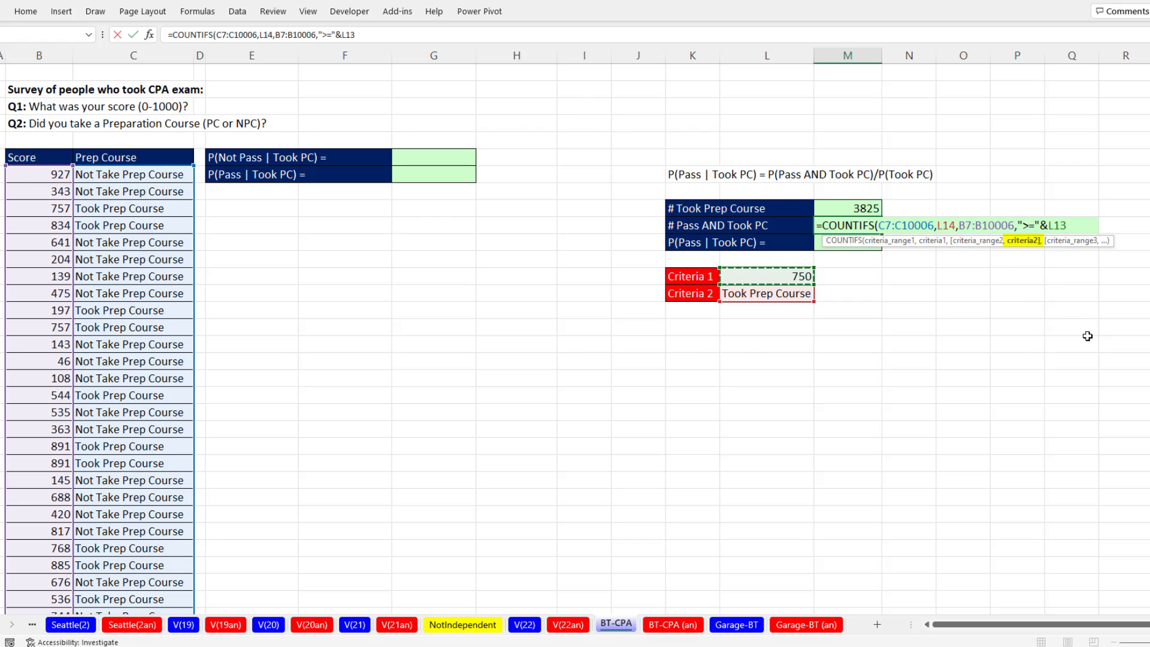
text())
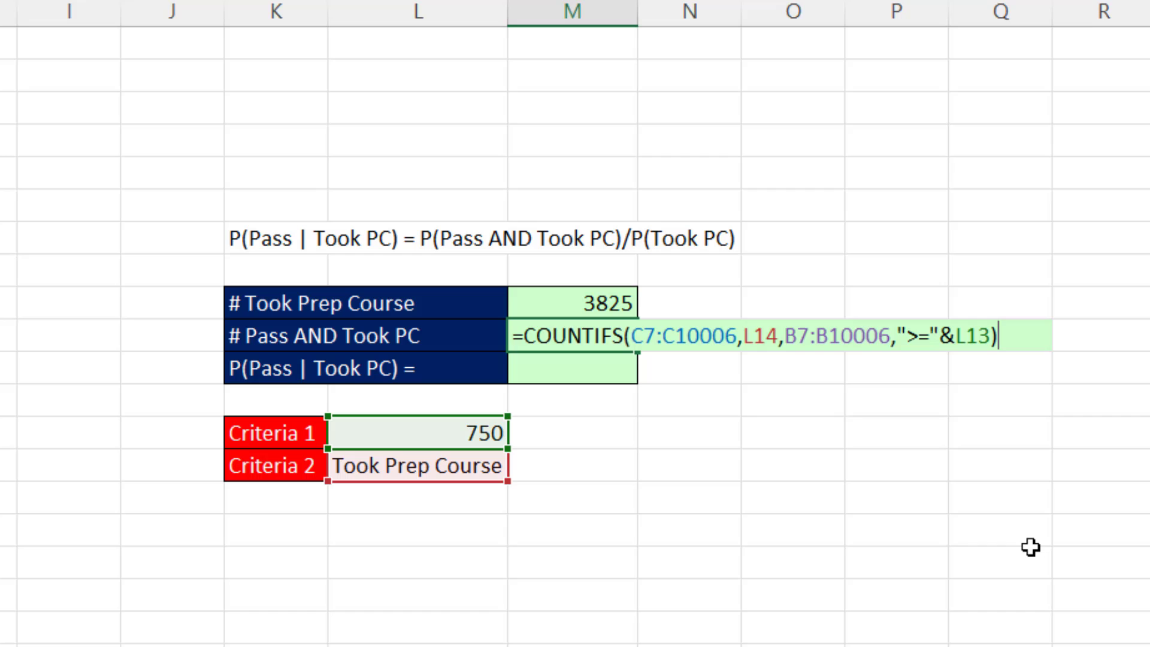
key(Return)
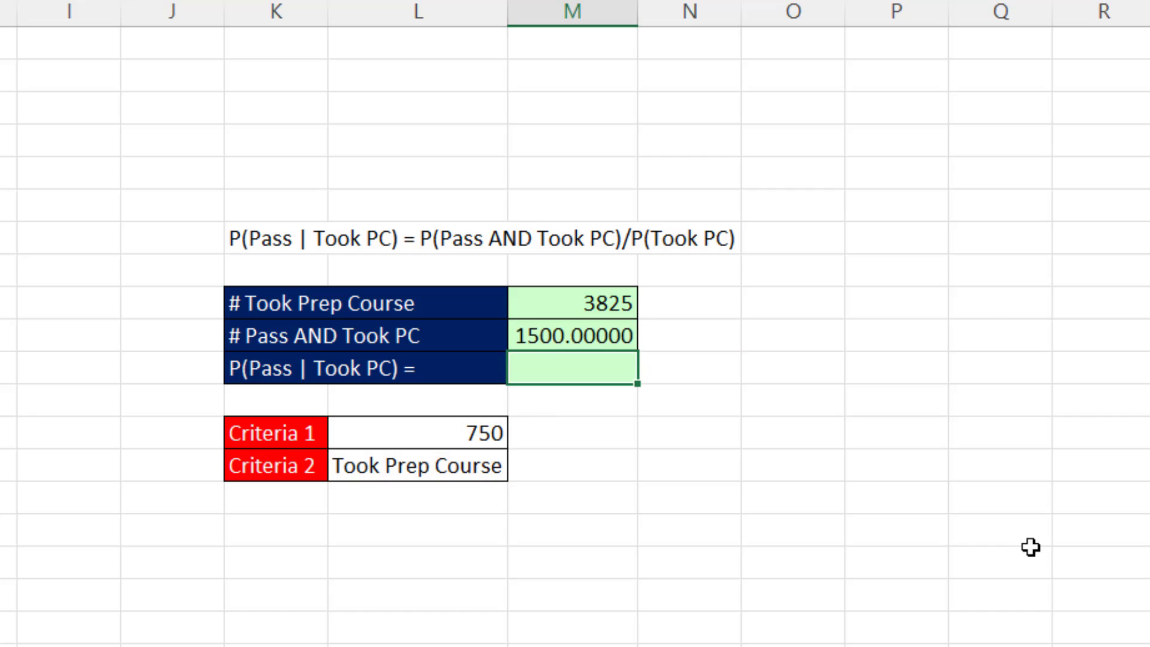
Step: Copy the formatting of the "# Took Prep Course" count in M9 onto the "# Pass AND Took PC" count in M10
right_click(608, 302)
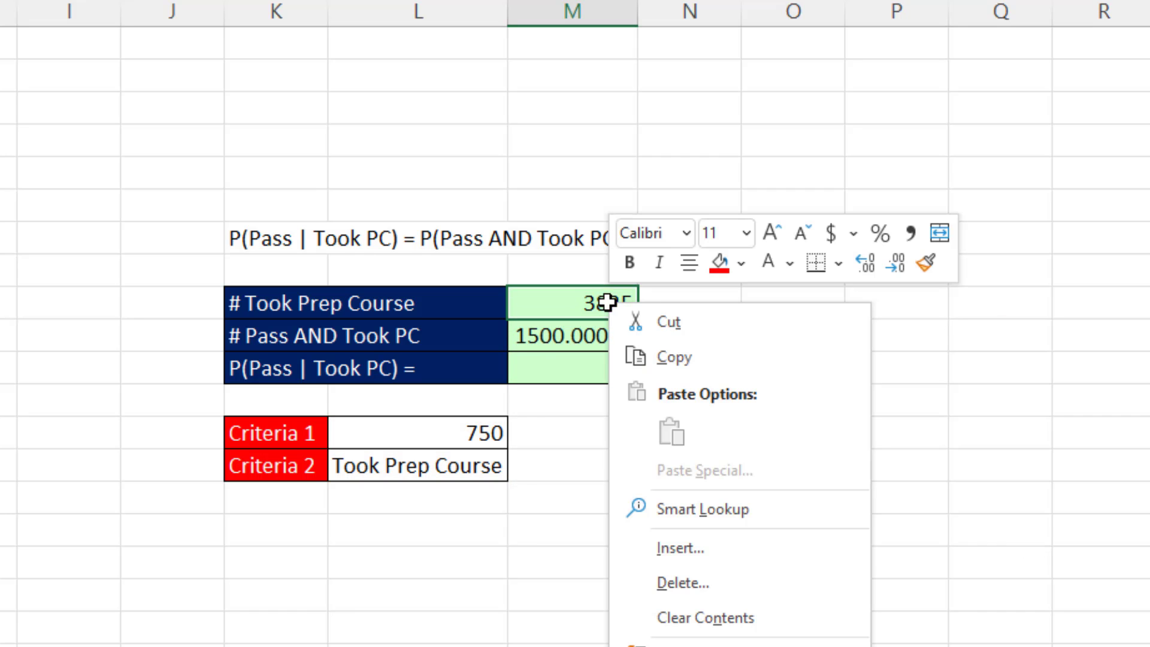
click(925, 264)
drag(607, 336, 606, 361)
click(545, 361)
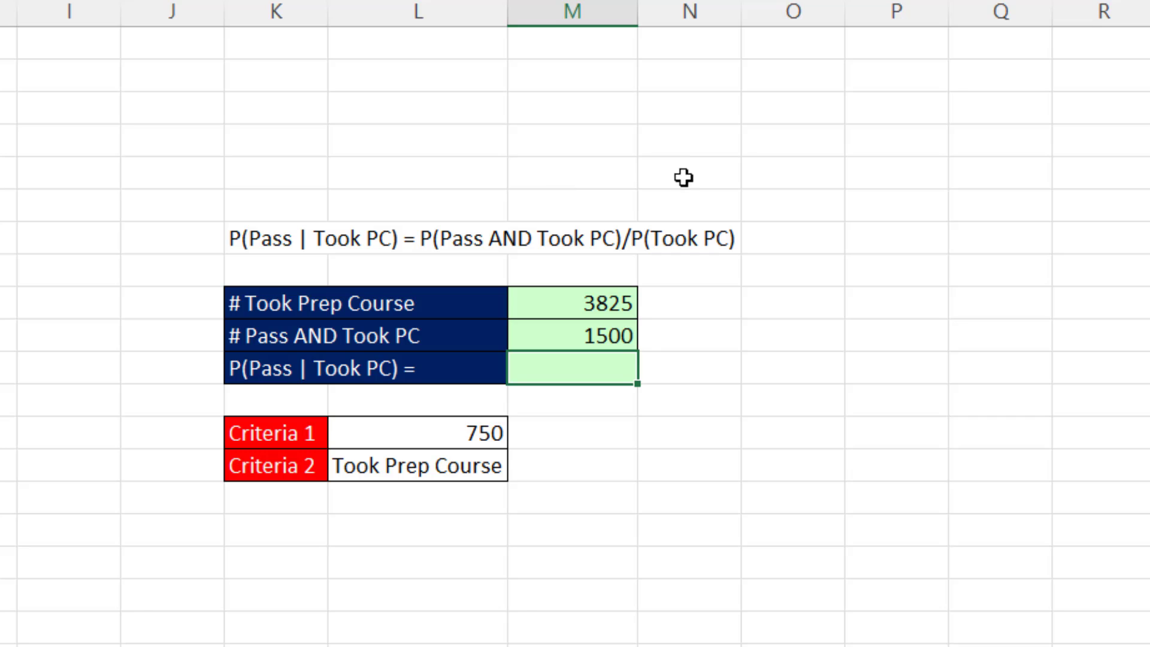
Step: Calculate P(Pass | Took PC) in M11 with the formula =M10/M9
click(556, 338)
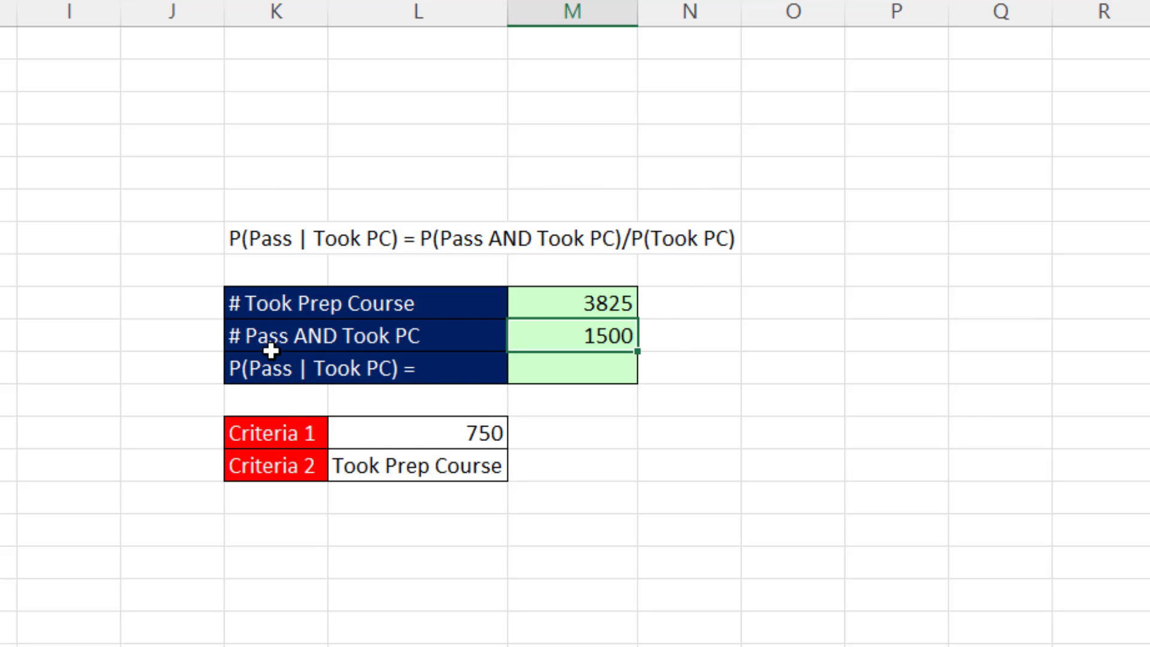
click(543, 306)
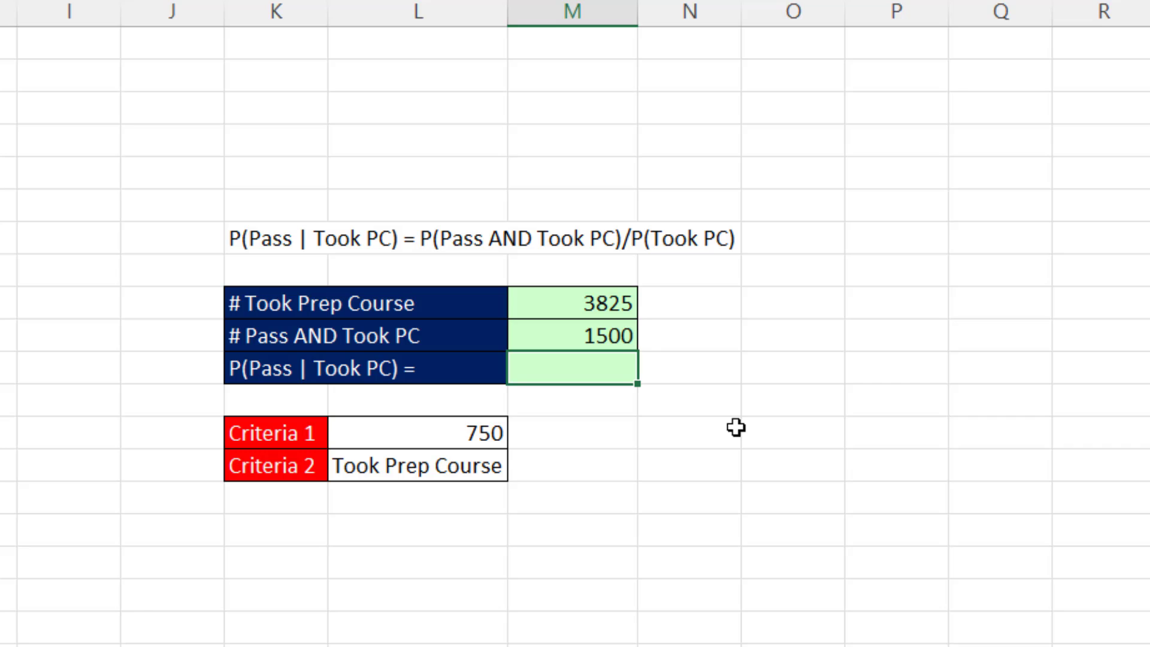
text(=)
key(Up)
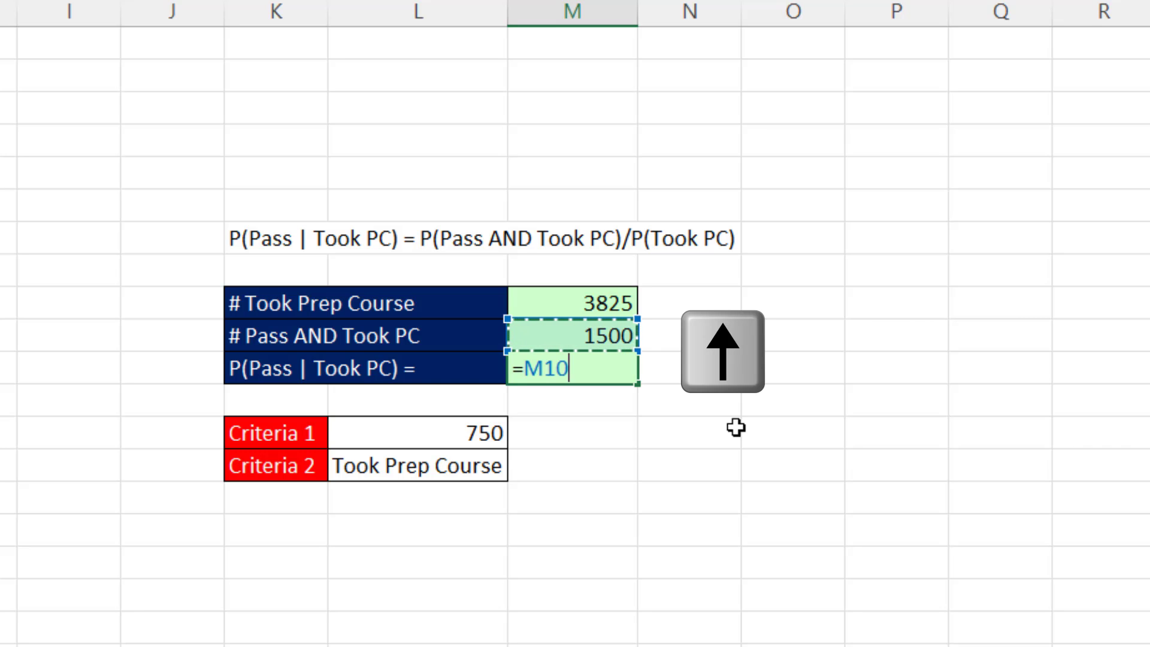
text(/)
key(Up)
key(Up)
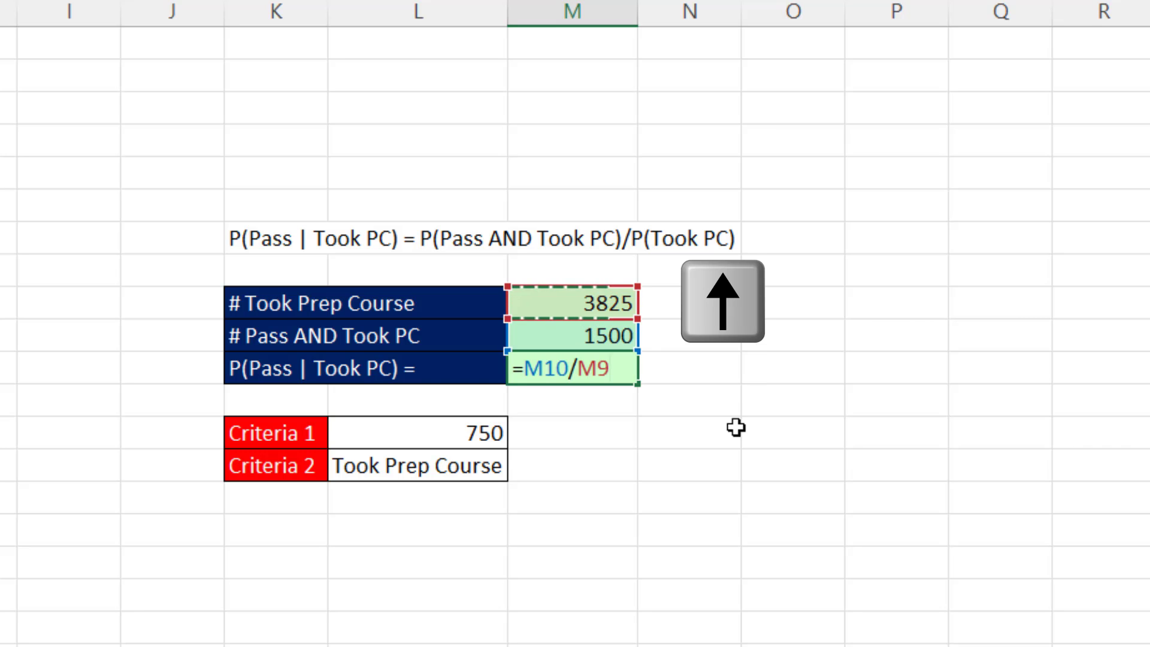
key(Return)
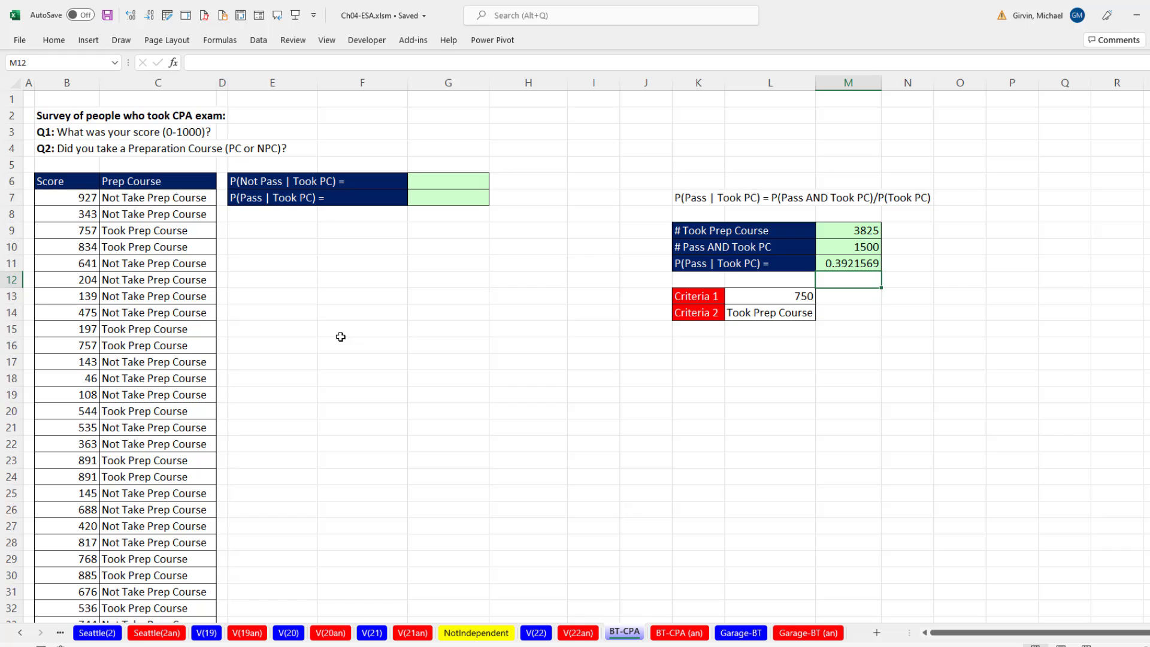
Step: Duplicate the probability label block E6:G7 to the cells starting at E9
drag(273, 182, 452, 195)
key(ctrl+c)
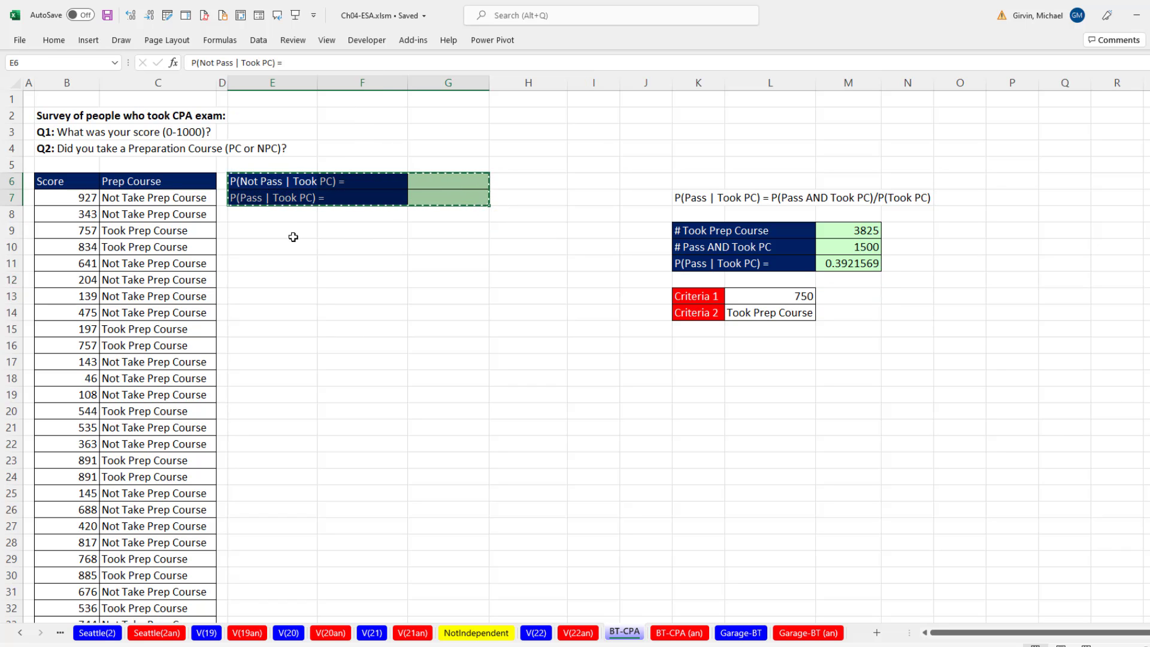
click(293, 233)
key(ctrl+v)
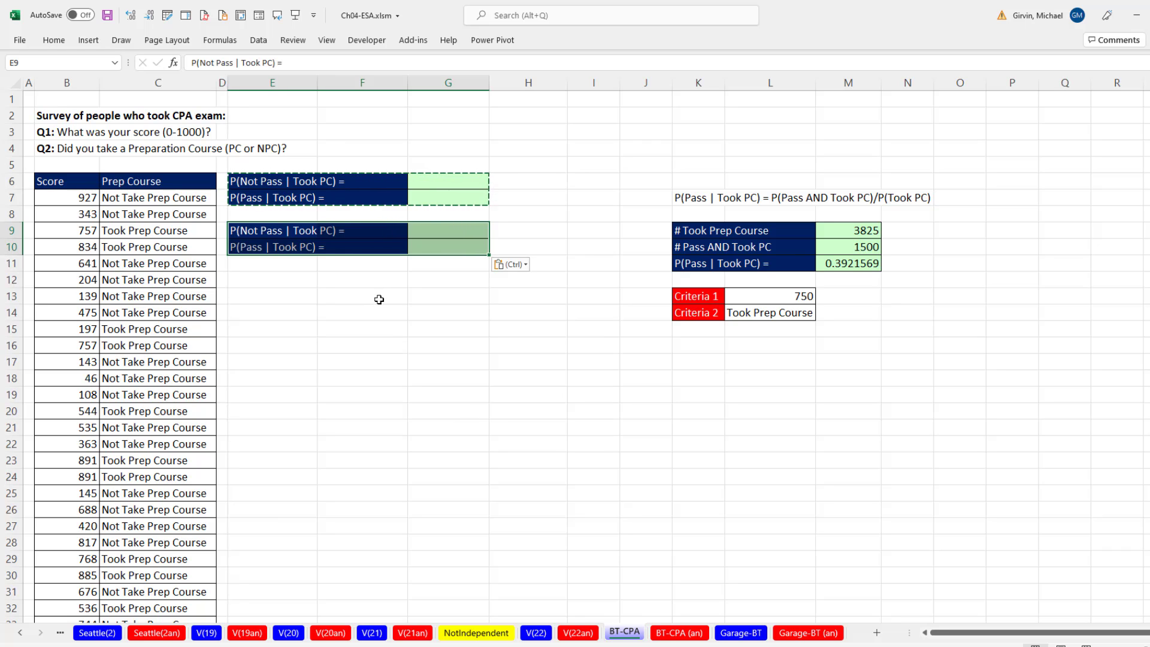
Step: Create a PivotTable from the survey data B6:C10006 on the existing worksheet at cell E13
click(166, 232)
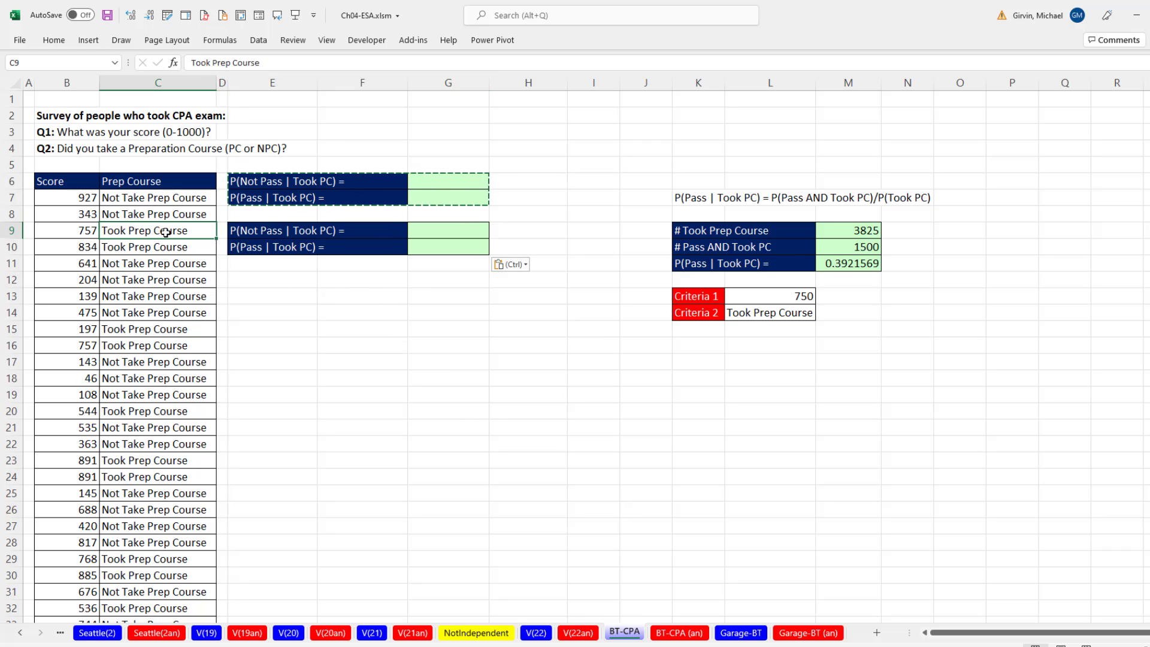
click(88, 39)
key(Escape)
key(Escape)
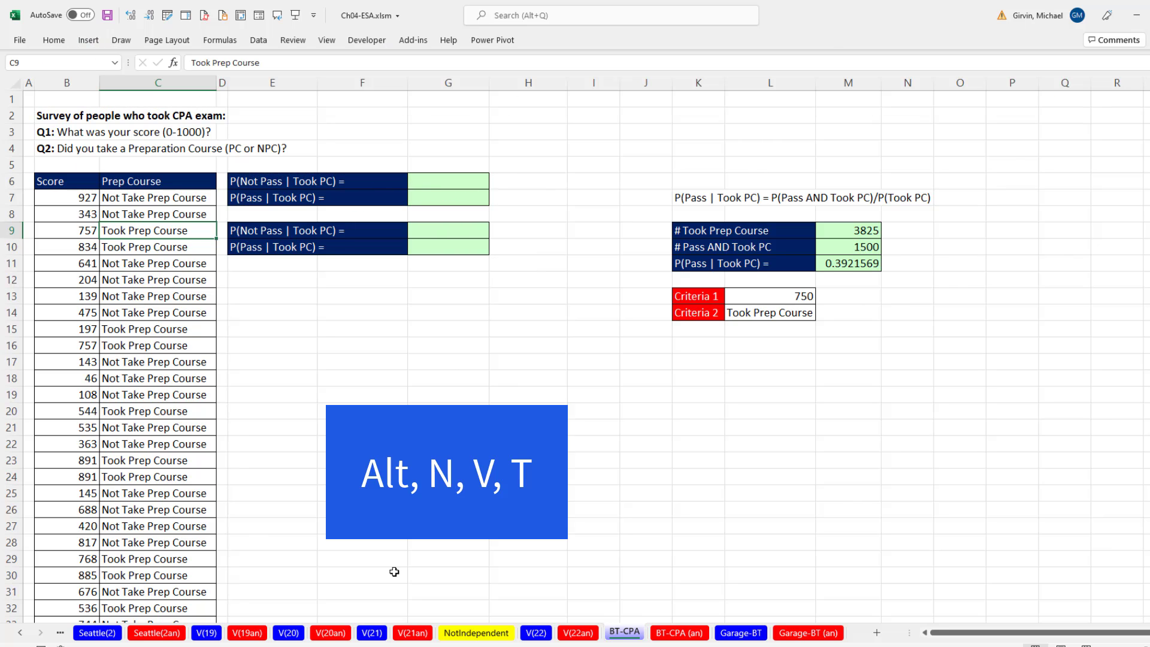
key(alt)
key(n)
key(v)
key(t)
scroll(395, 572, up, 2)
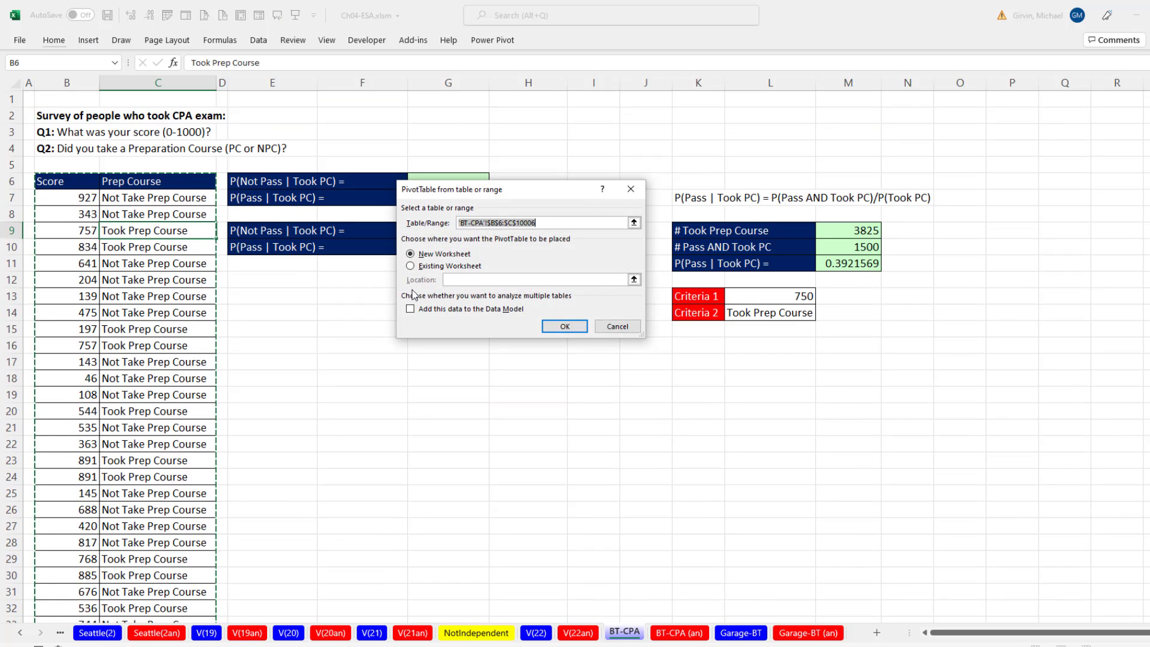
click(410, 266)
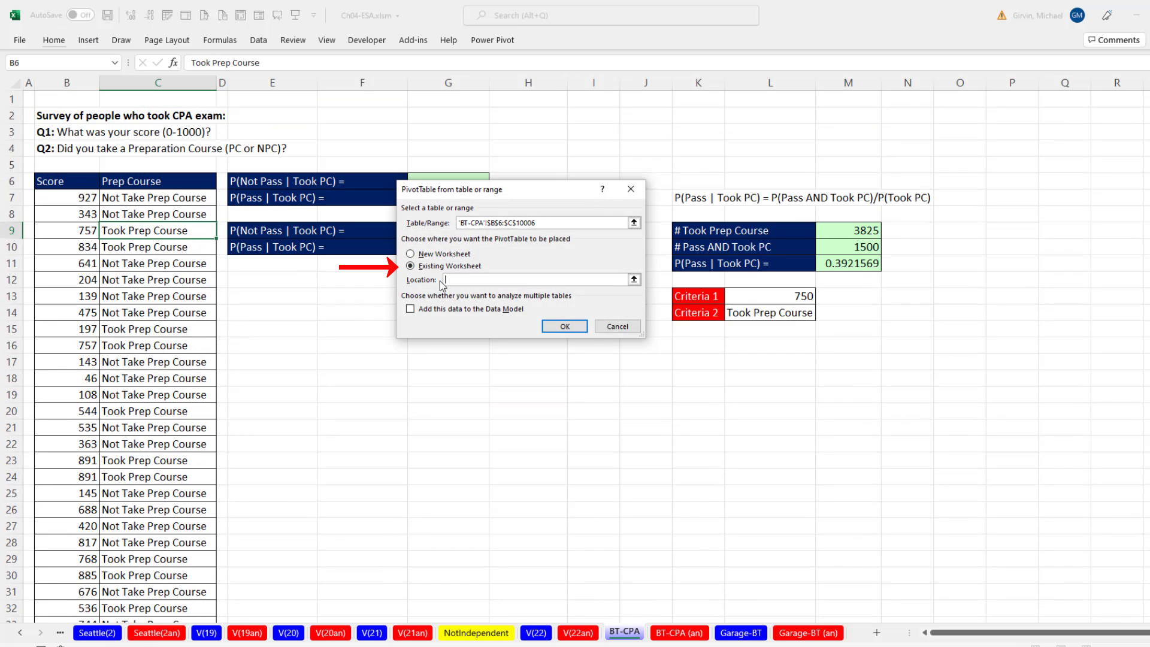
click(274, 296)
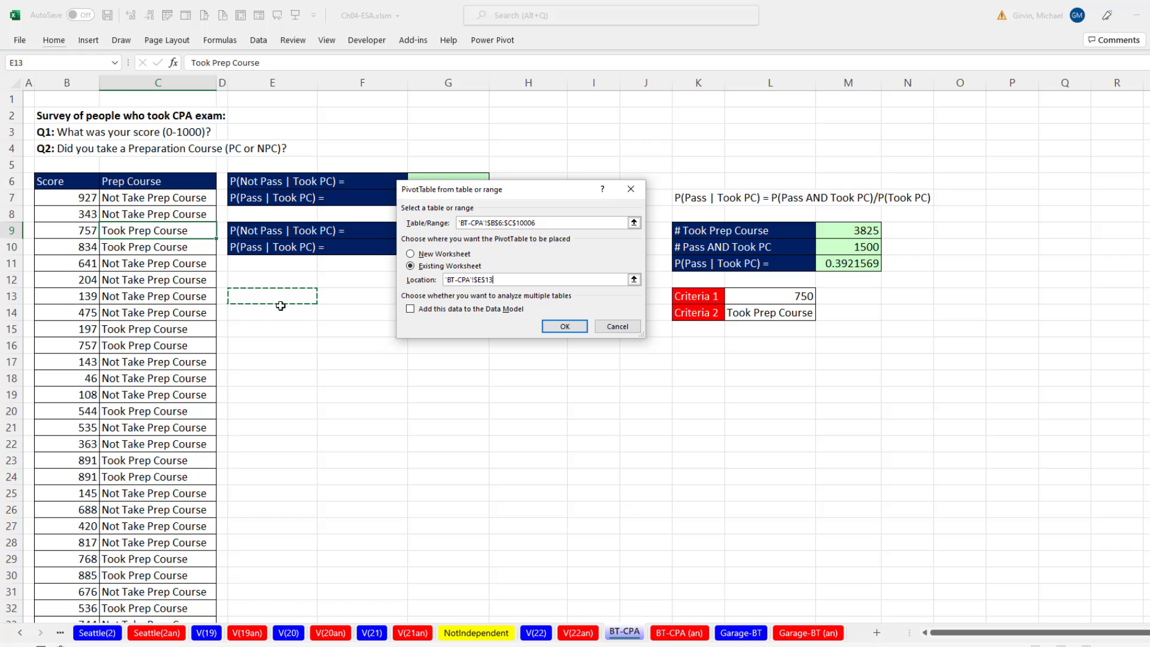
click(579, 326)
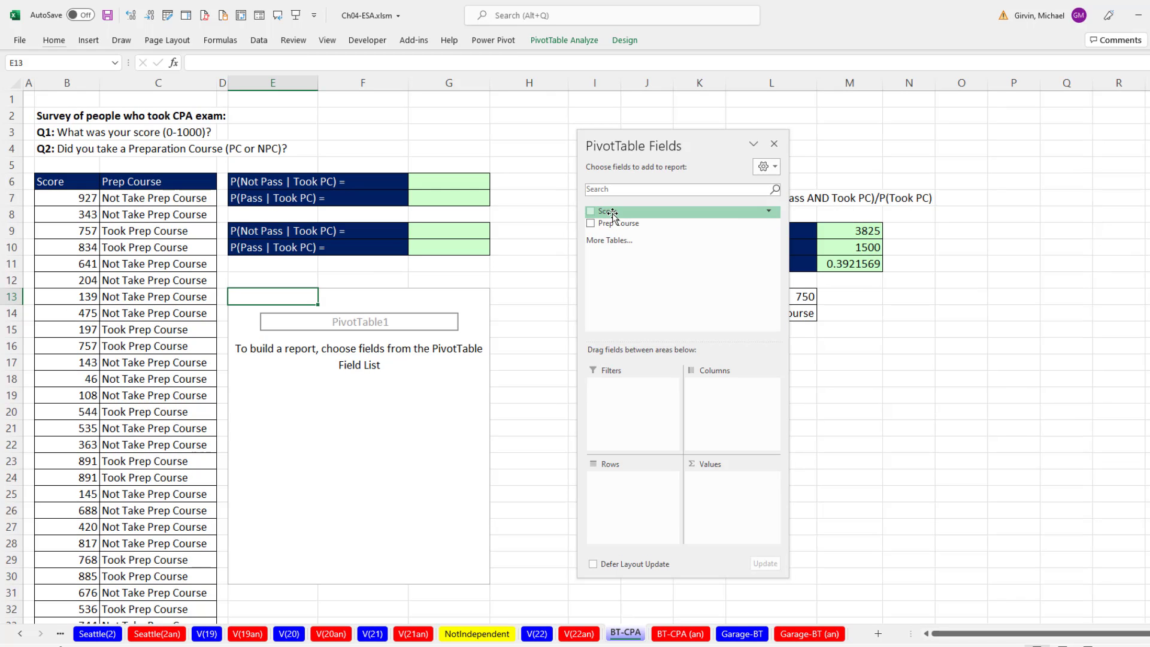
Step: Add Score to the PivotTable rows and group the scores from 0 to 1000 in increments of 750
drag(607, 211, 627, 505)
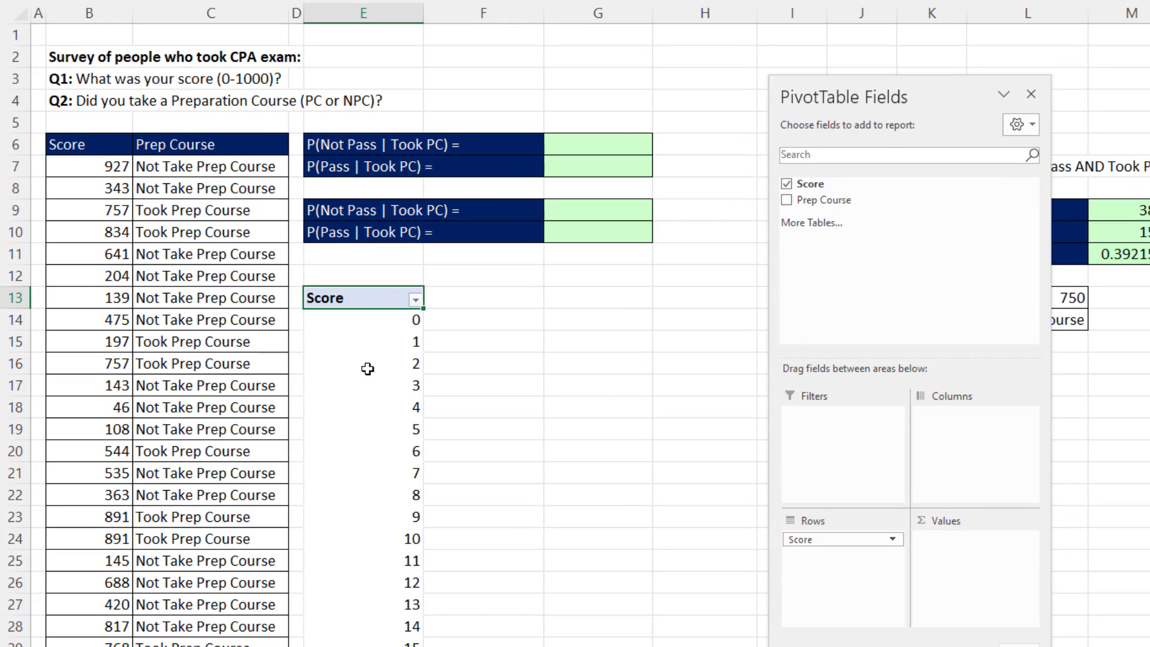
right_click(368, 369)
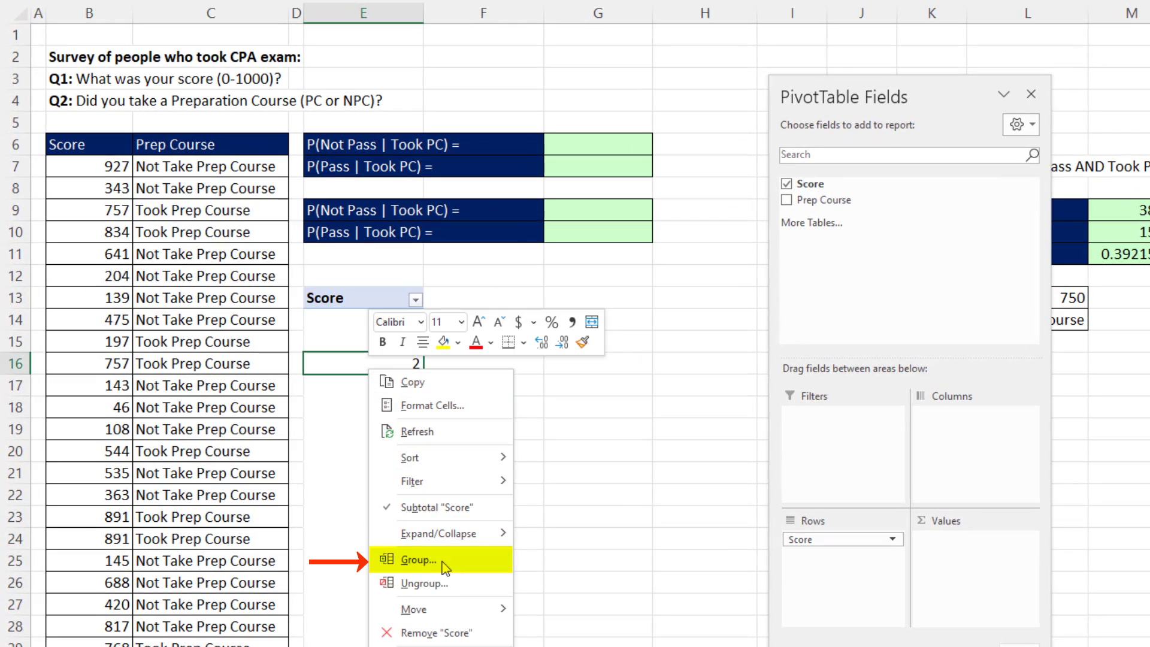
click(419, 560)
drag(397, 503, 555, 339)
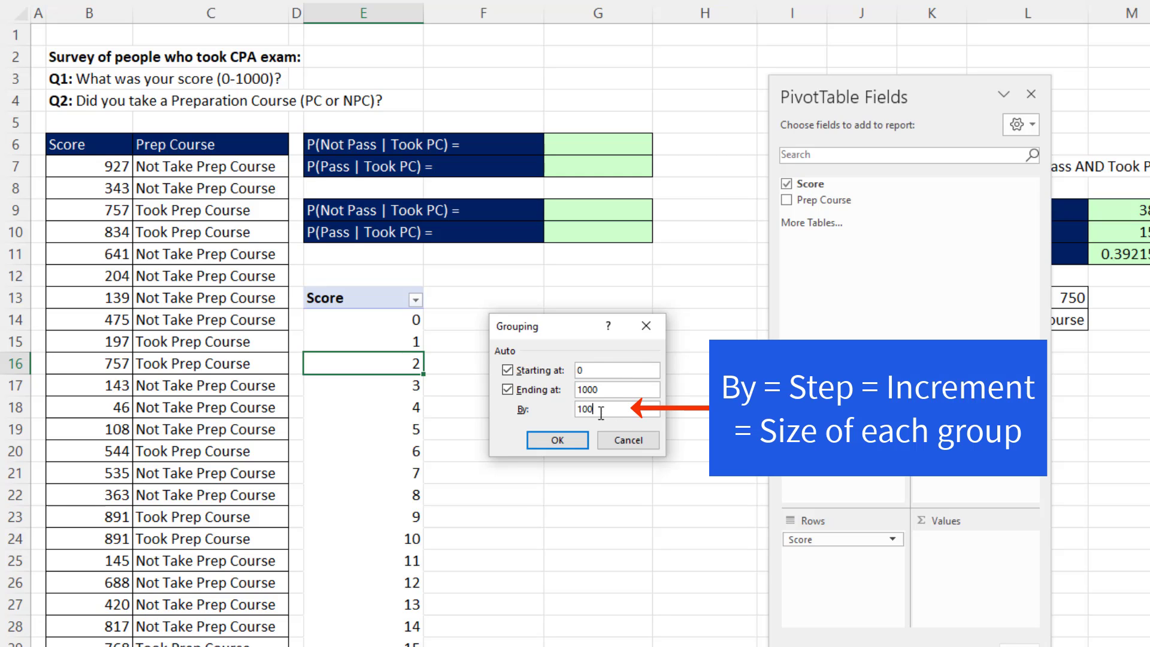
drag(601, 413, 541, 412)
text(750)
click(559, 441)
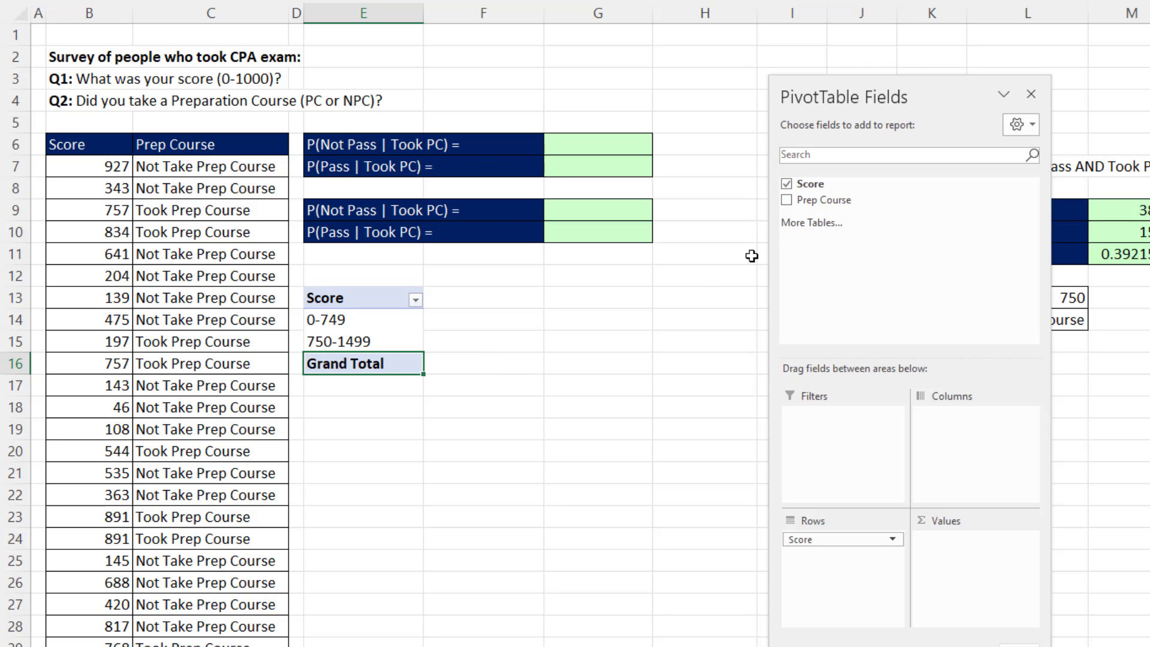
Step: Add Prep Course to the PivotTable's columns and values as a count, and move the field list clear of the worksheet calculations
drag(807, 202, 965, 451)
drag(875, 197, 1017, 565)
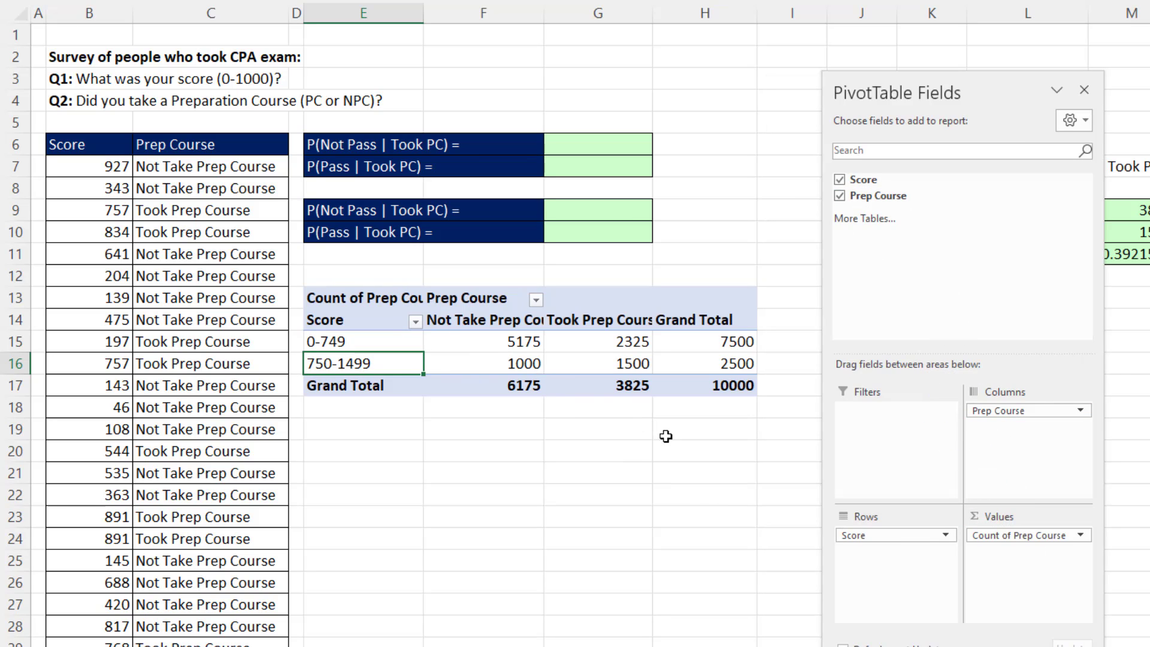
drag(923, 87, 1149, 98)
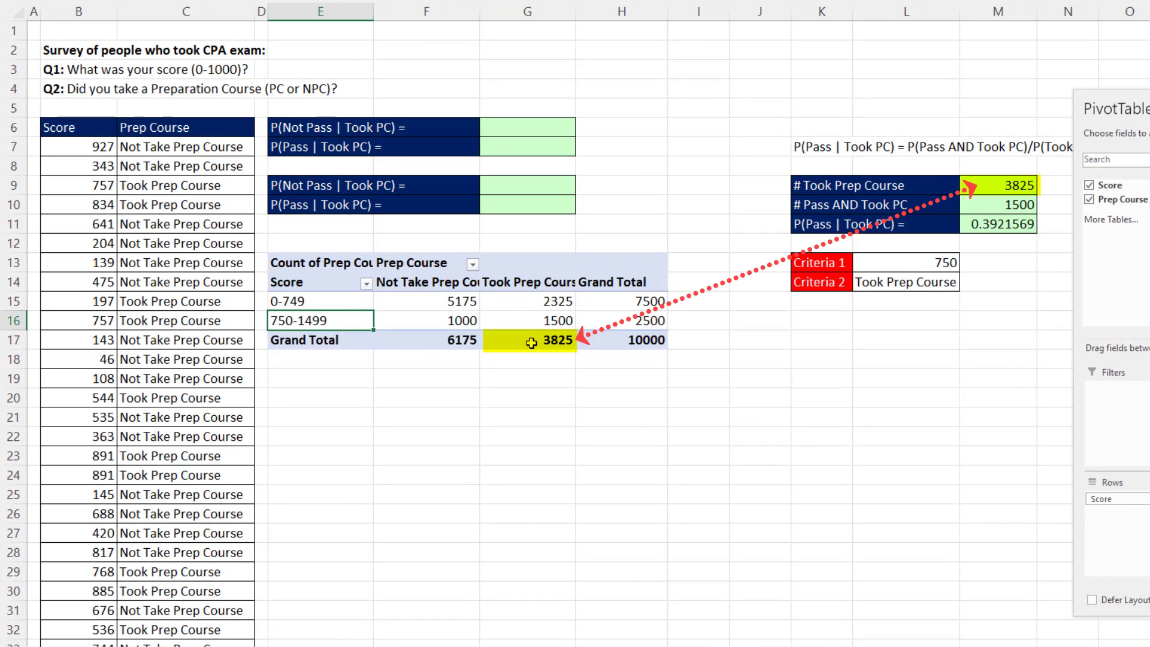
click(532, 348)
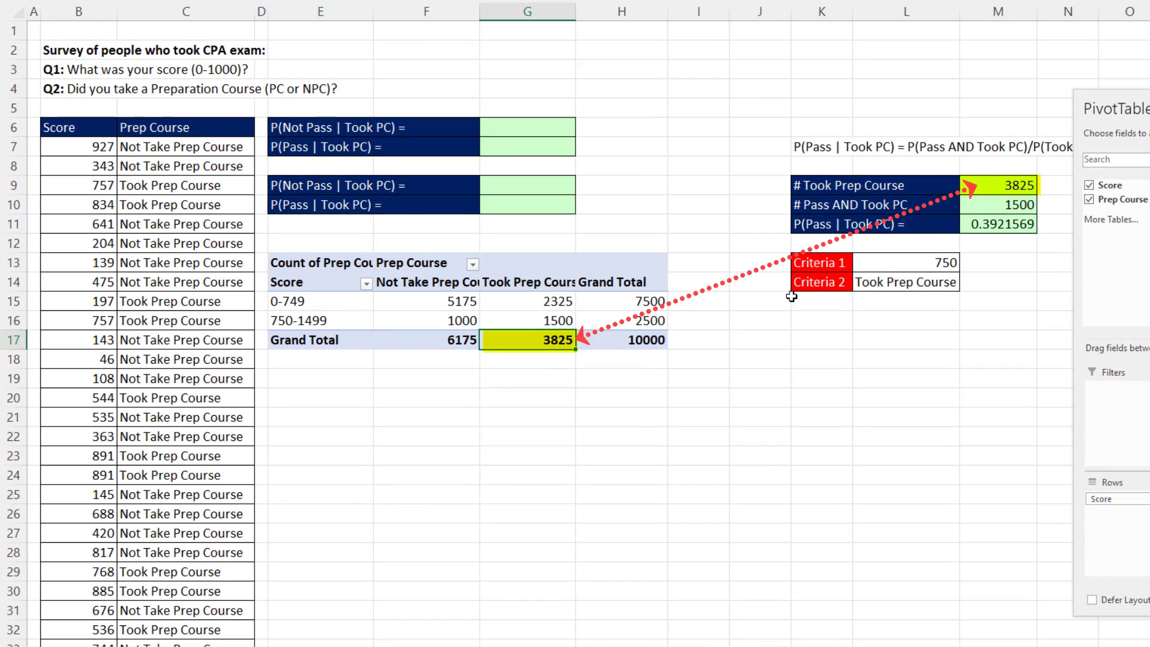
click(528, 321)
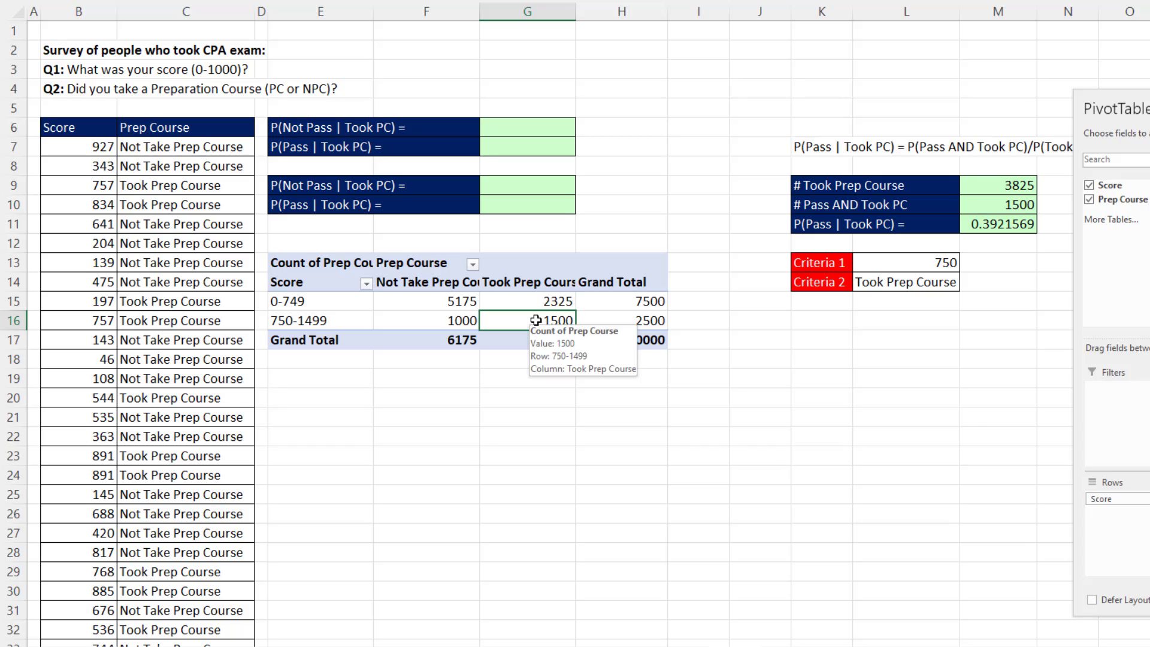
click(531, 335)
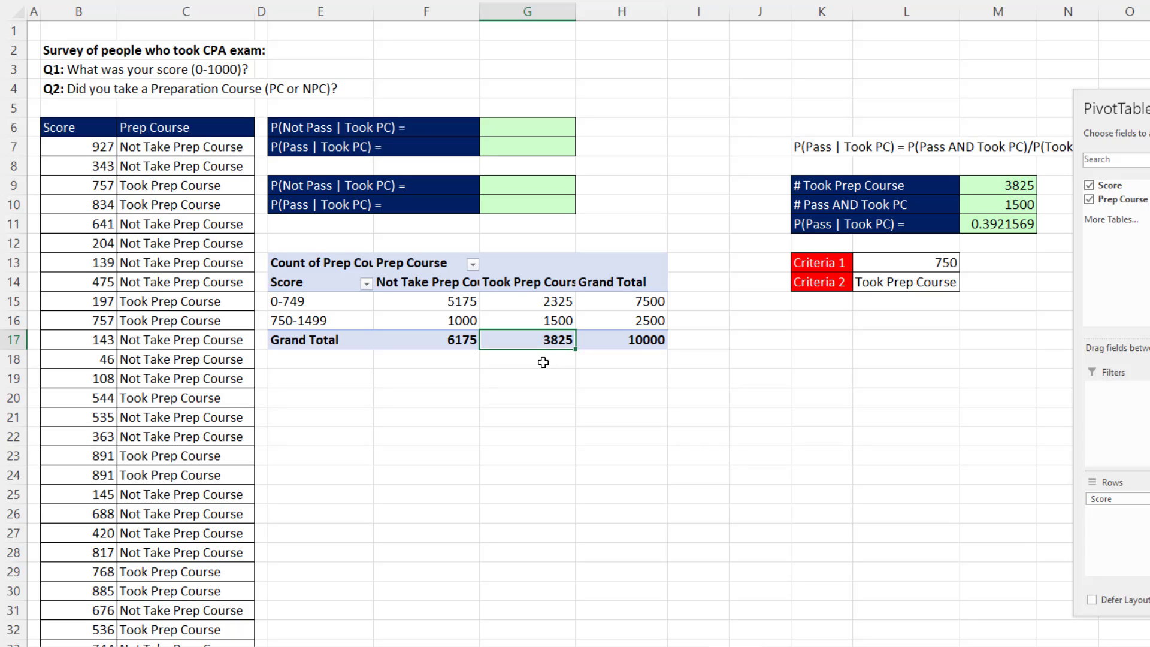
click(646, 343)
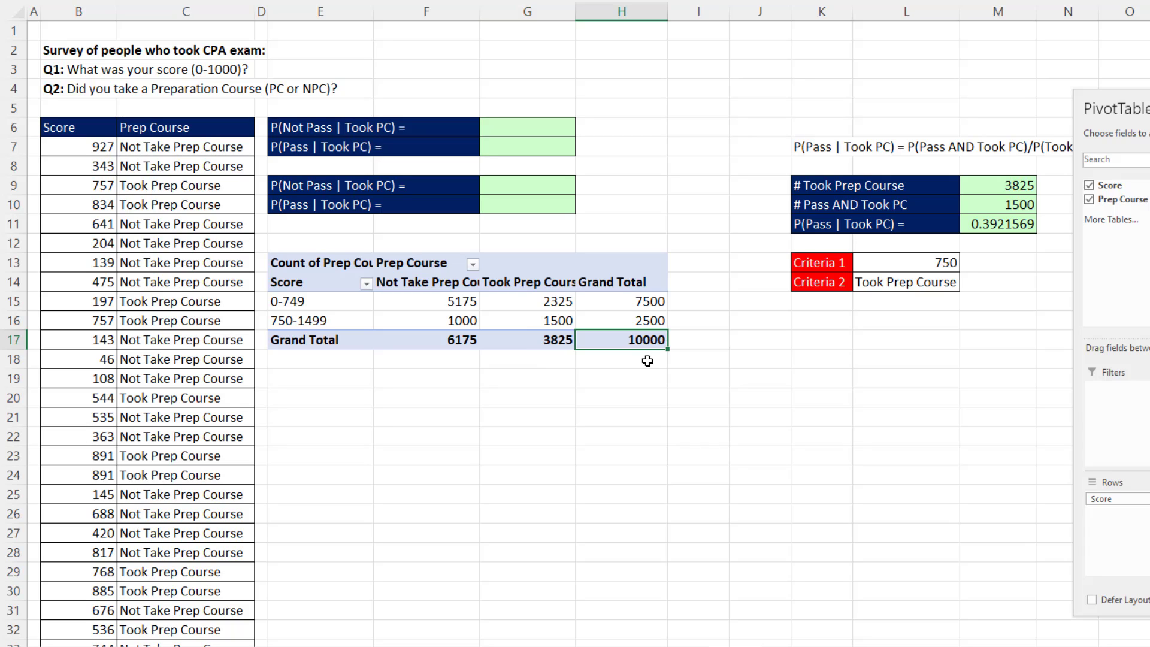
click(557, 339)
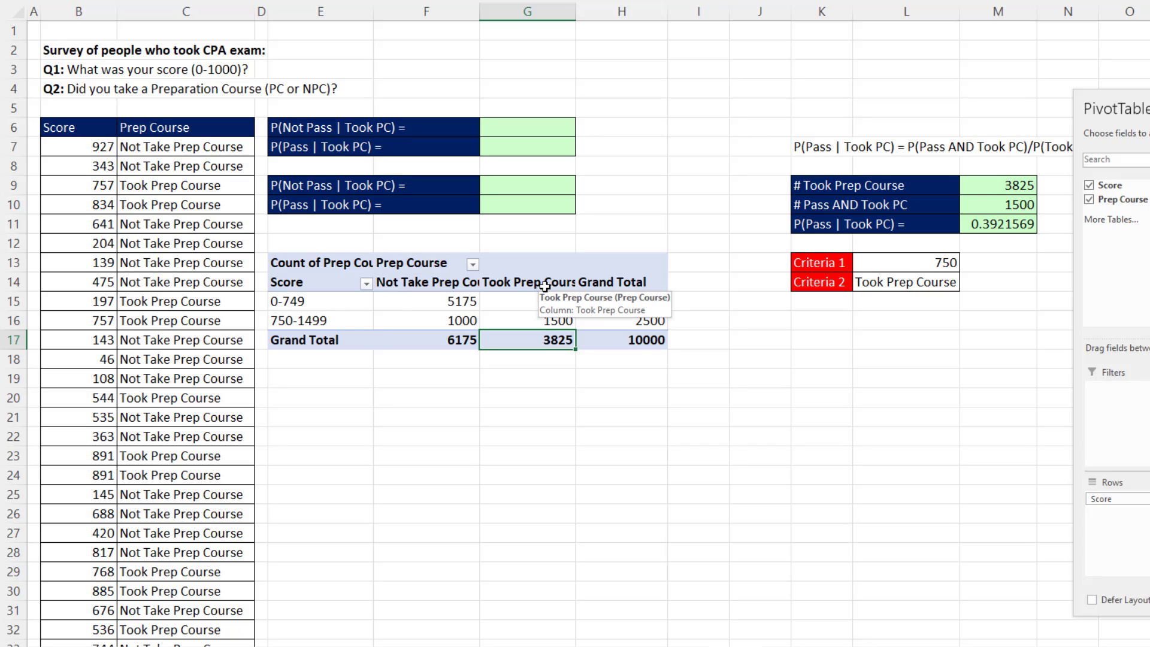
Step: Rename the PivotTable's score group labels: 0-749 as Not Pass and 750-1499 as Pass
click(322, 307)
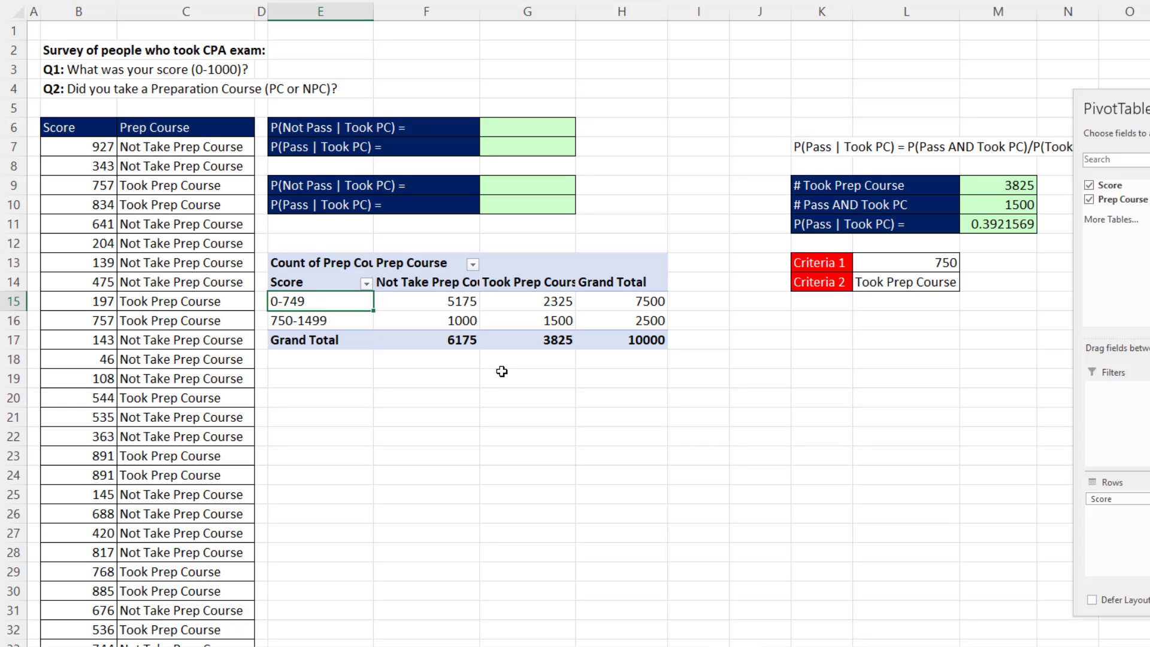
text(Not Pass)
key(Return)
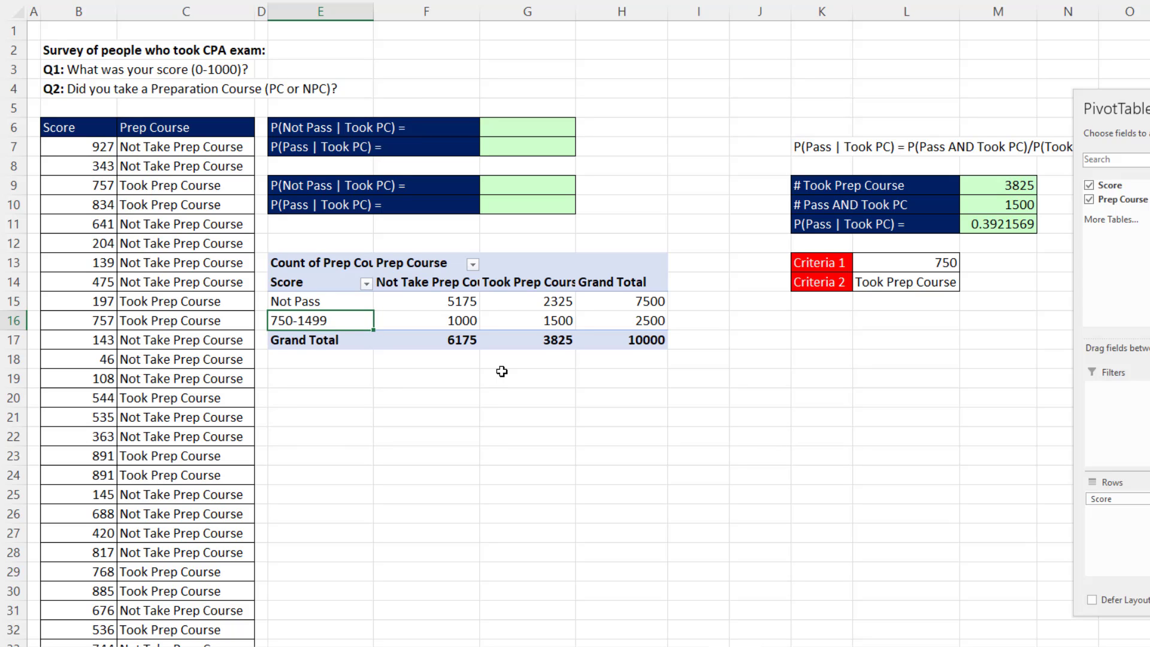
text(Pass)
right_click(361, 300)
click(435, 470)
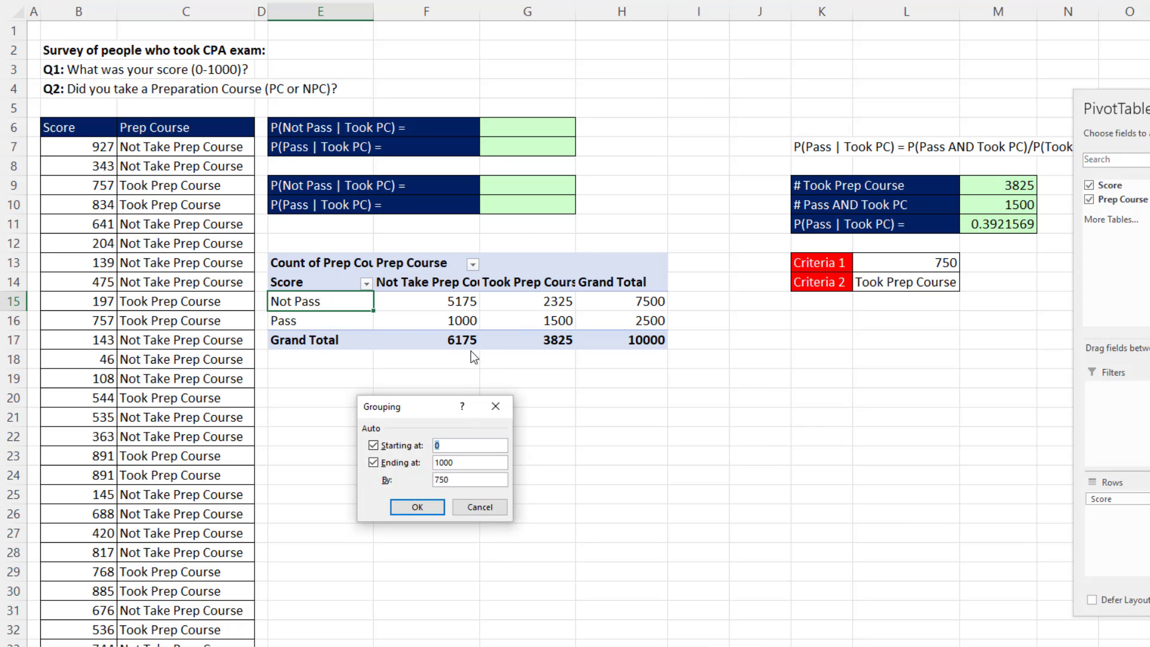
key(Escape)
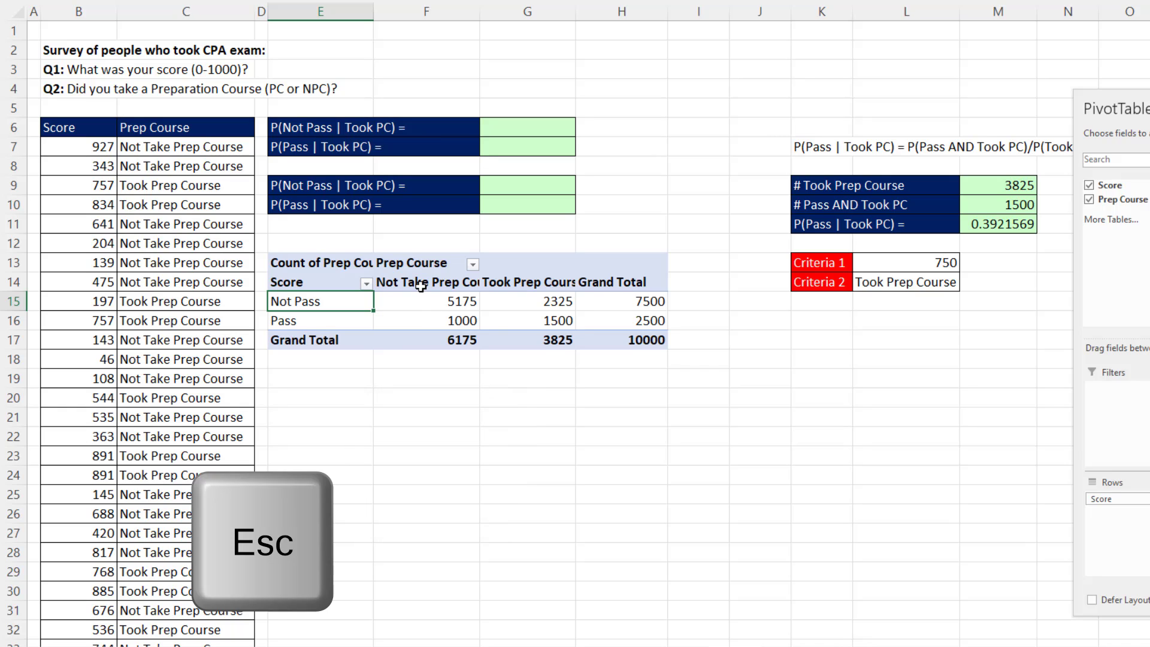
Step: Shorten the PivotTable's two Prep Course column labels to Not Take PC and Took PC
click(421, 286)
text(Not Take PC)
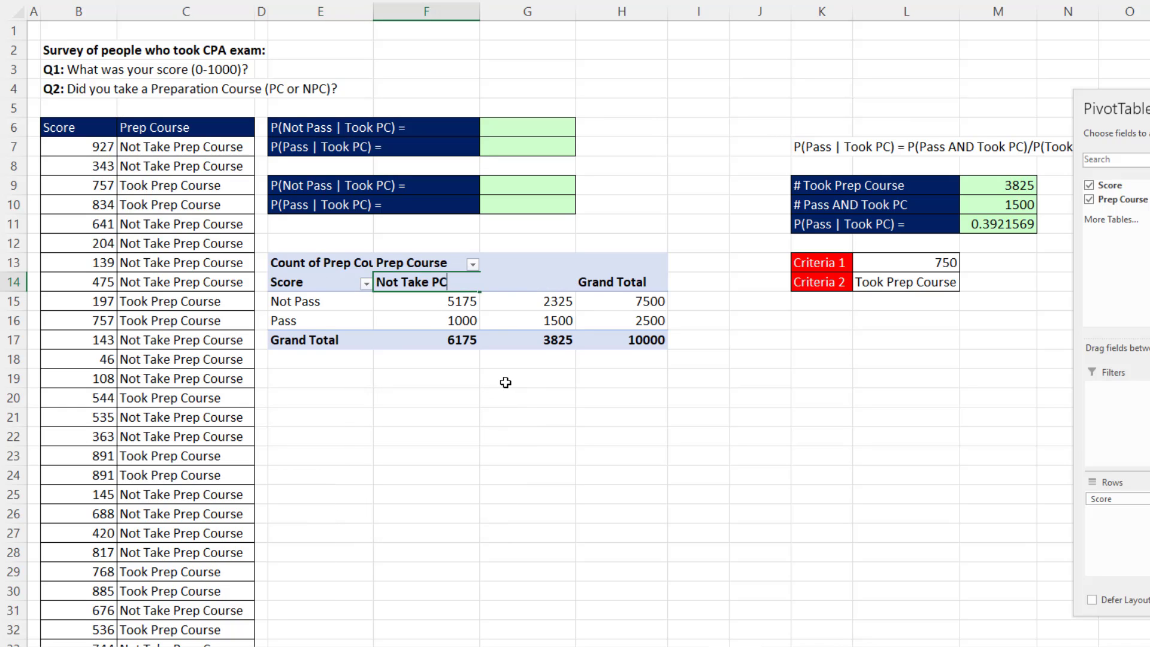
key(Tab)
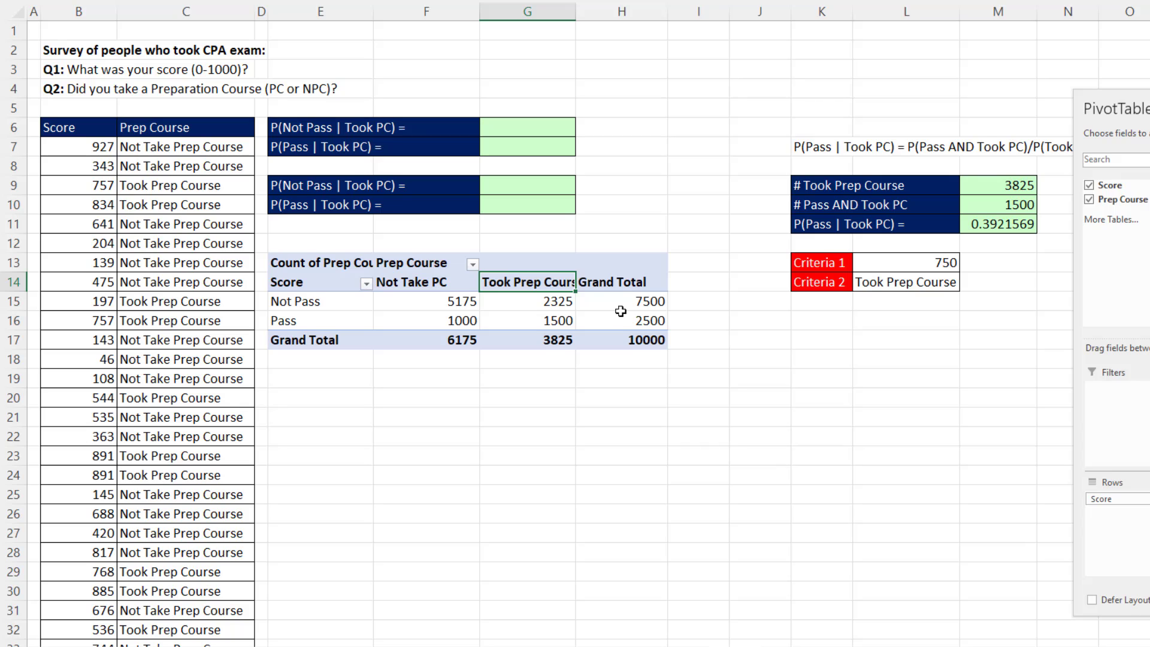
text(To)
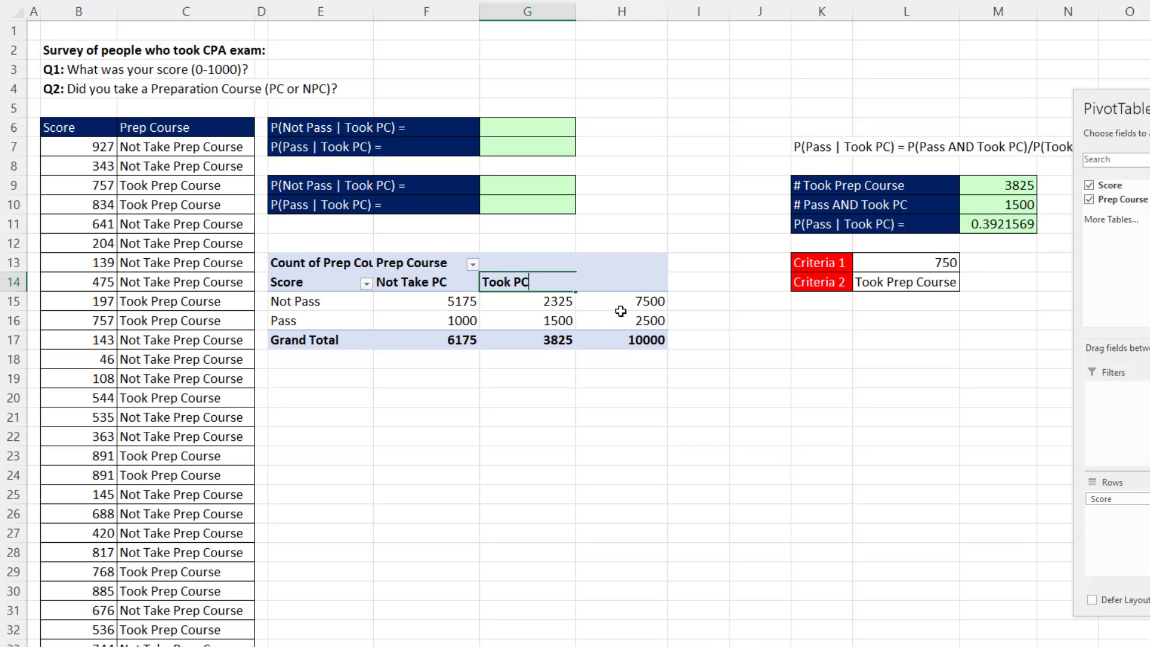
key(Return)
Step: Rename the PivotTable's count value field in E13 as Frequency
click(356, 263)
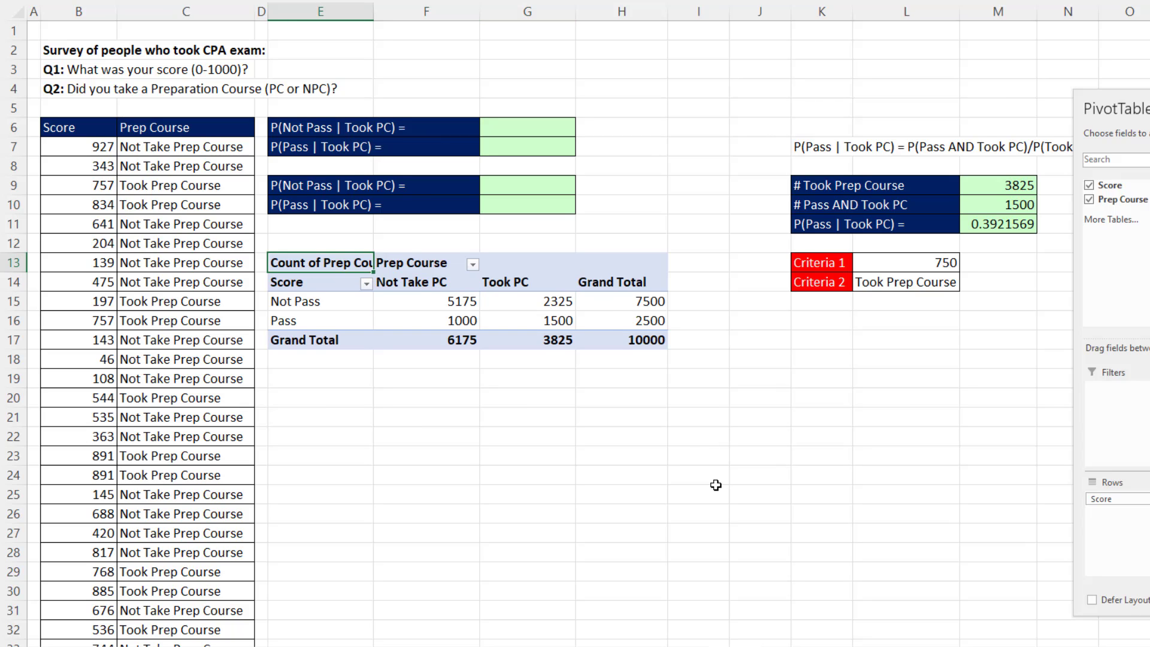
text(Frequency)
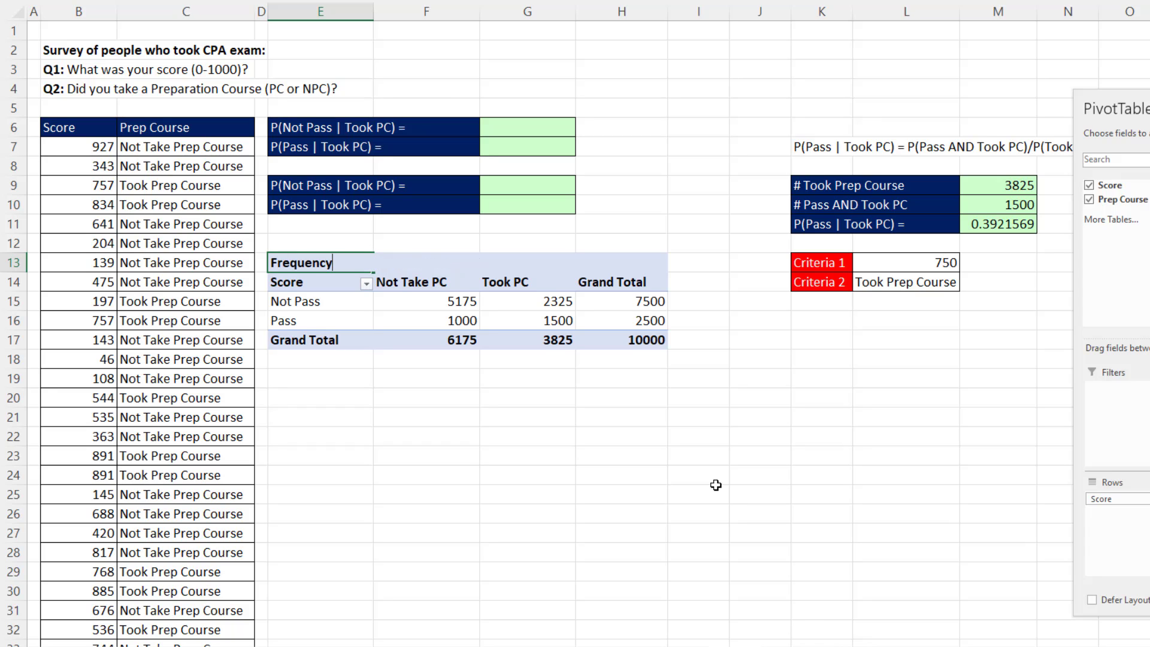
key(Return)
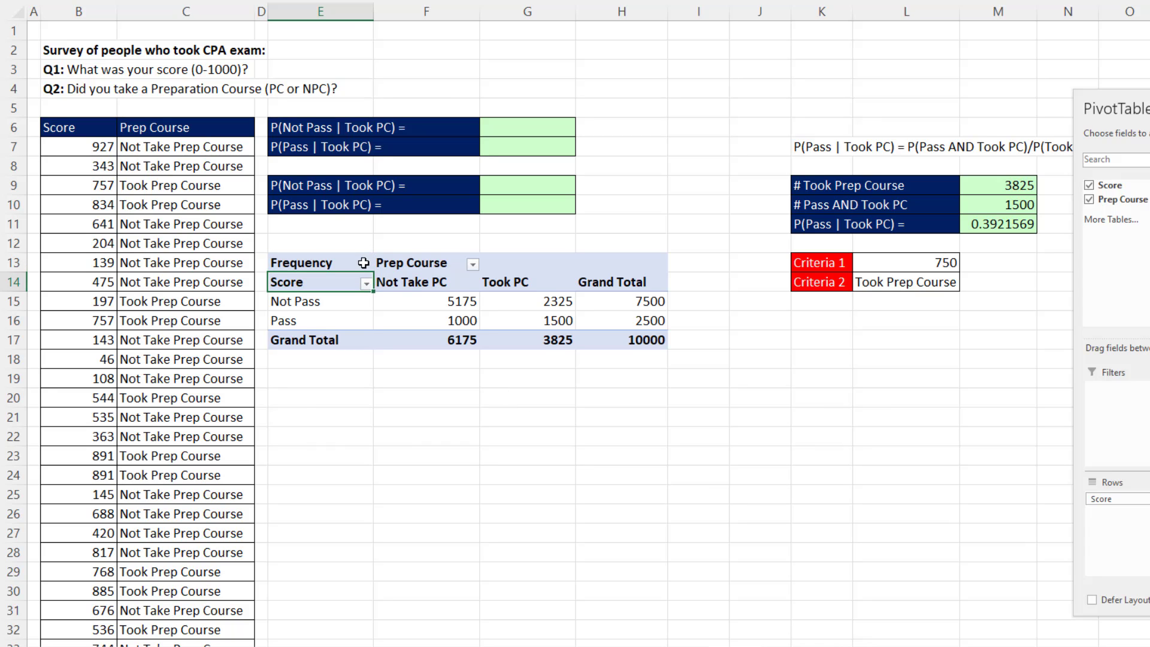
Step: Duplicate the whole Frequency PivotTable E13:H17 to the cells starting at E19
drag(365, 263, 626, 336)
key(ctrl+c)
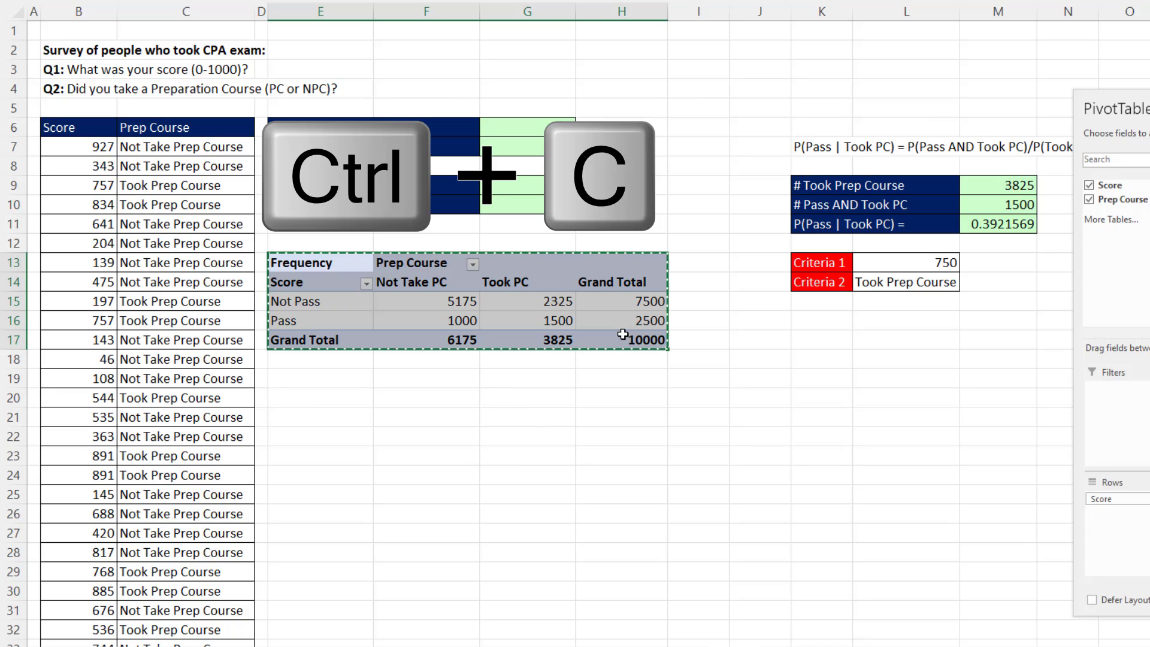
click(331, 383)
key(ctrl+v)
Step: Rename the value field of the copied PivotTable in E19 as Joint Pr. T
drag(425, 417, 342, 380)
click(341, 380)
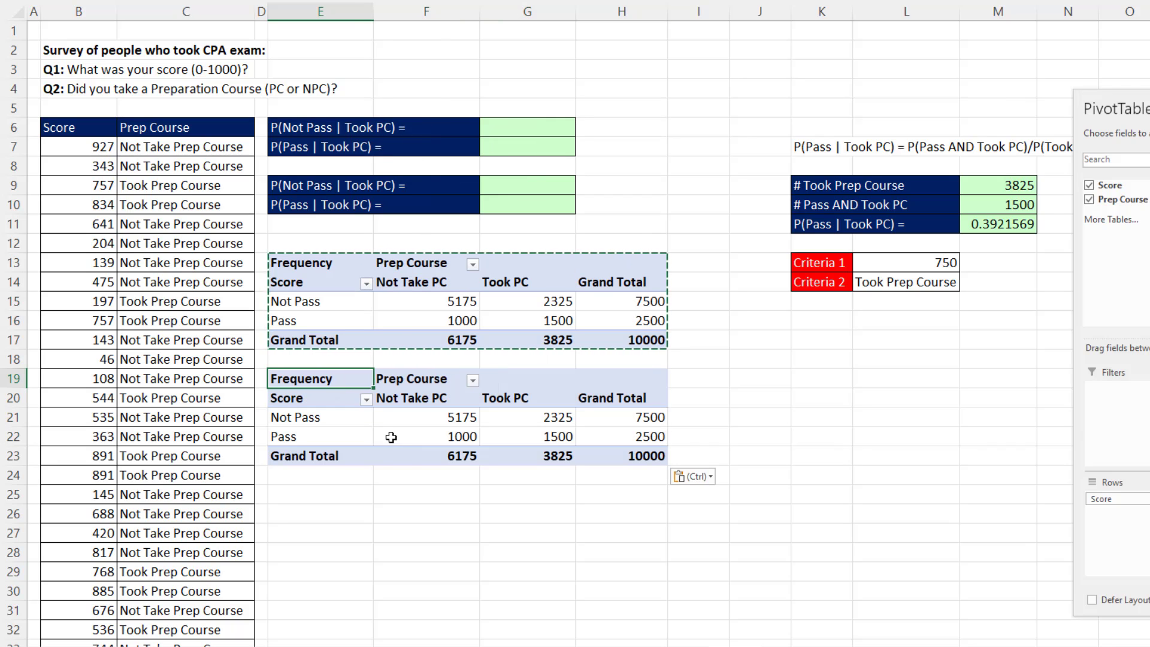
text(Joint )
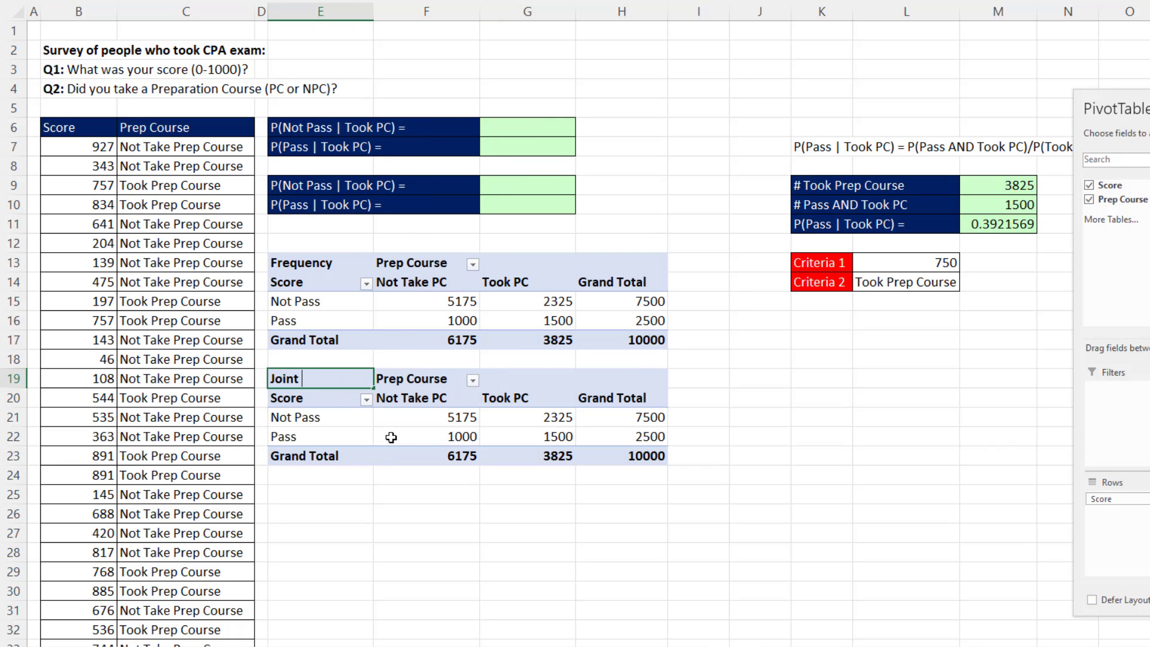
text(Pr. T.)
key(Tab)
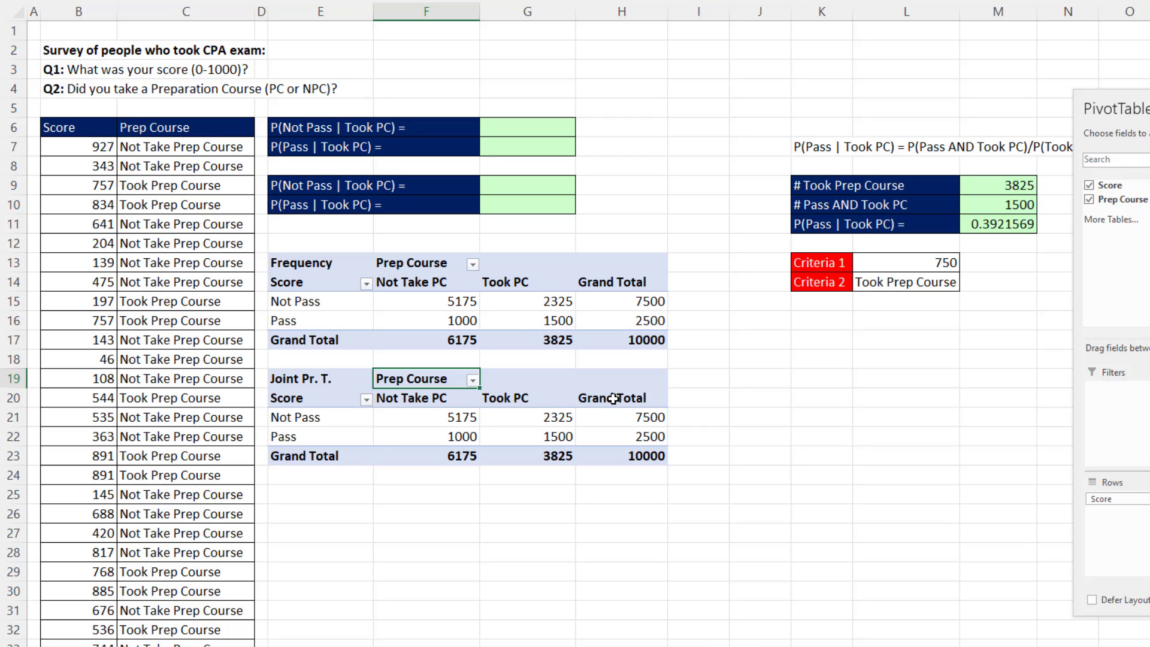
Step: Show the values of the Joint Pr. T. PivotTable as % of Grand Total
click(566, 417)
right_click(566, 418)
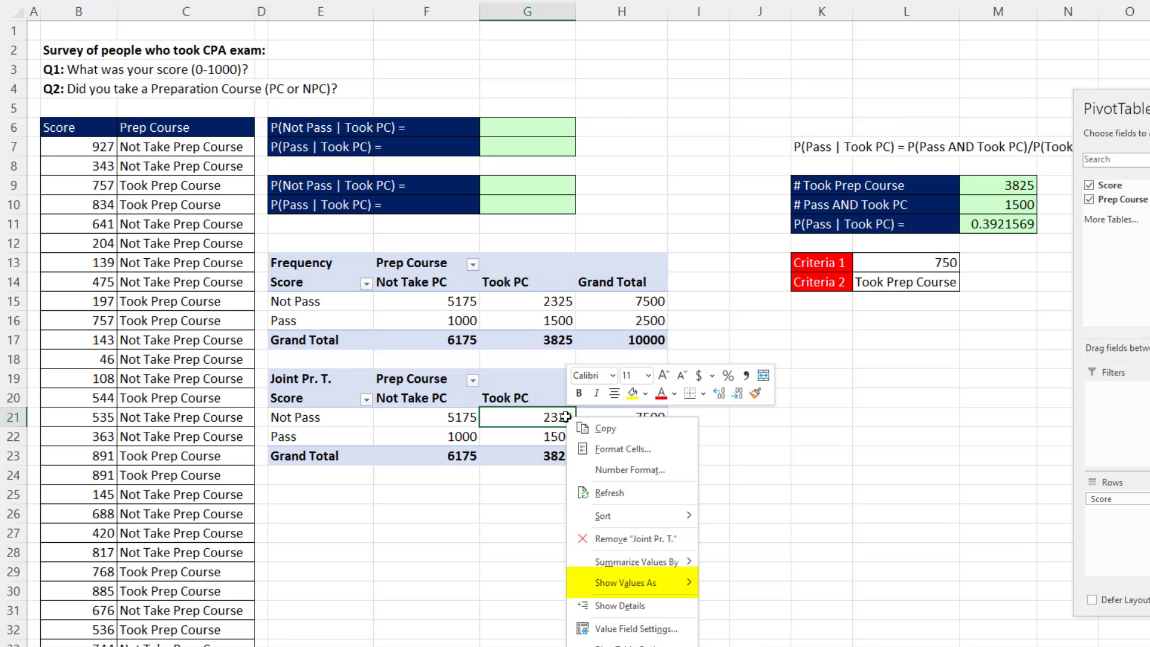
mouse_move(665, 584)
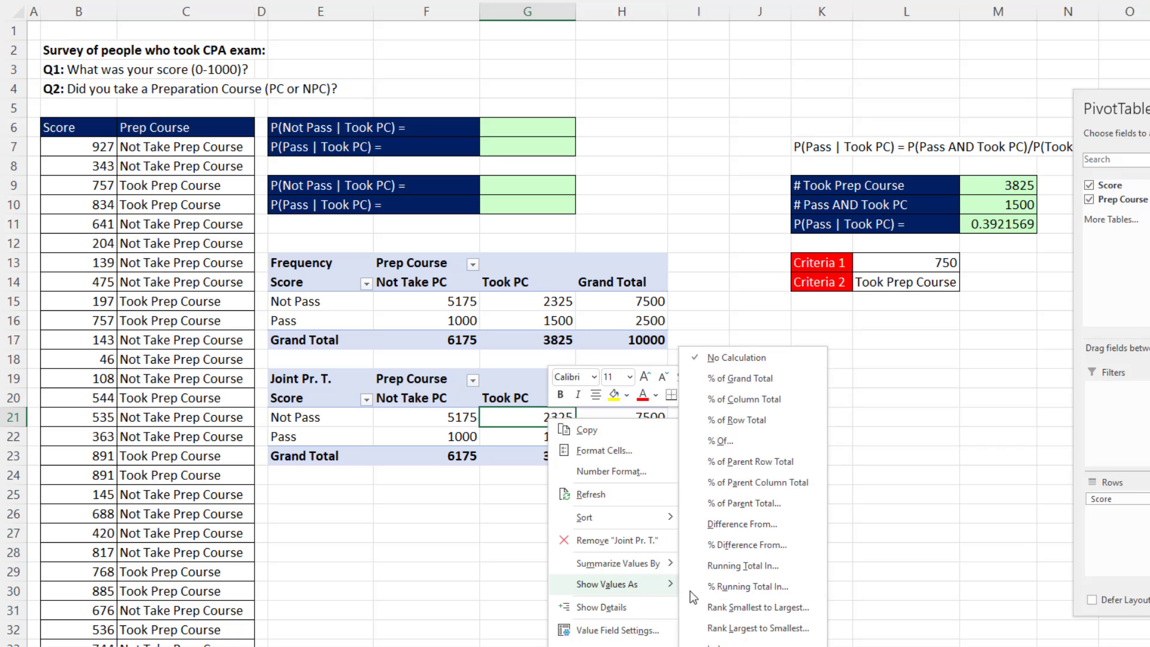
click(758, 381)
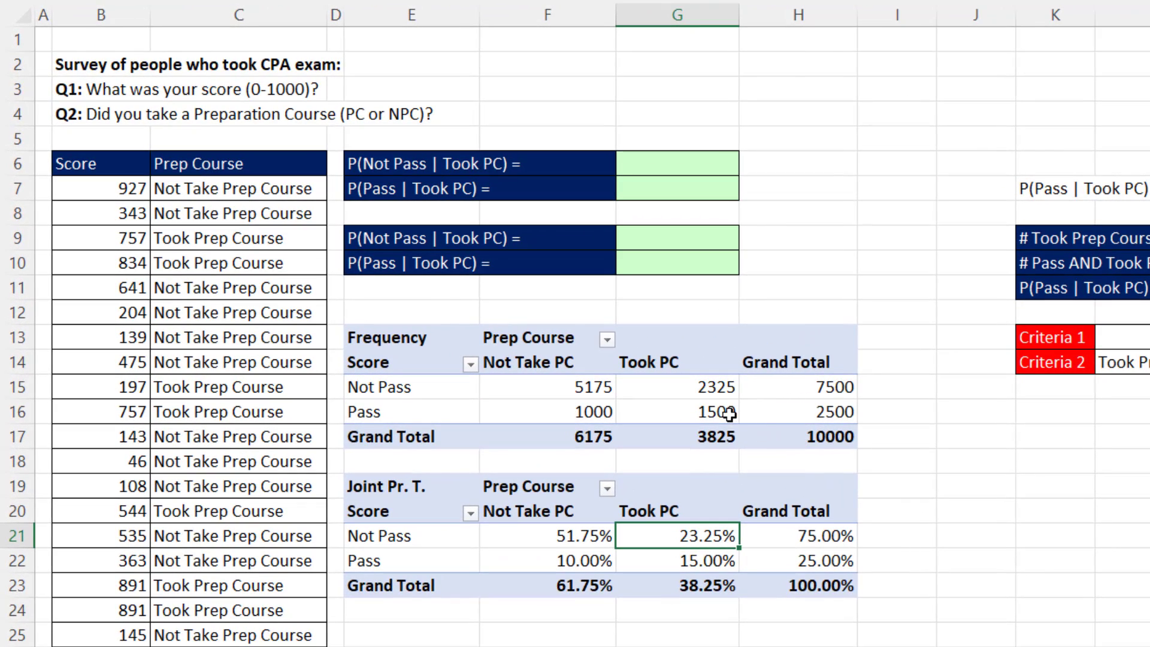
click(694, 414)
click(694, 433)
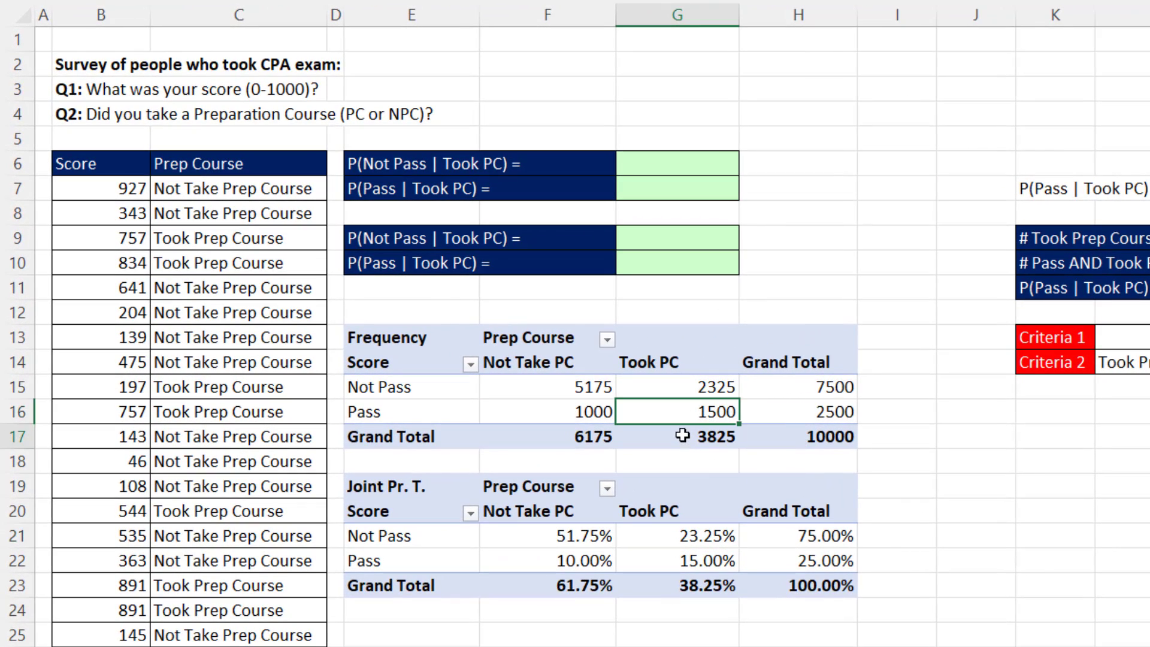
click(674, 559)
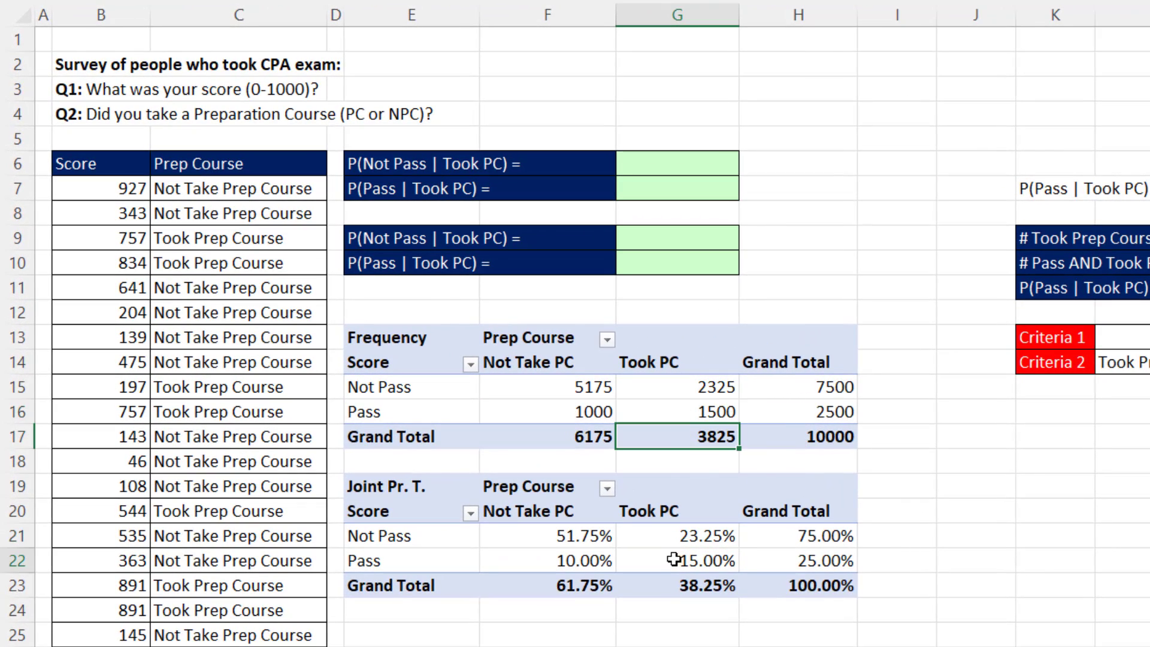
click(670, 593)
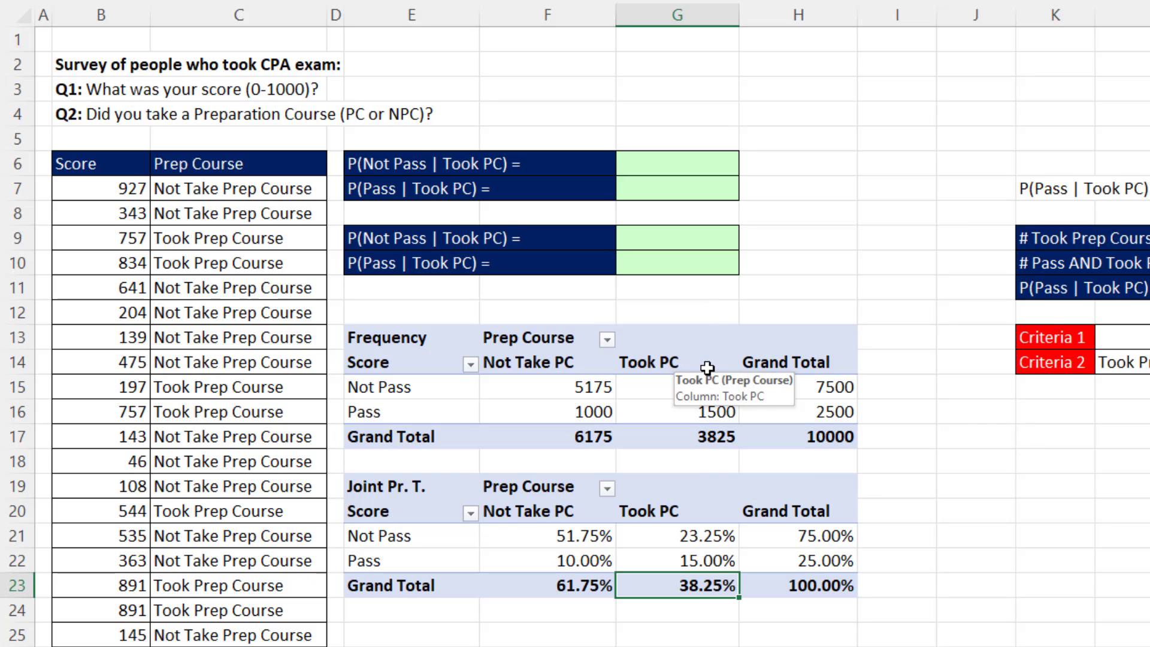
Step: Calculate P(Not Pass | Took PC) in G6 from the Frequency PivotTable with the formula =G15/G17
click(707, 167)
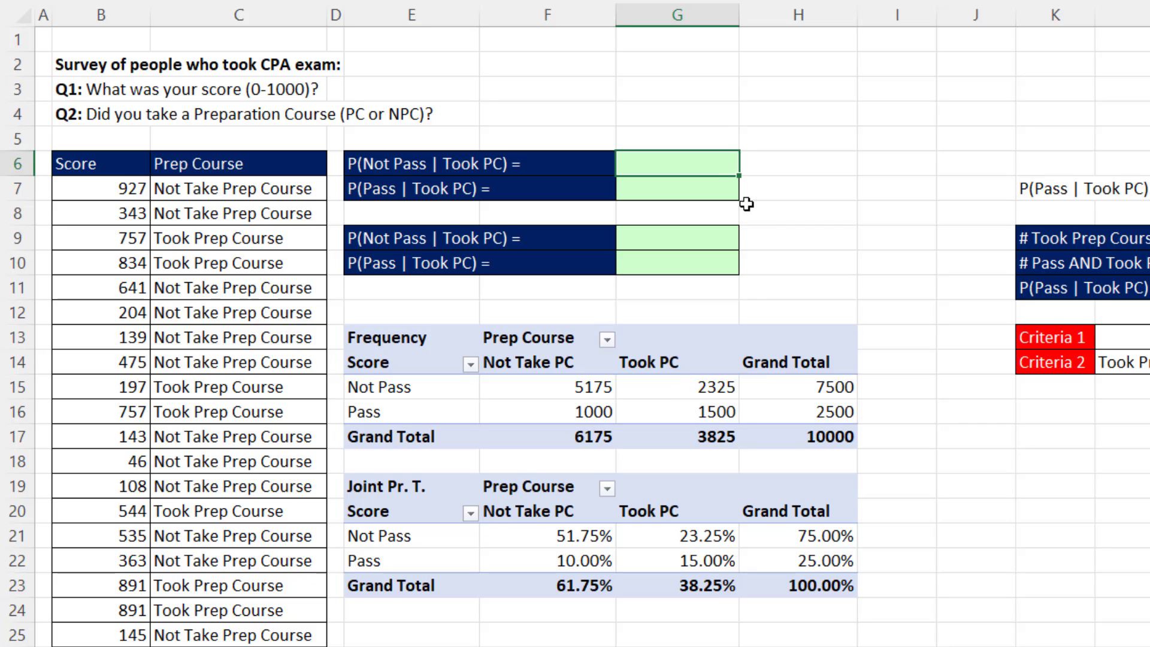
text(=)
click(717, 385)
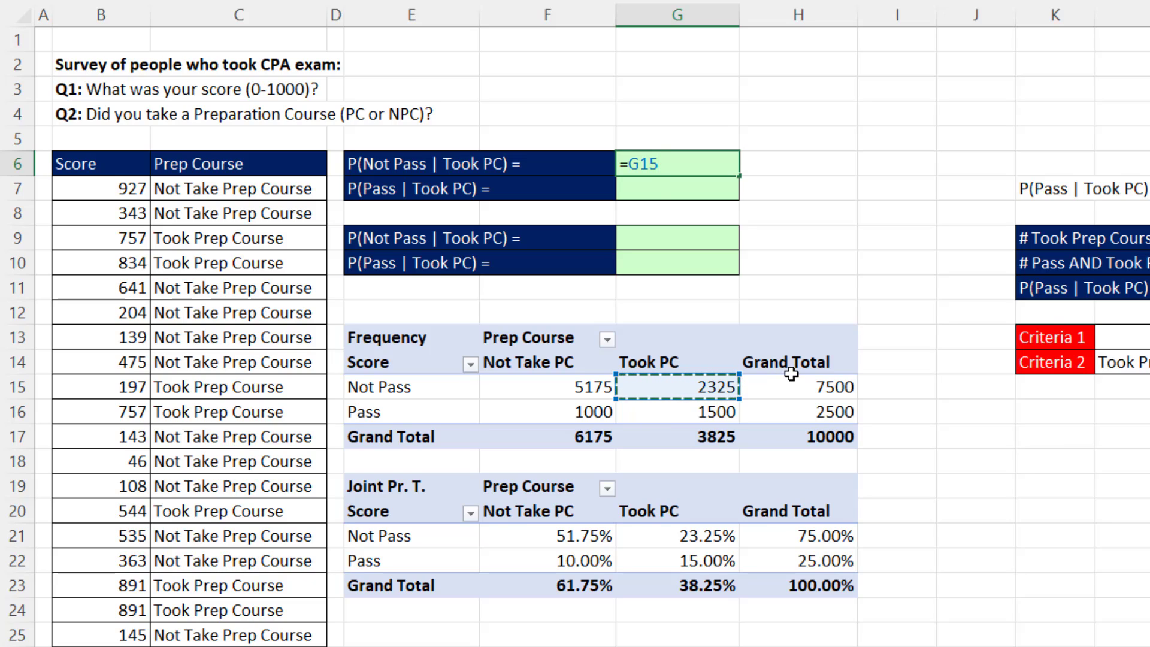
text(/)
click(716, 435)
key(Return)
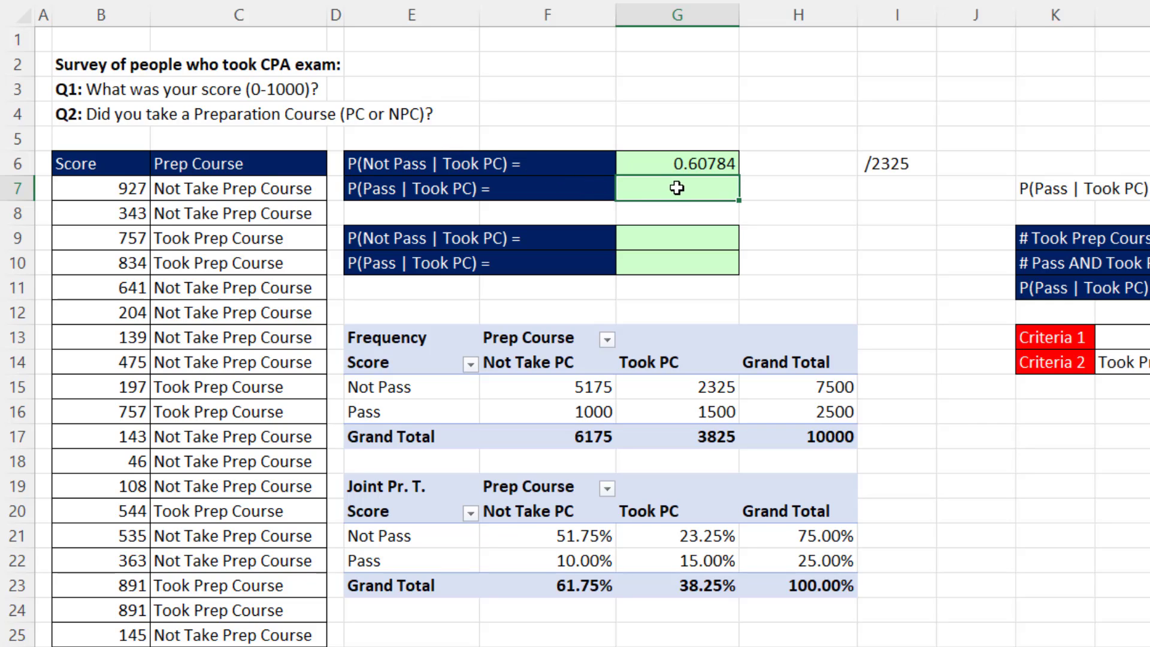
Step: Calculate P(Pass | Took PC) in G7 from the Frequency PivotTable with the formula =G16/G17
text(=)
click(724, 406)
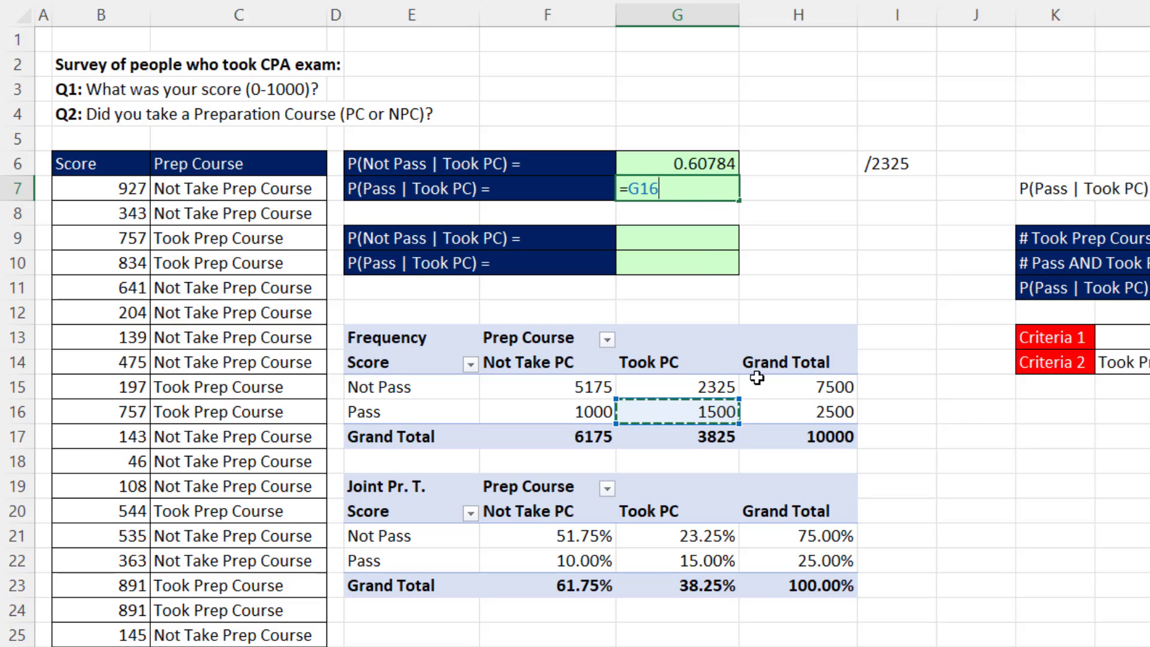
text(/)
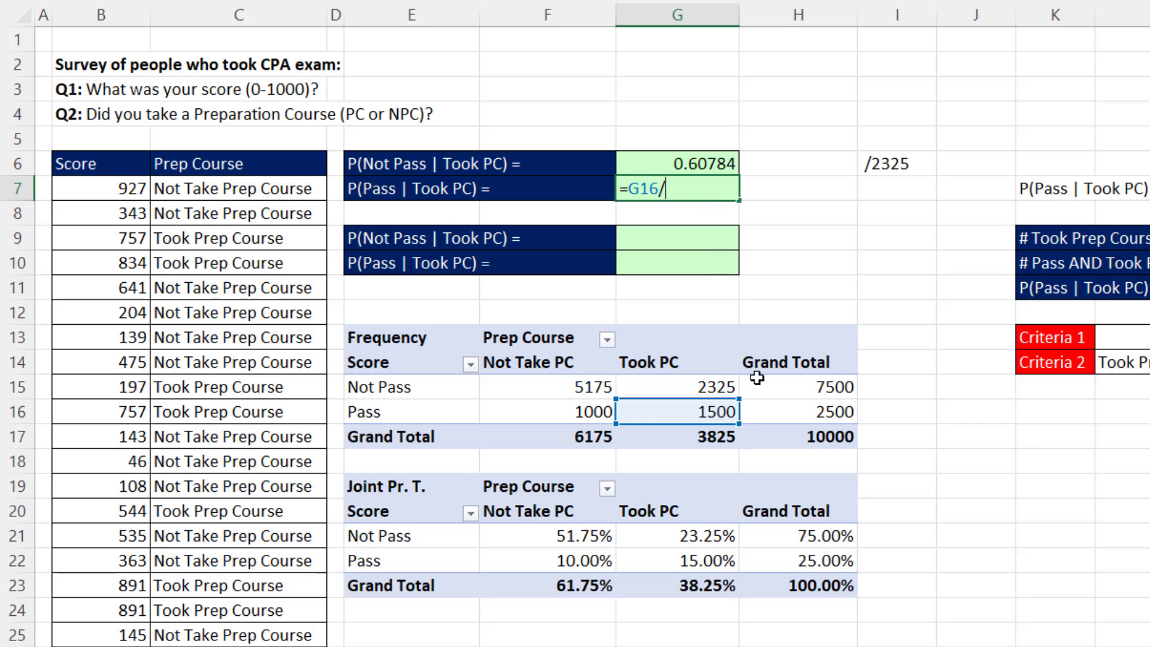
click(714, 436)
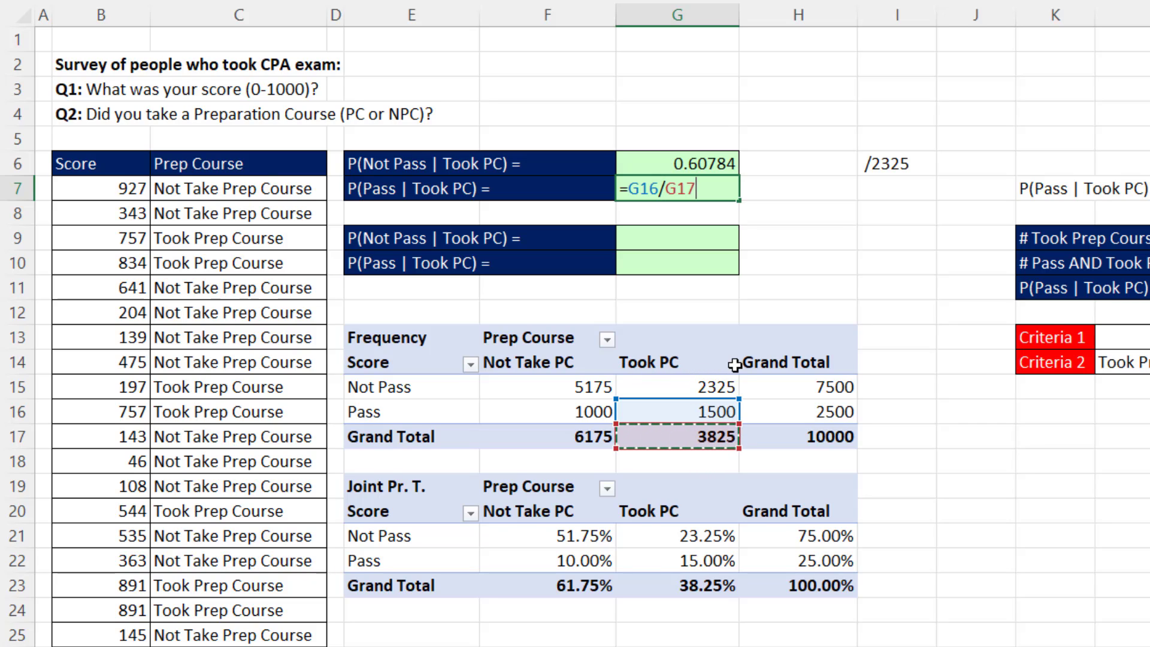
key(Return)
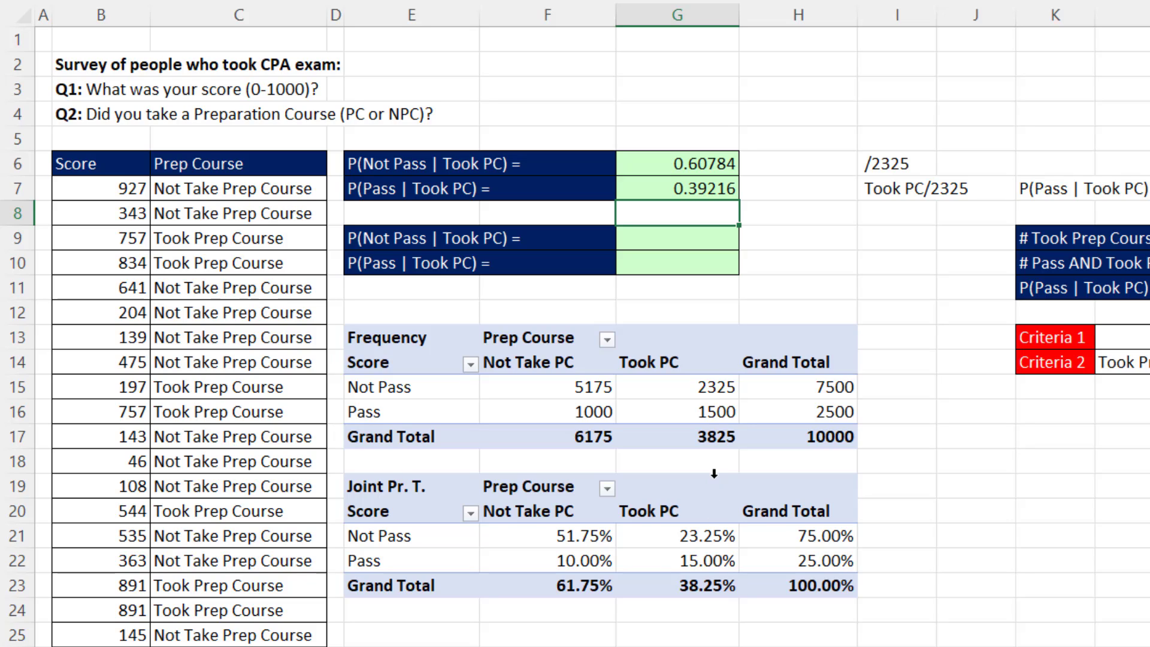
Step: Calculate both conditional probabilities in G9:G10 from the Joint Pr. T. PivotTable with the single spilling formula =G21:G22/G23 in G9
click(671, 240)
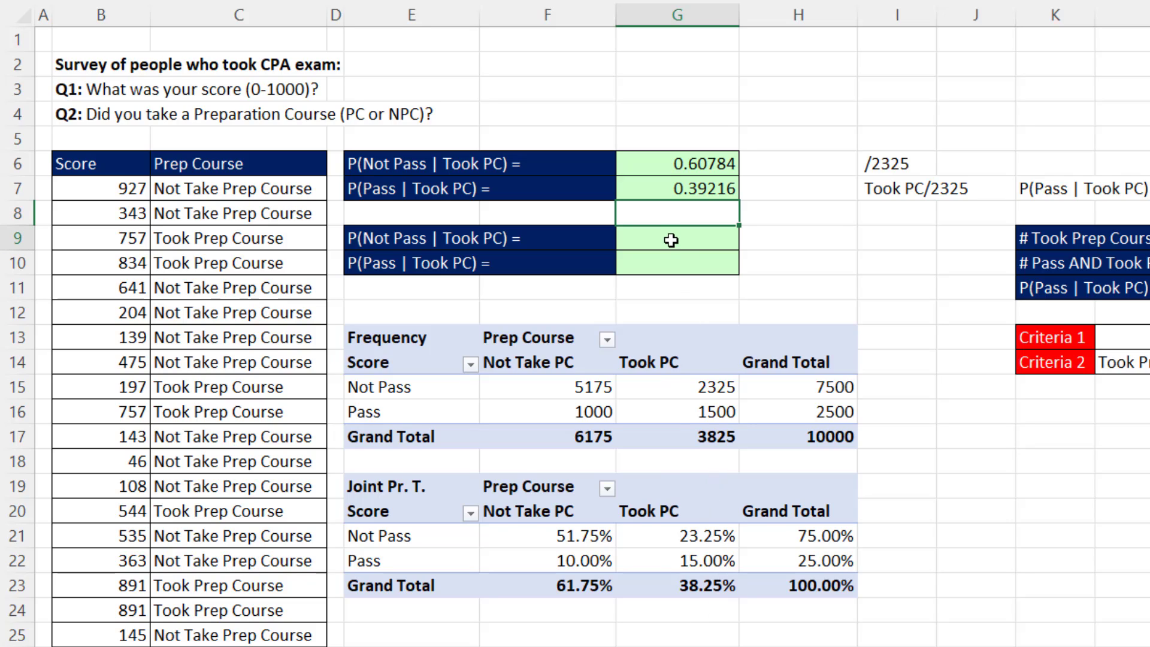
click(671, 240)
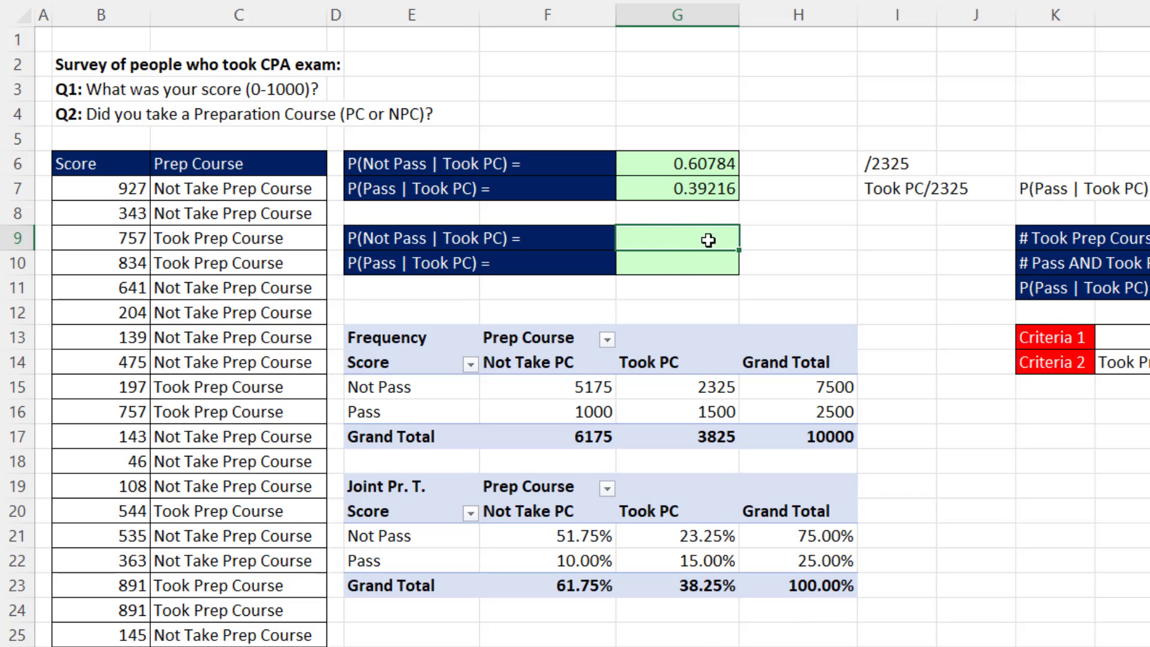
text(=)
drag(683, 533, 693, 557)
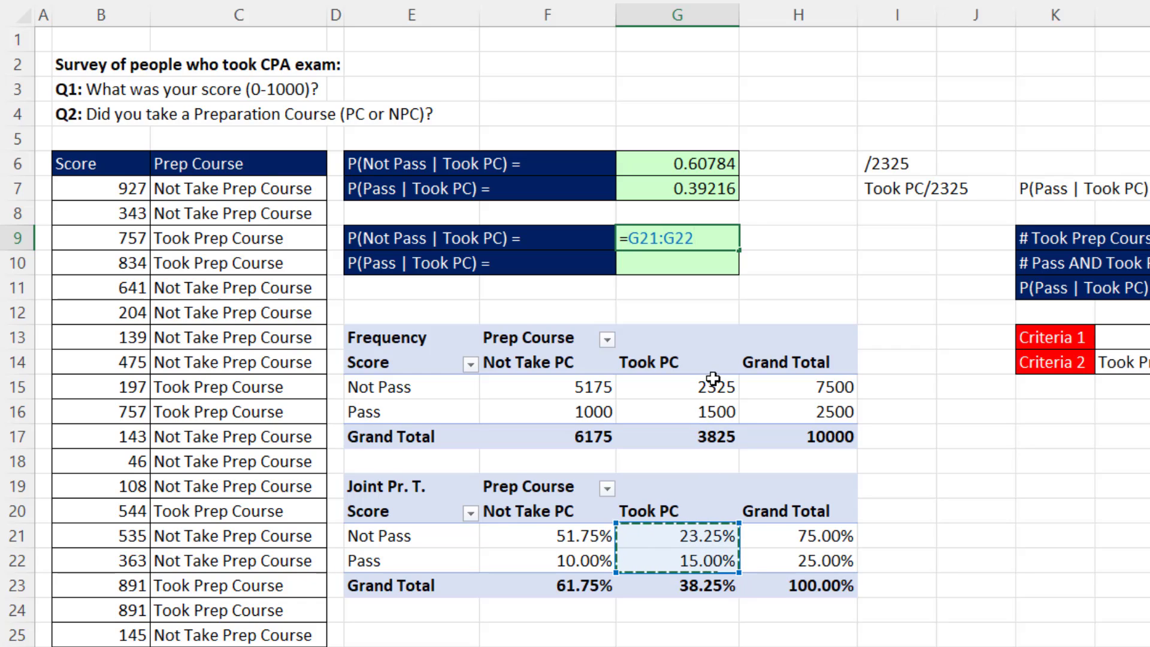
text(/)
click(659, 586)
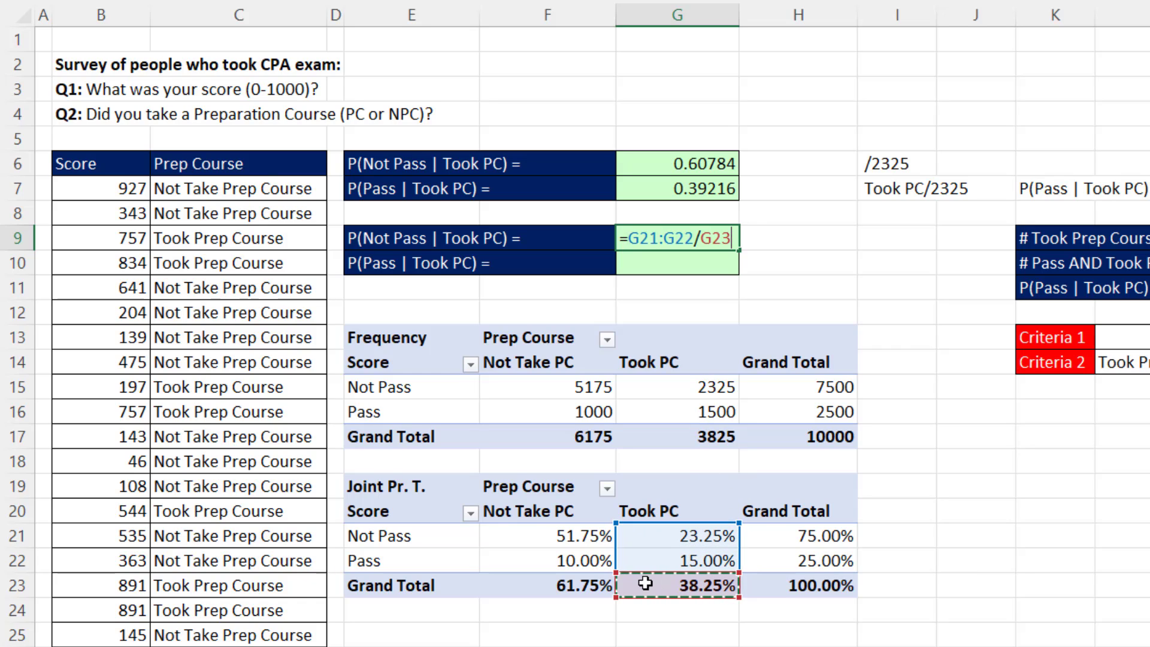
key(Return)
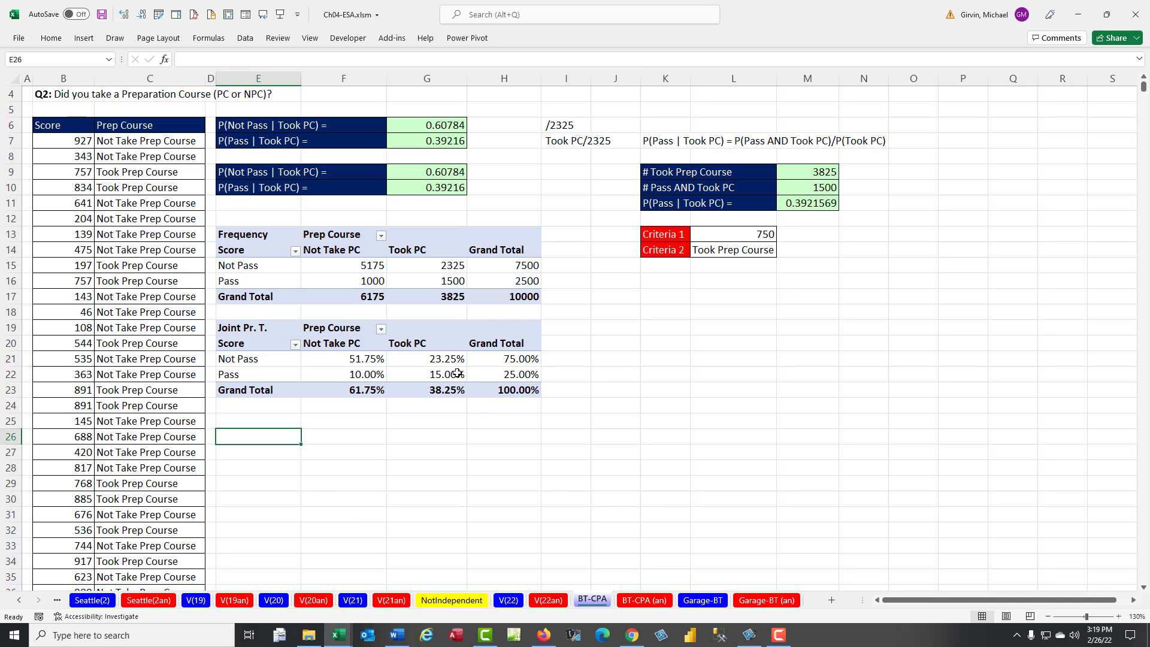
Step: Review the Took PC joint probabilities in G21:G23 and the Bayes' Theorem page of Ch04-ESA.pdf in Chrome, returning to Excel
drag(444, 359, 443, 390)
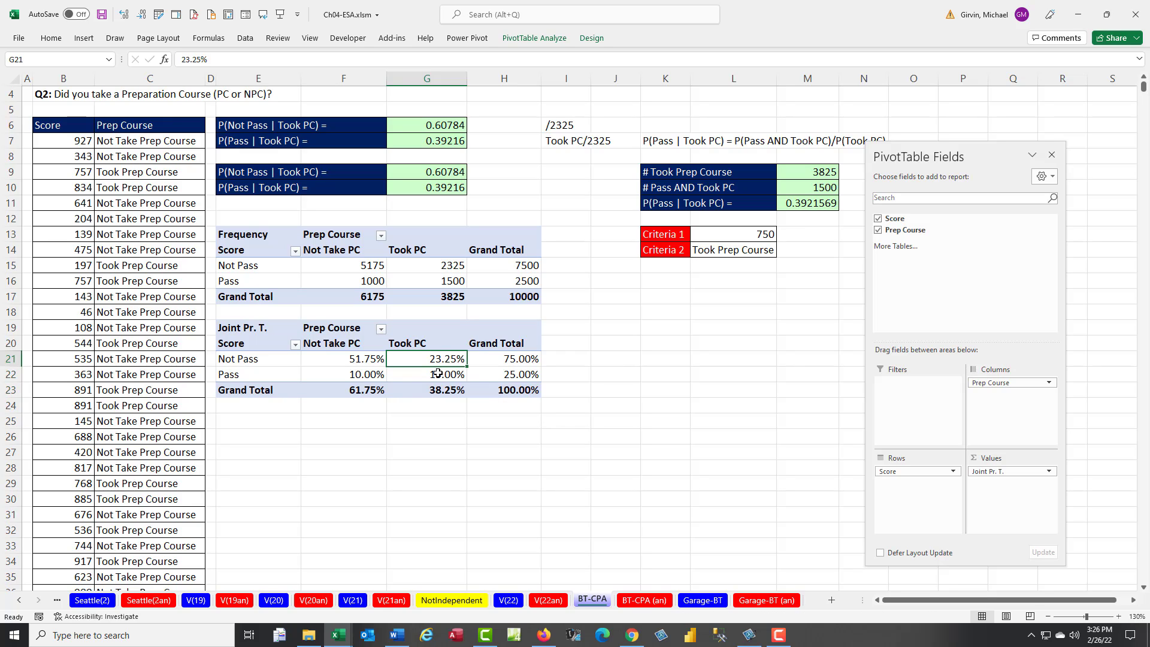
click(437, 373)
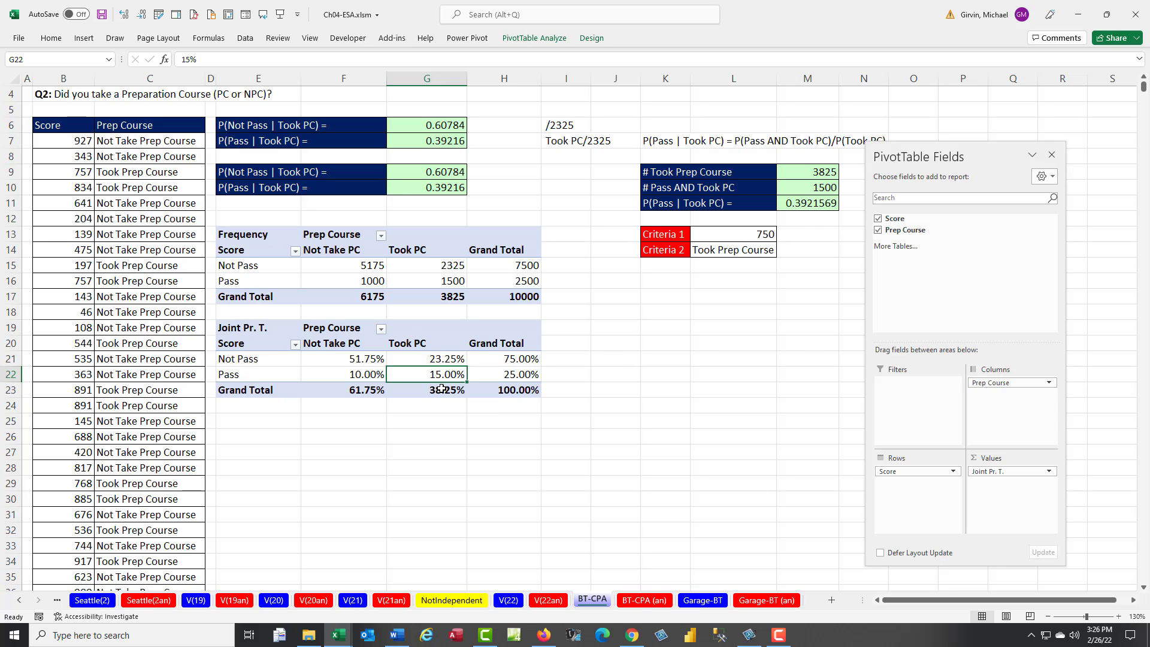
click(442, 390)
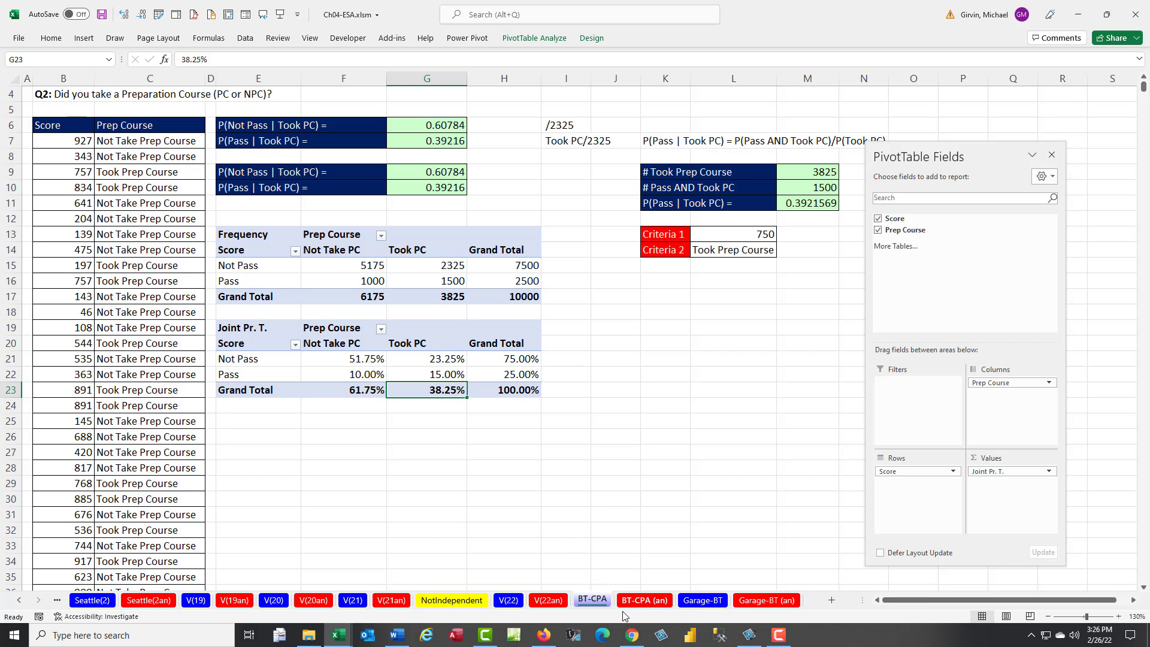
click(633, 638)
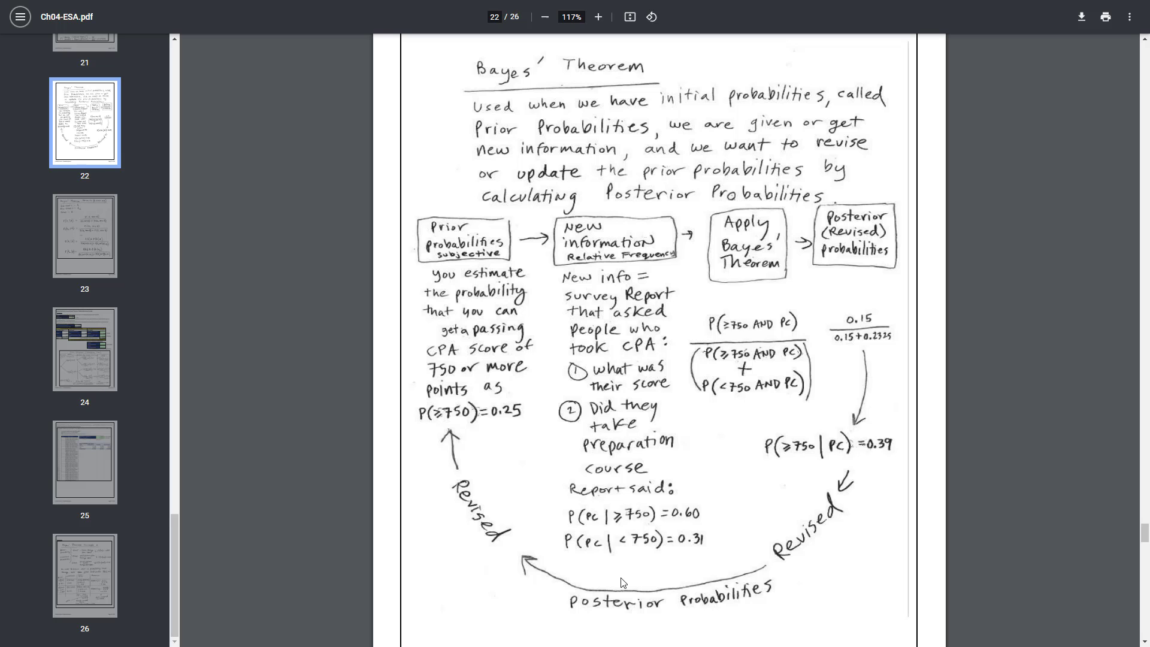
key(alt+Tab)
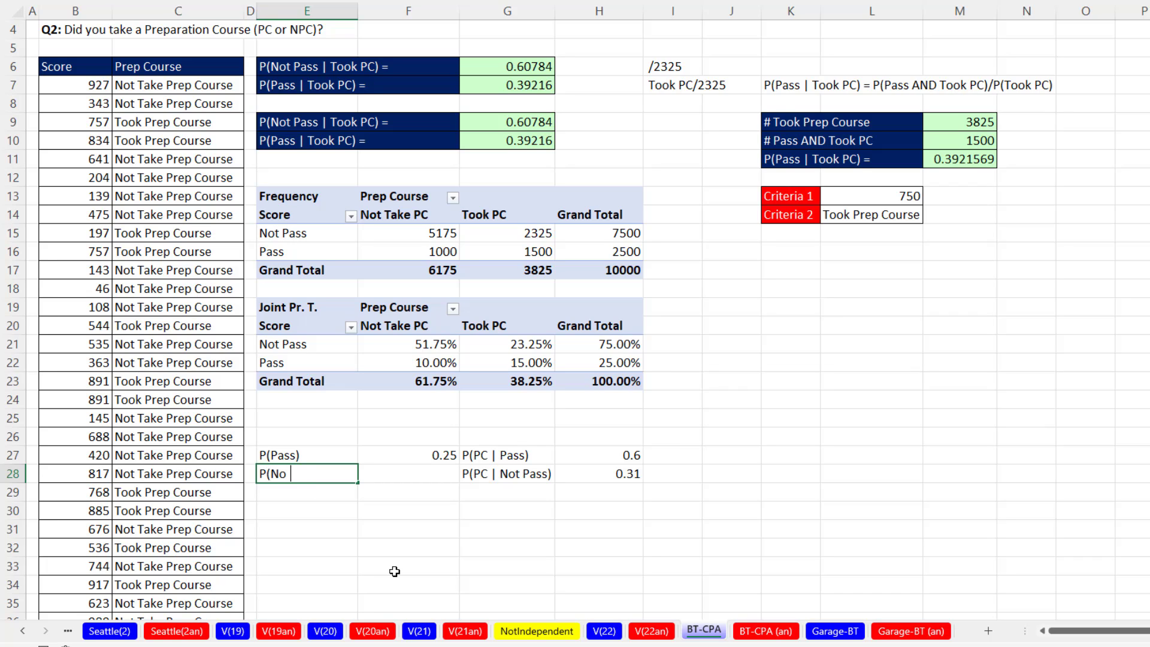
Step: Complete the label P(Not Pass) in E28 and calculate its prior probability in F28 with the complement formula =1-F27
text(ss))
key(Tab)
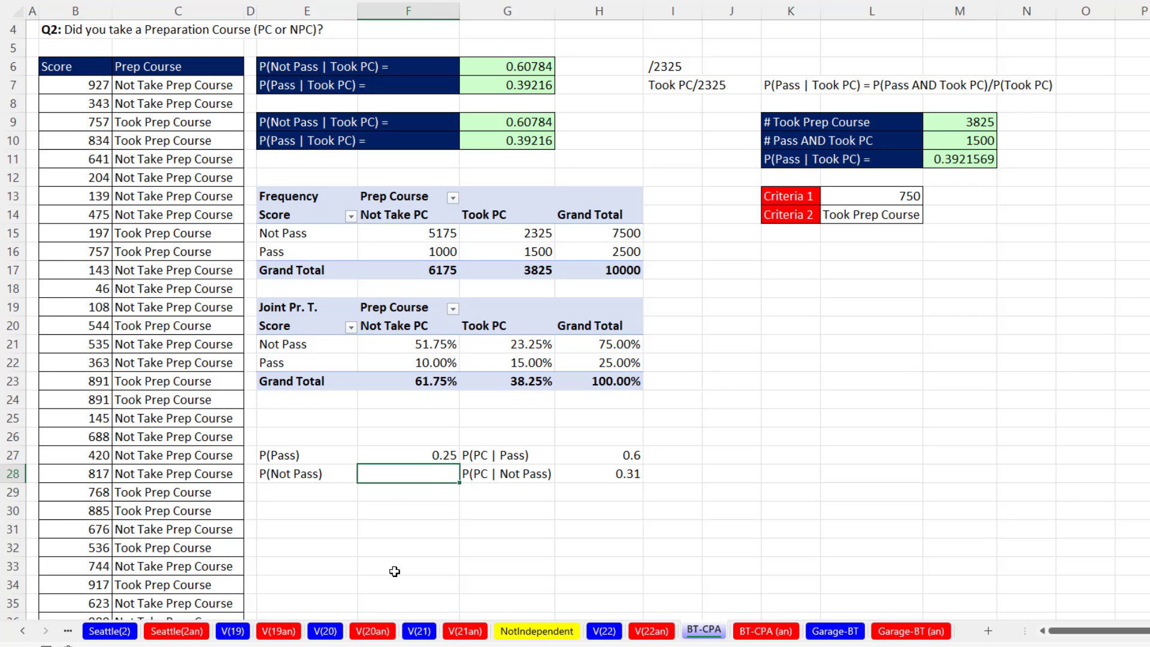
text(=1-)
key(Up)
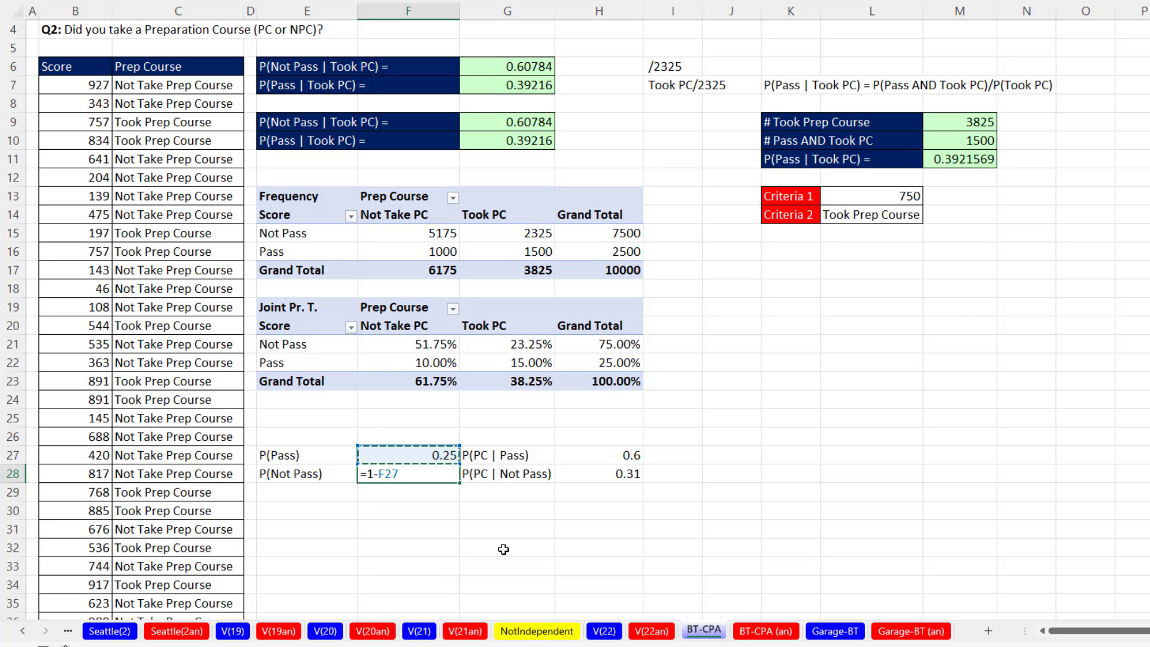
key(Return)
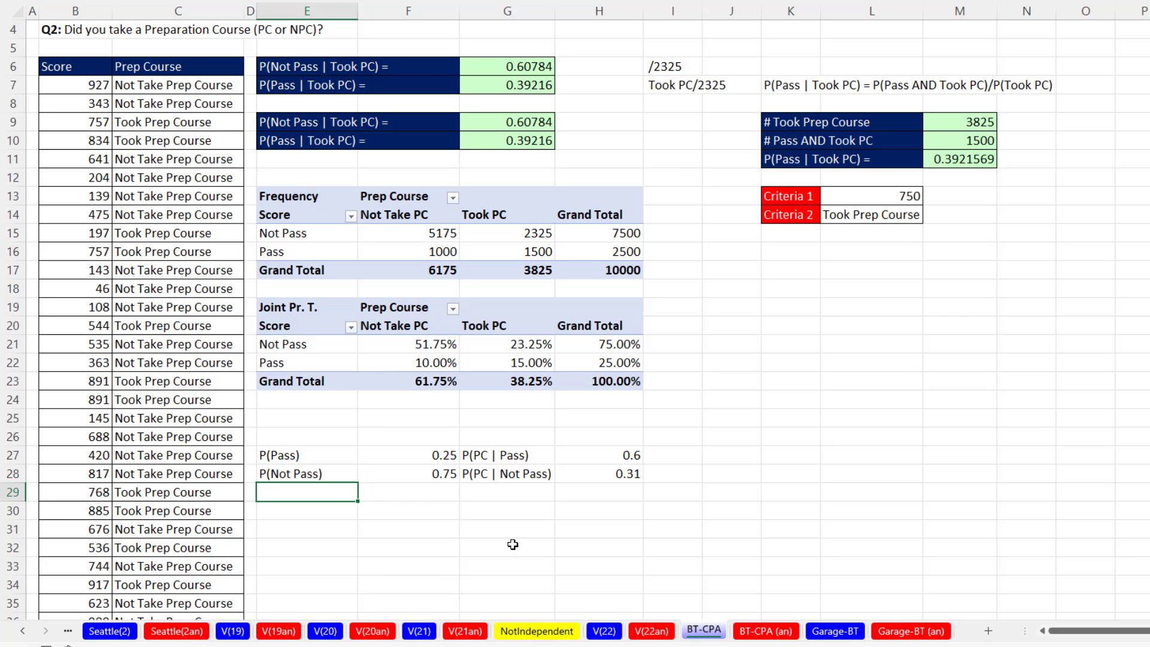
Step: Add the headings Prior (Marginal) in E26, Conditional in G26 and Joint (AND) in I26 above the probability list
click(279, 436)
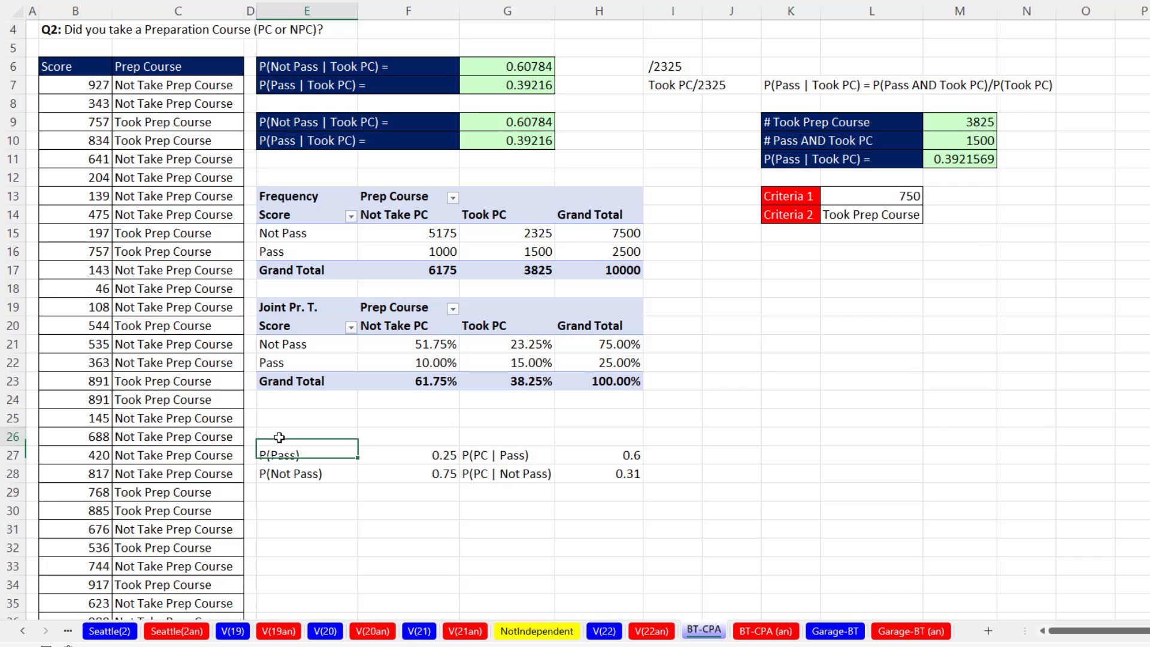
text(Prior (Marginal)
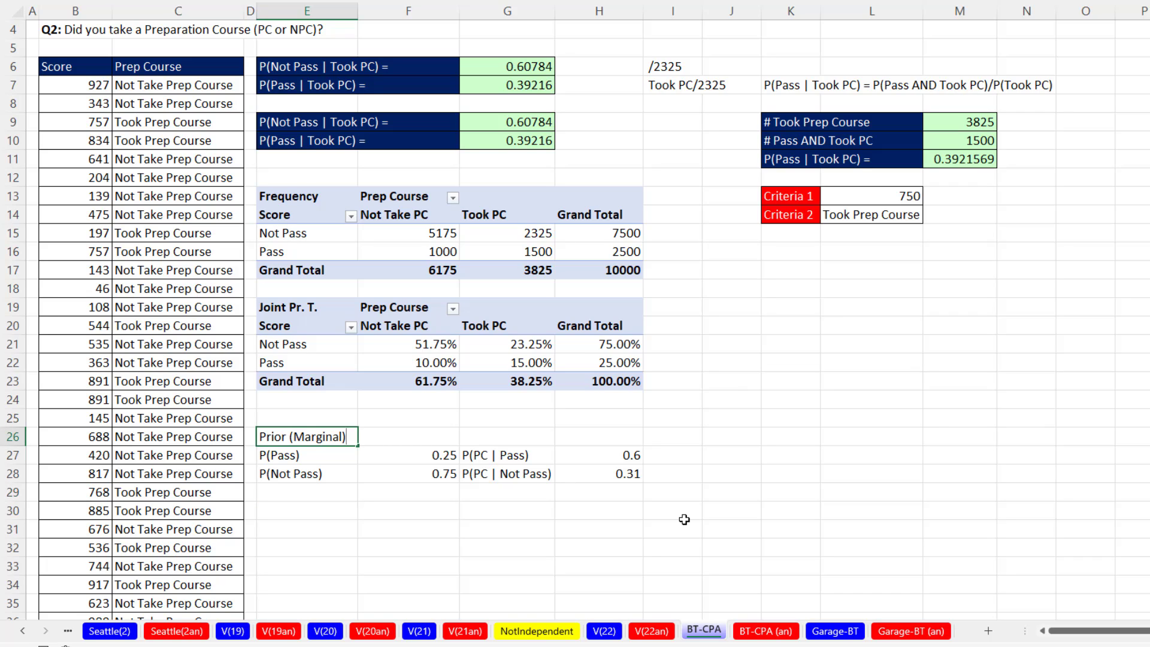
key(Tab)
key(Tab)
text(C)
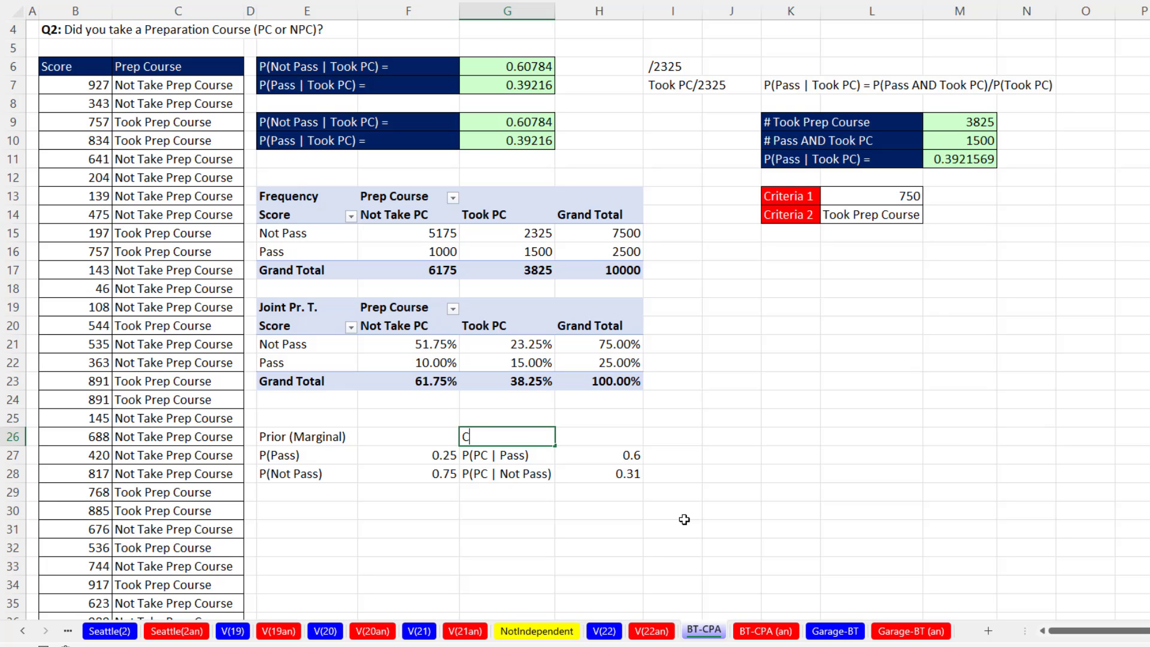
text(onditional)
key(Tab)
key(Tab)
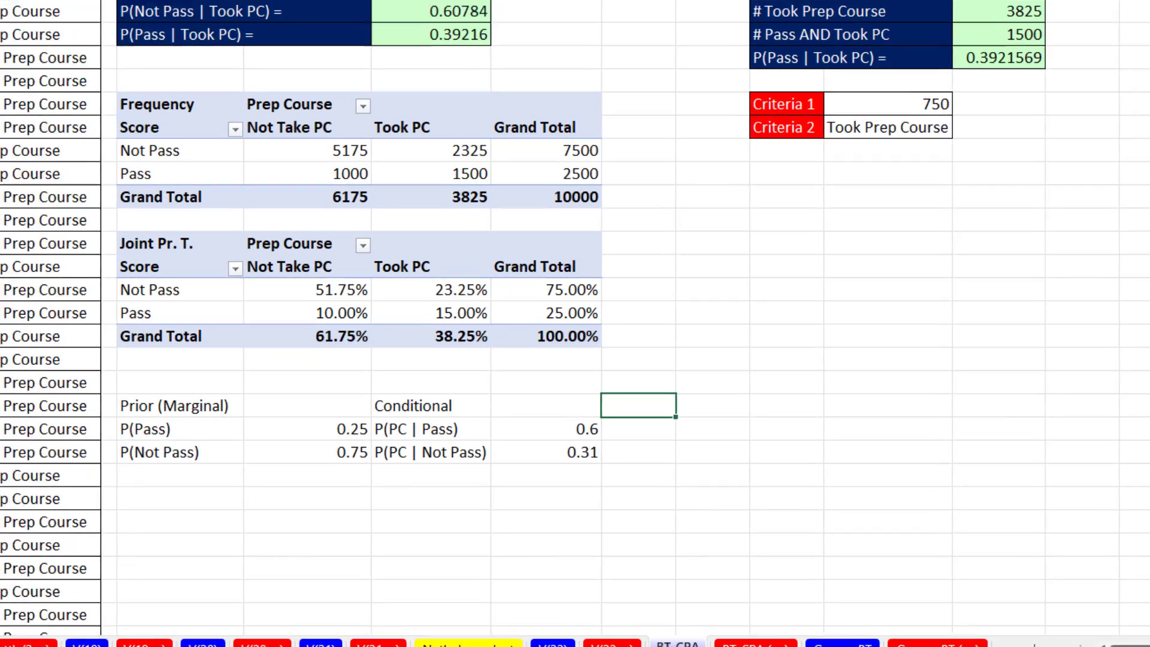
text(Joint )
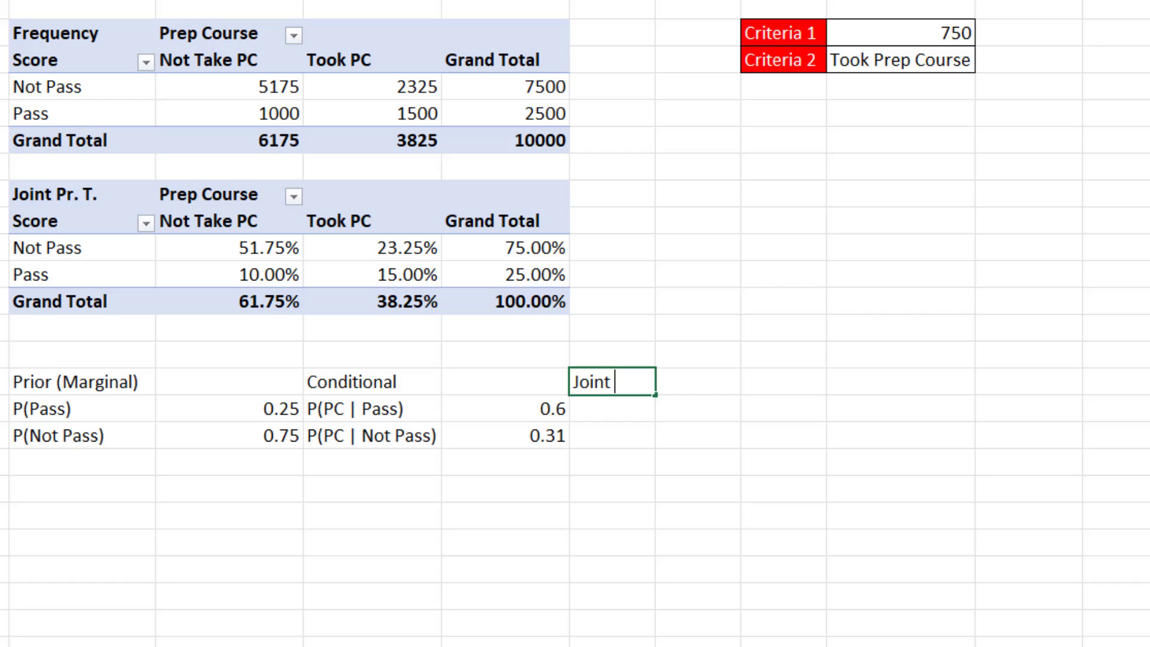
text((AND)
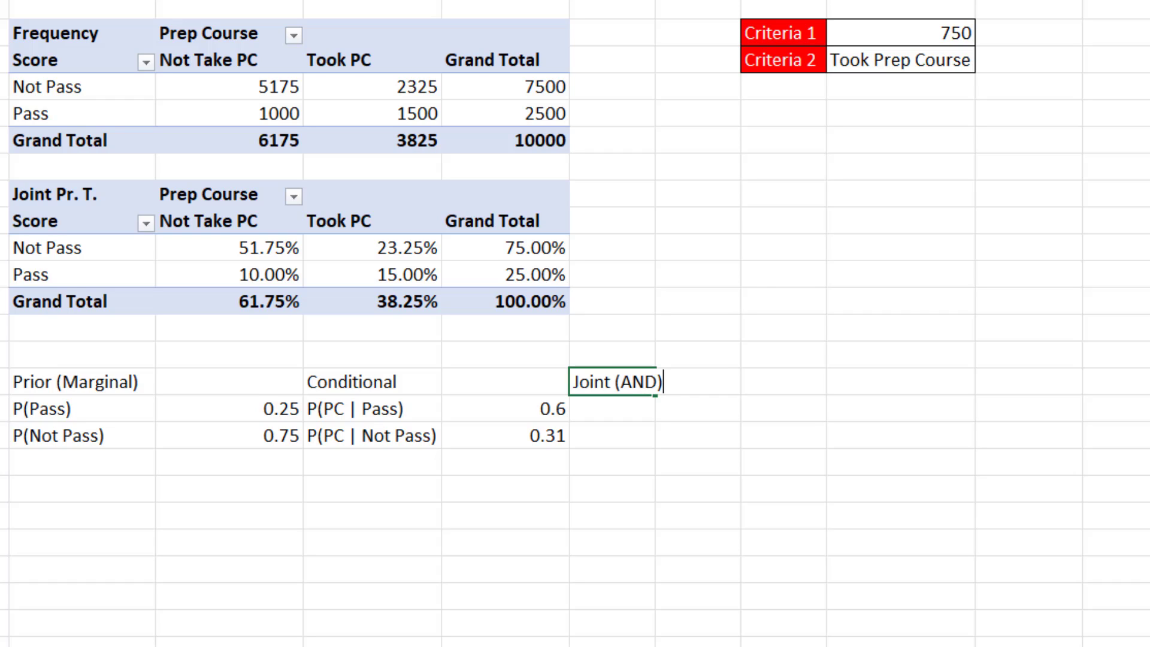
key(Return)
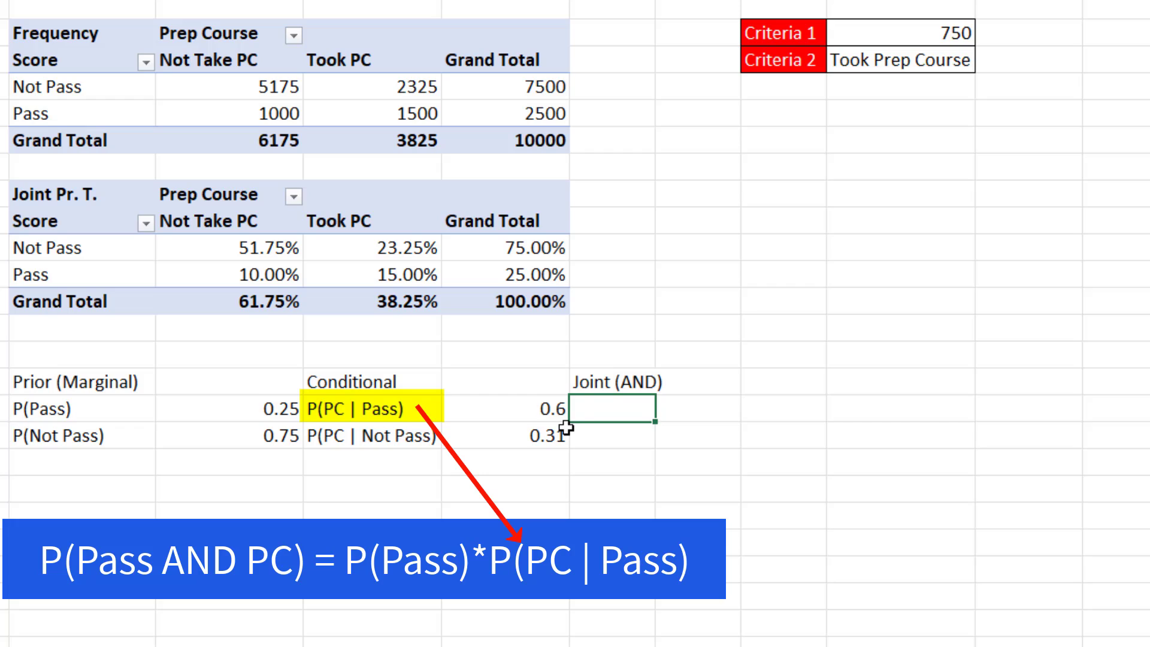
Step: Label the joint probabilities P(Pass AND PC) in I27 and P(Not Pass AND PC) in I28
text(P()
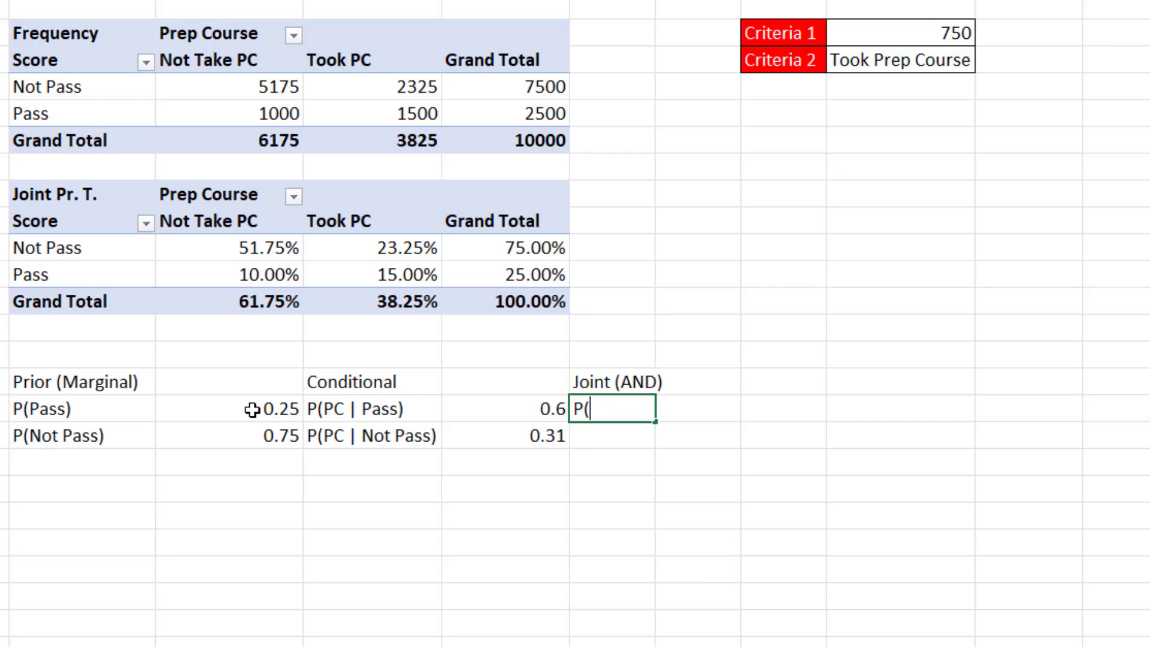
text(Pass AND )
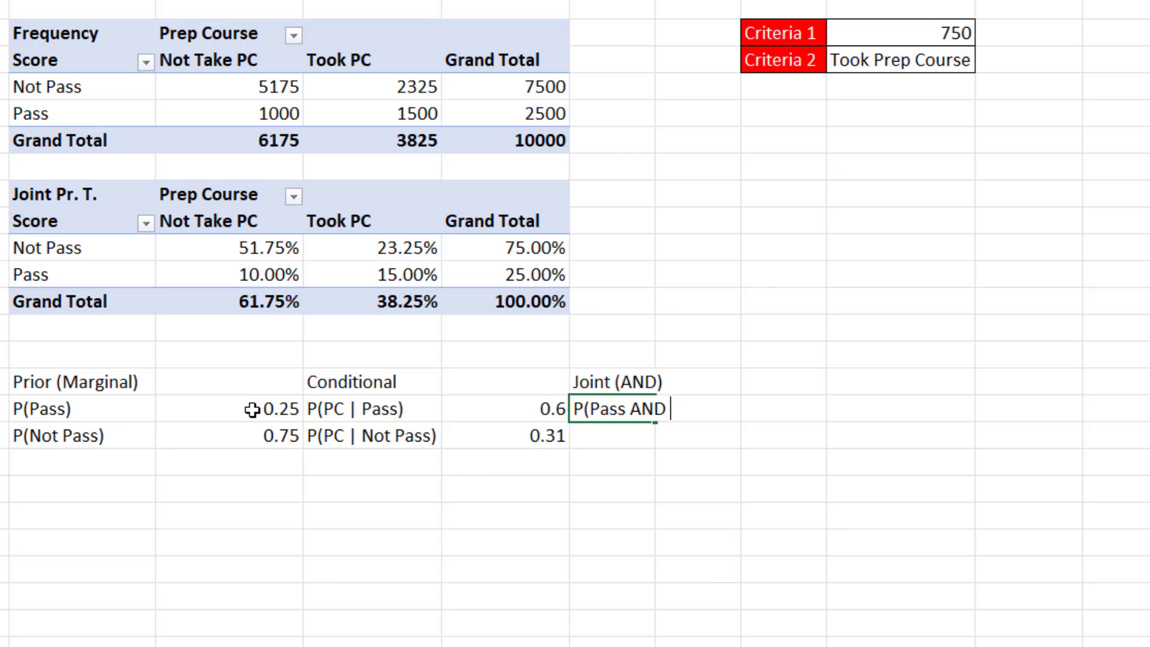
text(PC)
key(Return)
text(P()
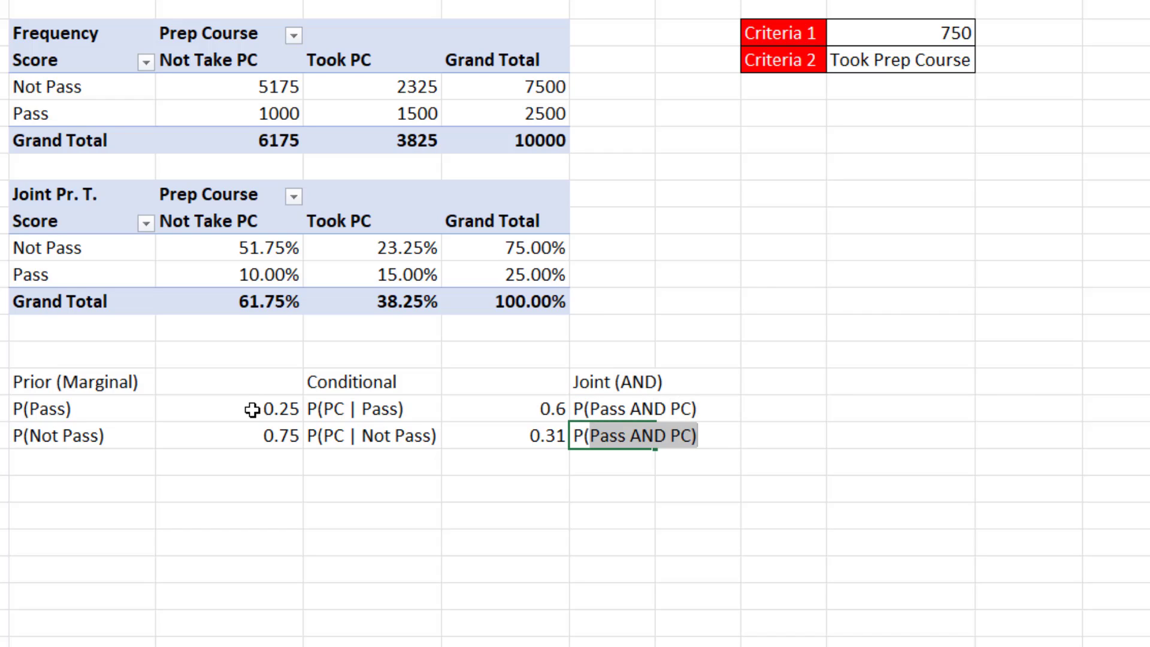
text(Not Pass AN)
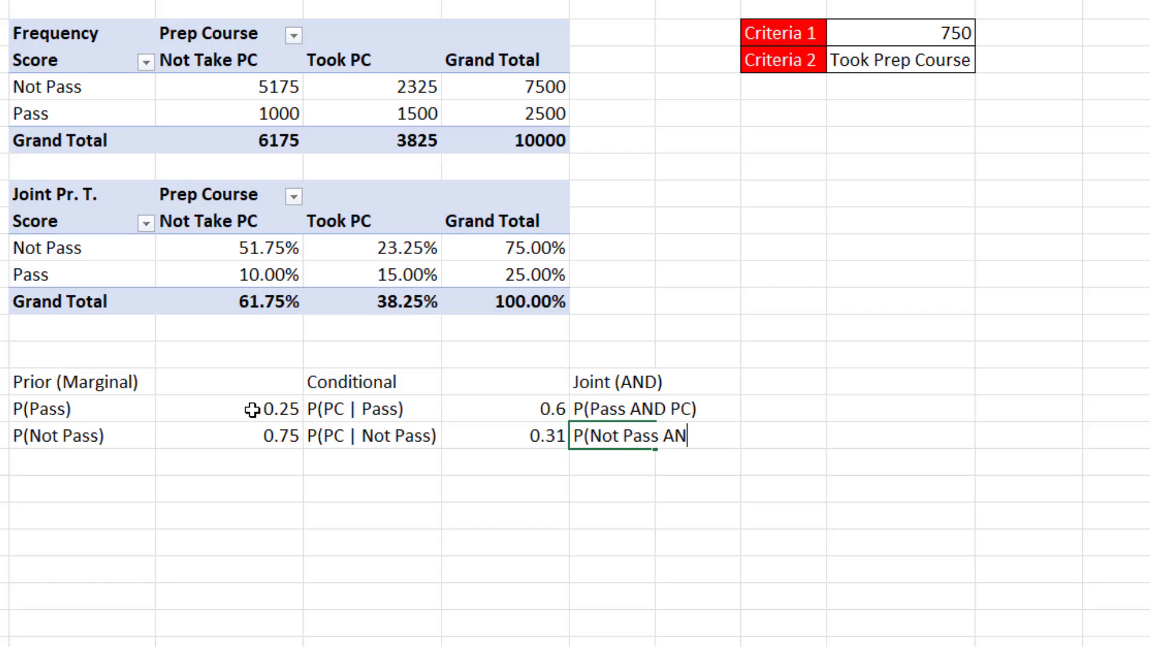
text(D PC))
key(ctrl+Return)
Step: Calculate P(Pass AND PC) in K27 as the prior times the conditional probability with the formula =F27*H27
click(756, 400)
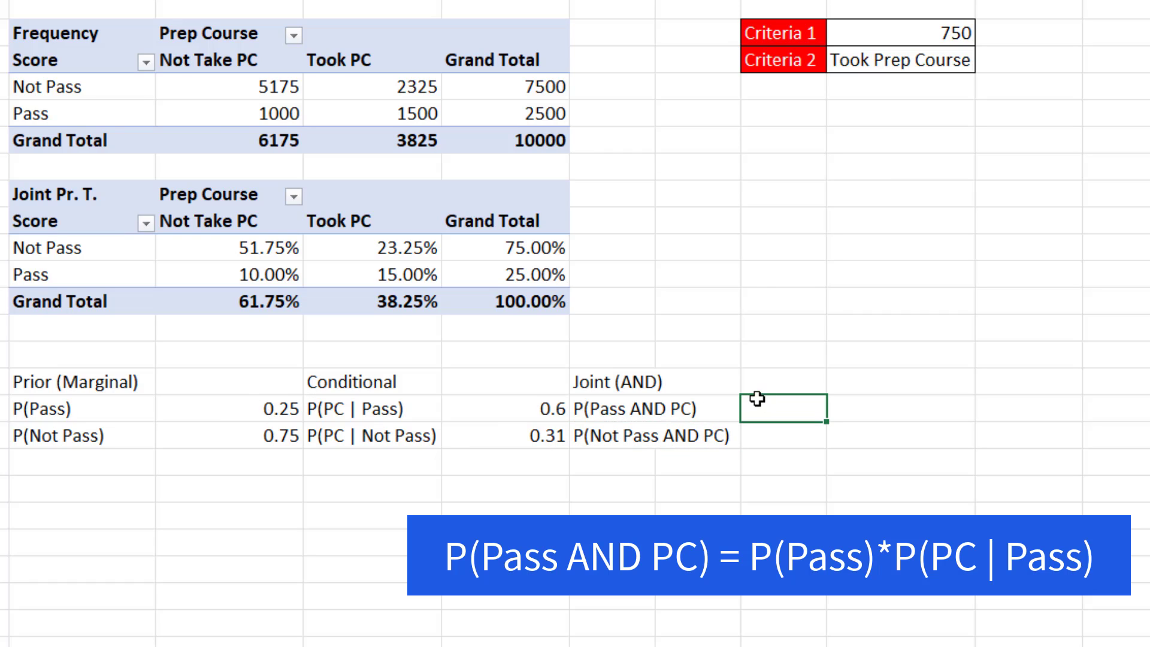
text(=)
click(236, 411)
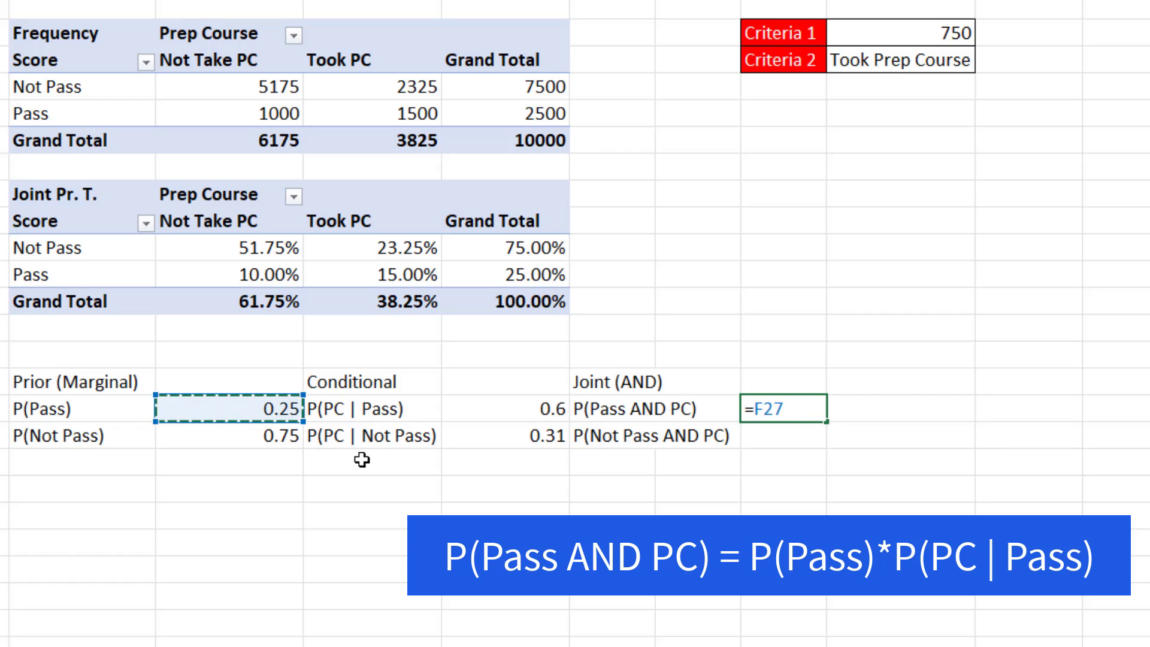
text(*)
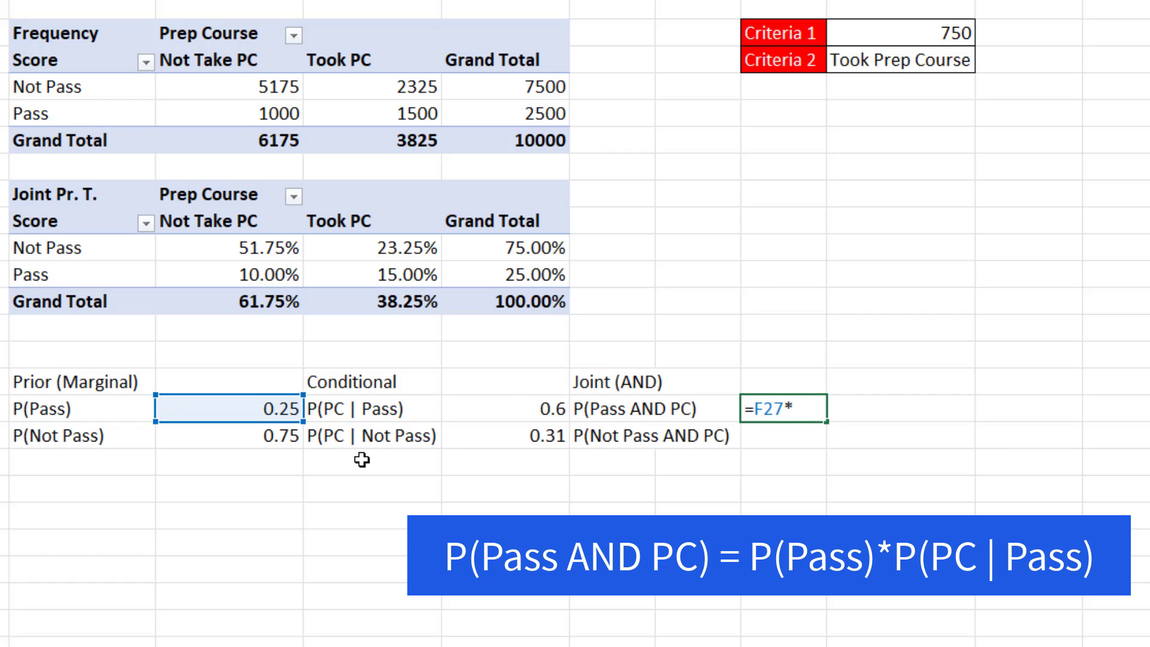
click(533, 417)
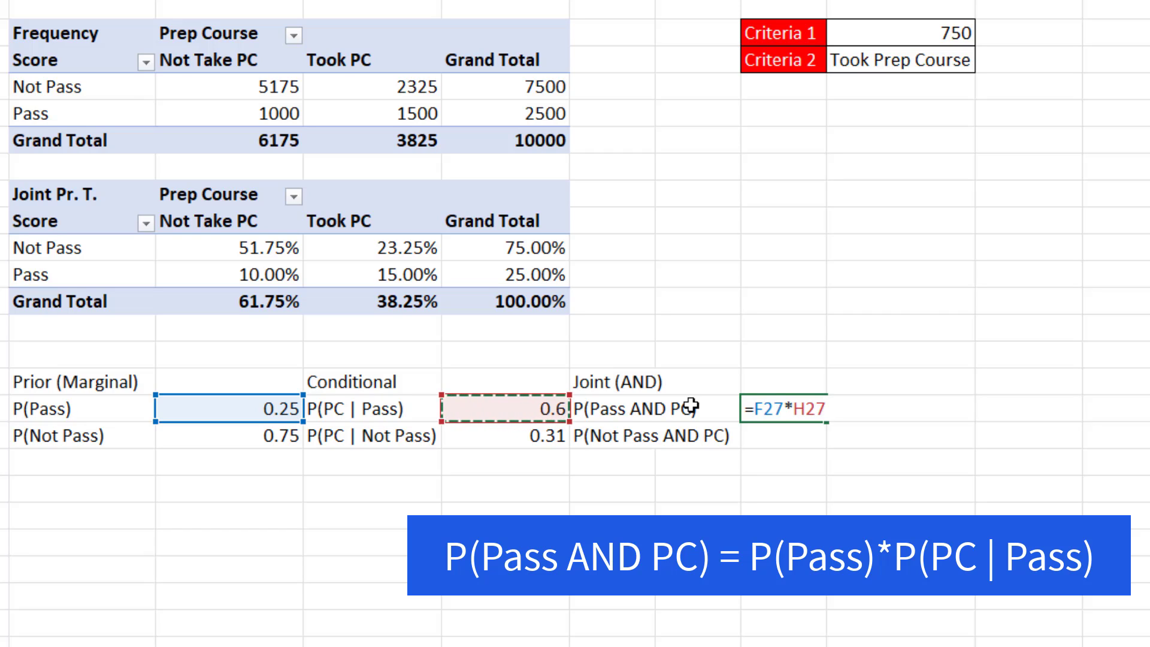
key(Return)
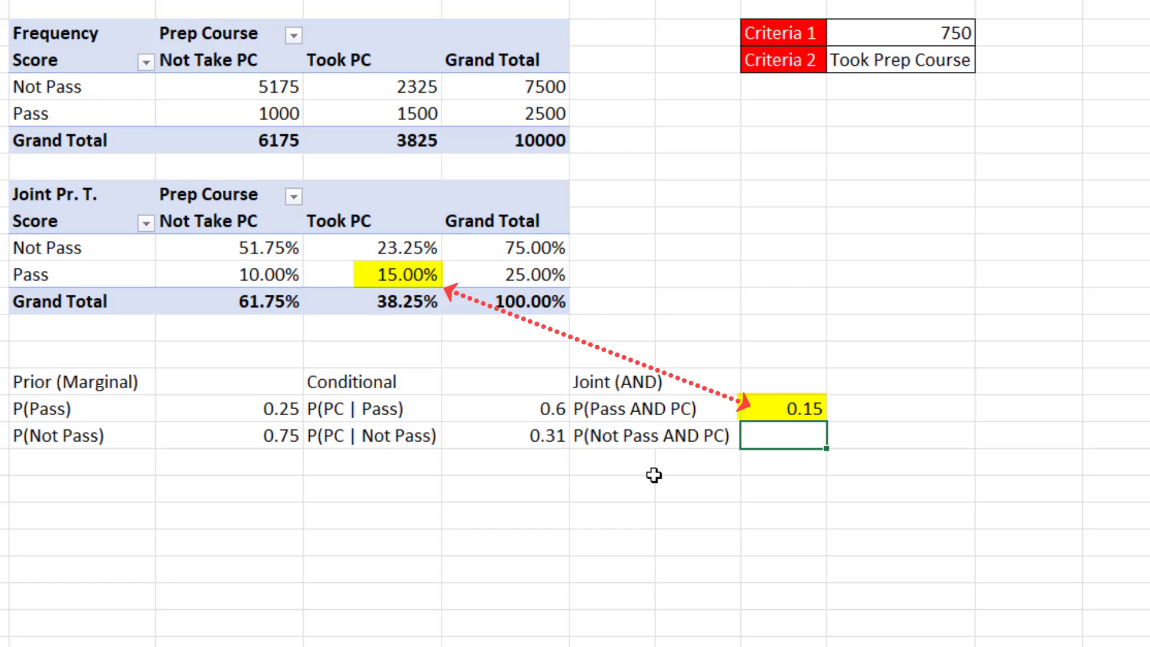
Step: Calculate P(Not Pass AND PC) in K28 as the prior times the conditional probability with the formula =F28*H28
text(=)
click(180, 435)
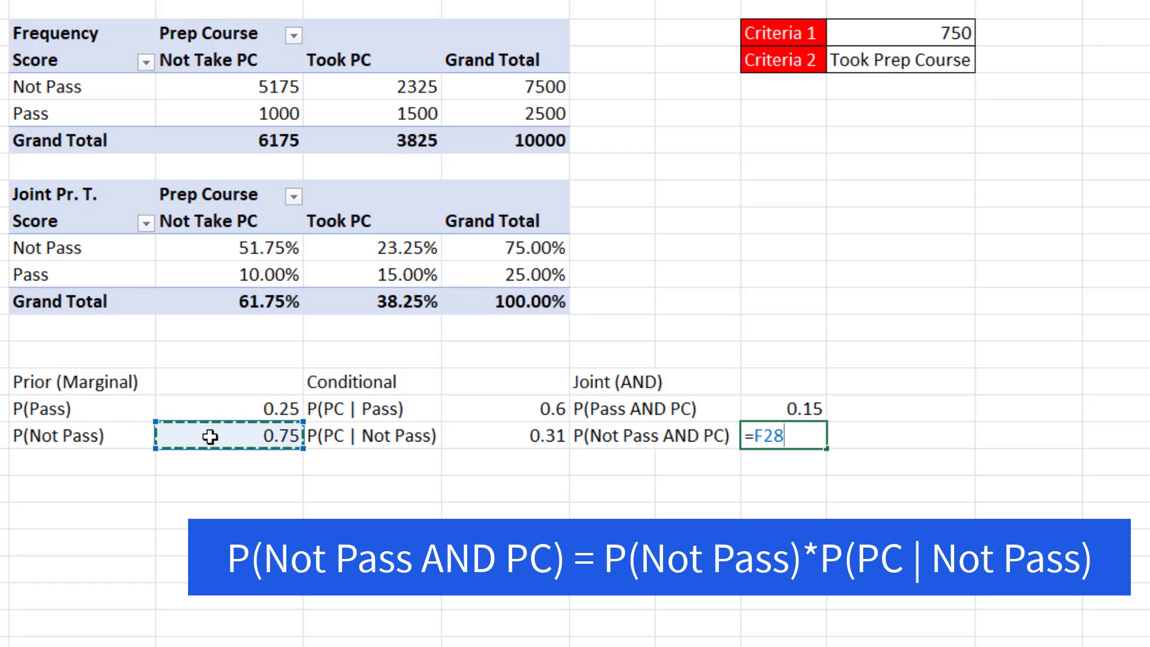
text(*)
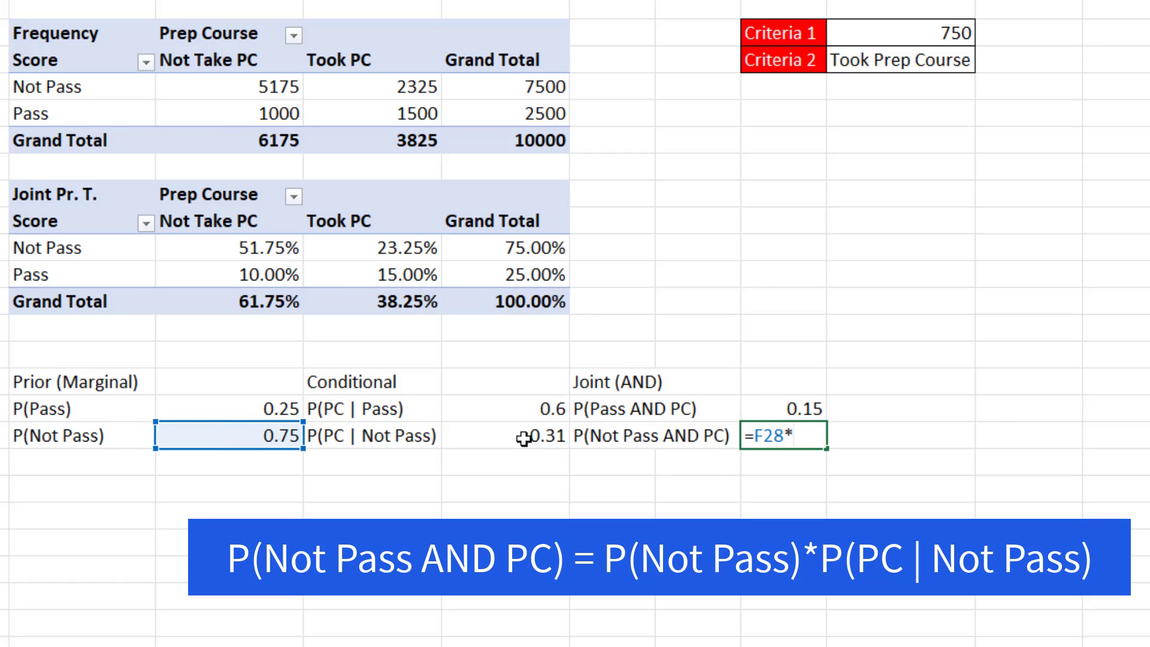
click(501, 436)
key(Return)
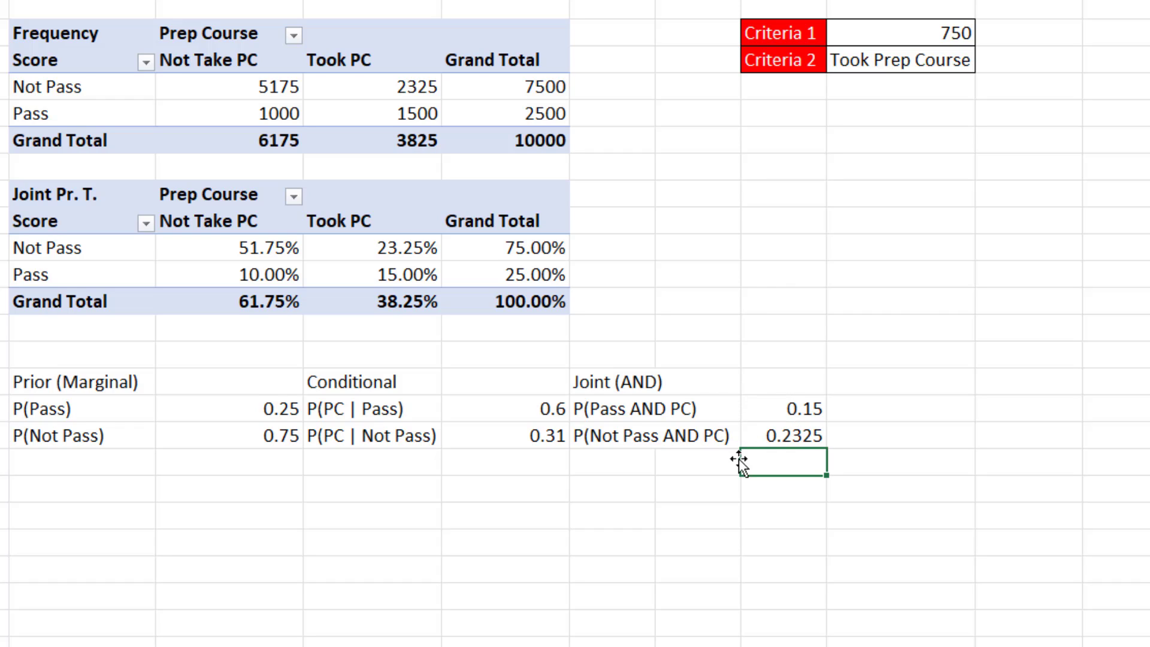
Step: Label J29 as P(PC) and total the two joint probabilities K27:K28 in K29 with AutoSum
click(713, 474)
text(P)
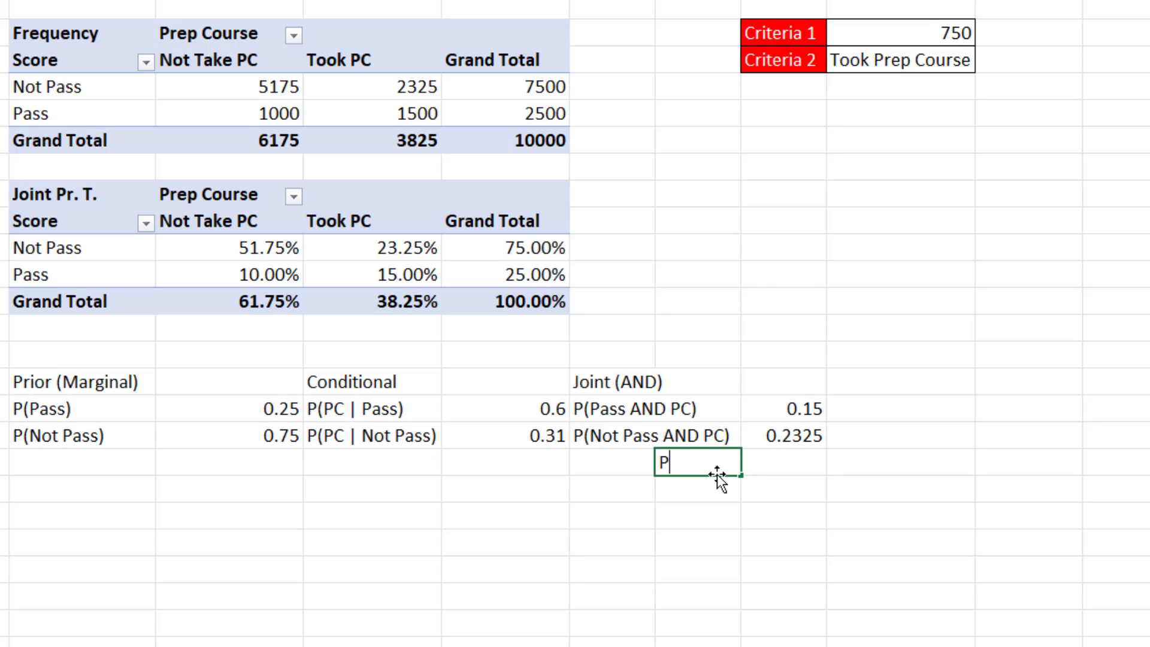
text((PC))
key(Tab)
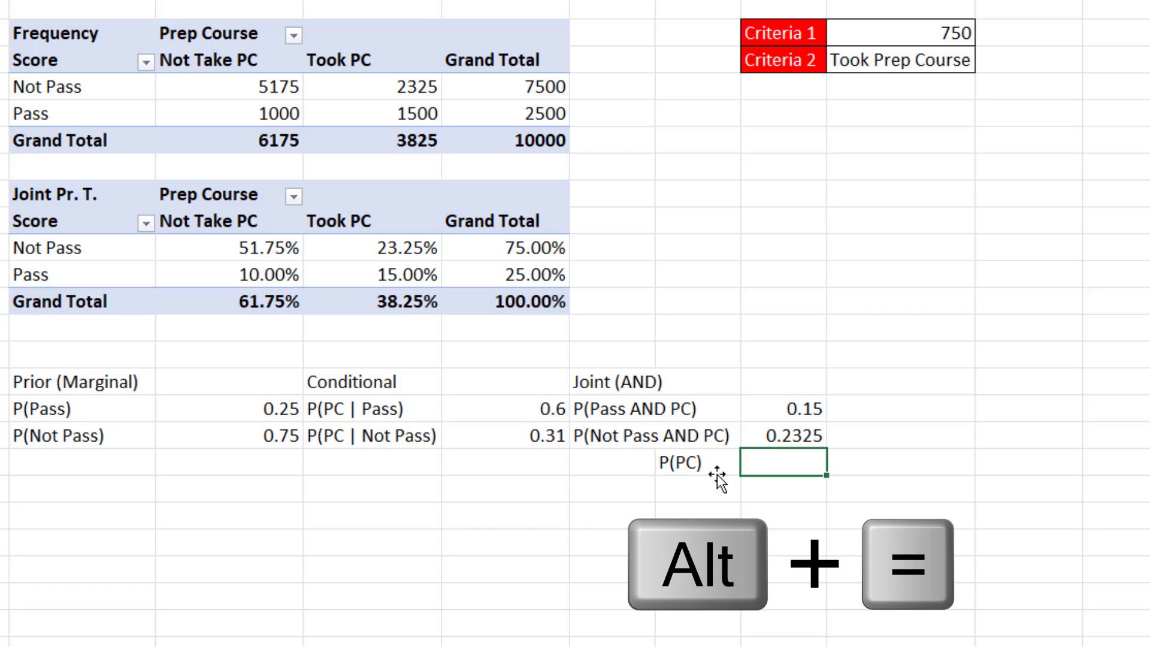
key(alt+equal)
key(Return)
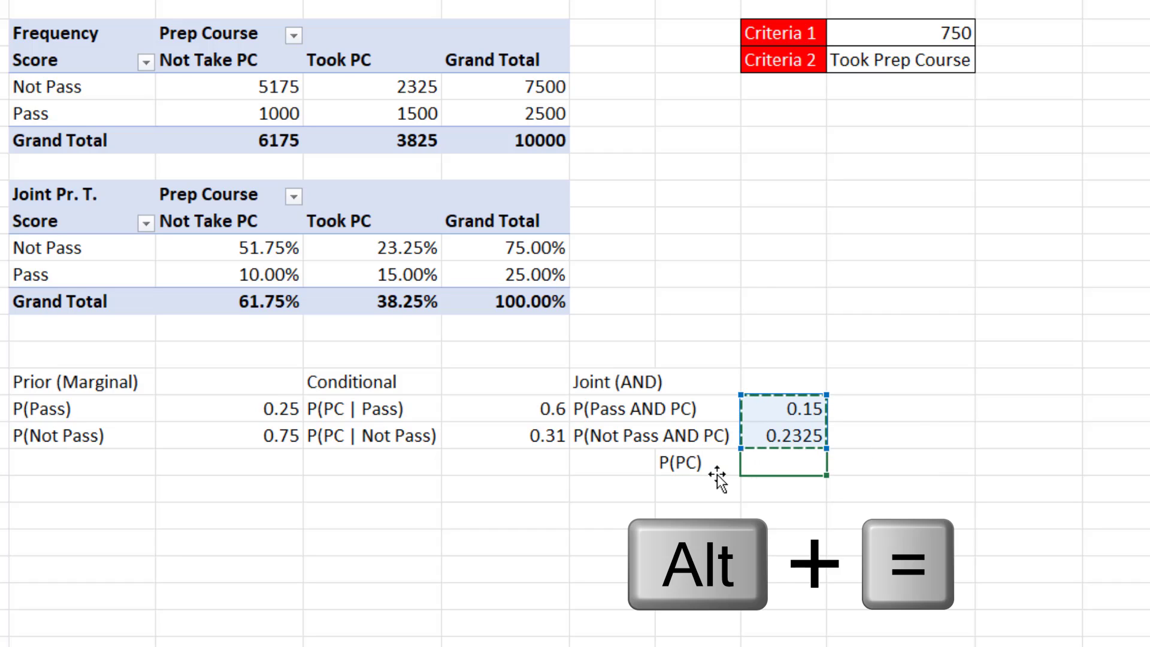
Step: Add the header Posterior (Conditional) in L26 and the label P(Pass | PC) in L27 beneath it
key(Up)
key(Up)
key(Up)
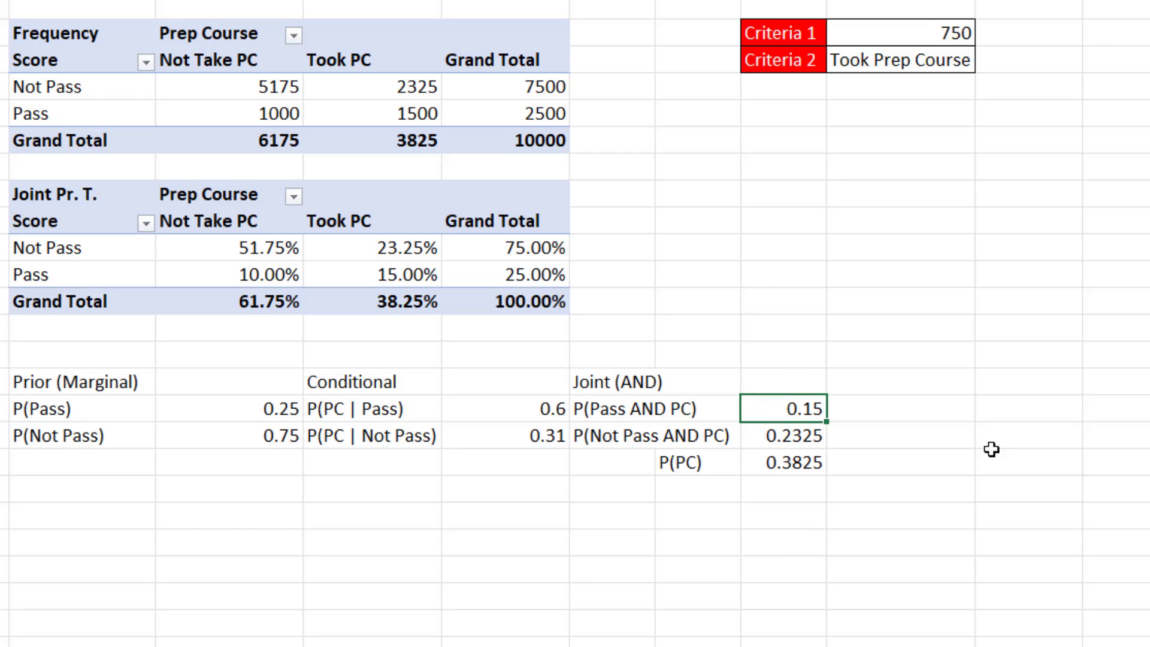
click(905, 382)
text(Posterior)
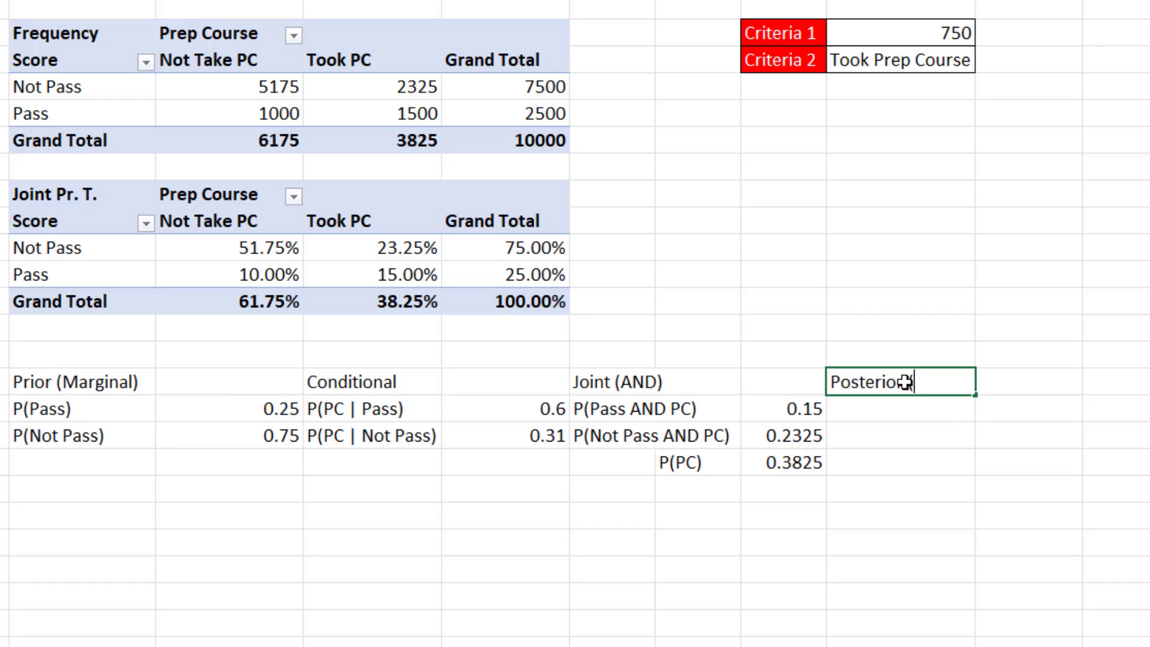
text( (Cond)
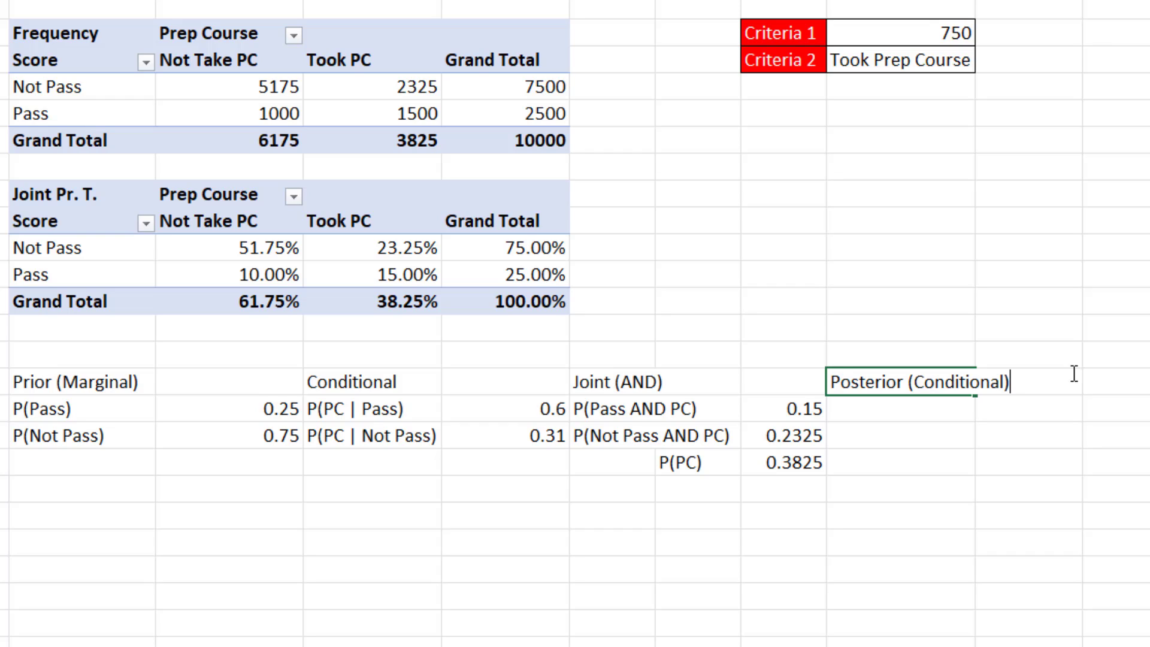
text(itional))
key(Return)
text(P)
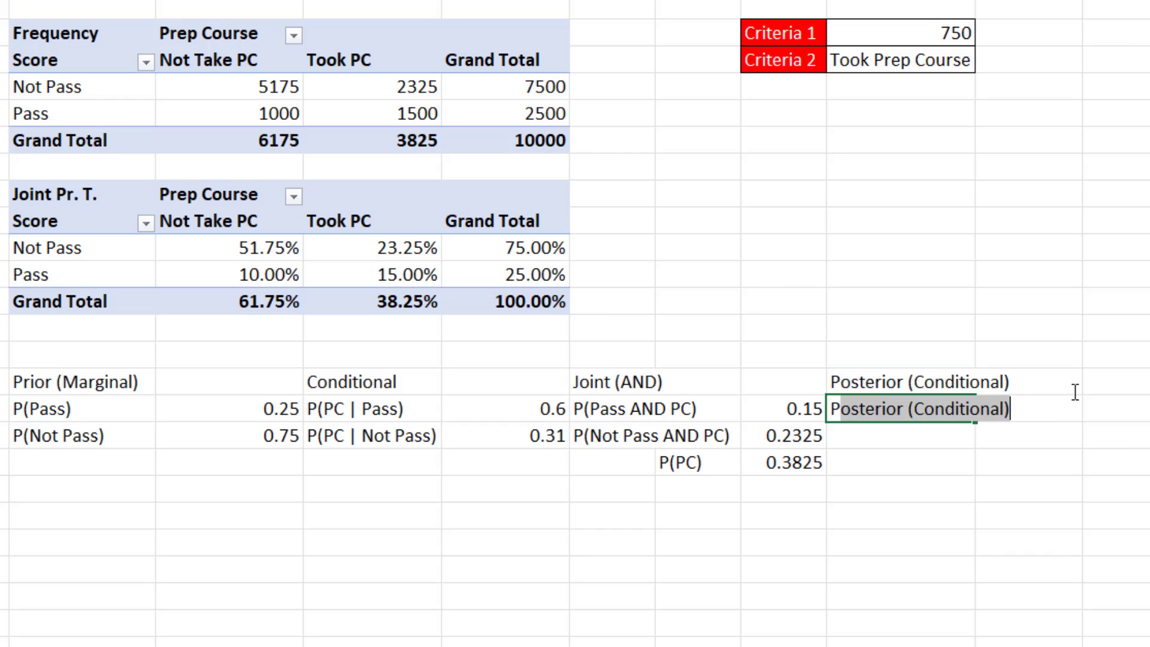
text((Pass | P)
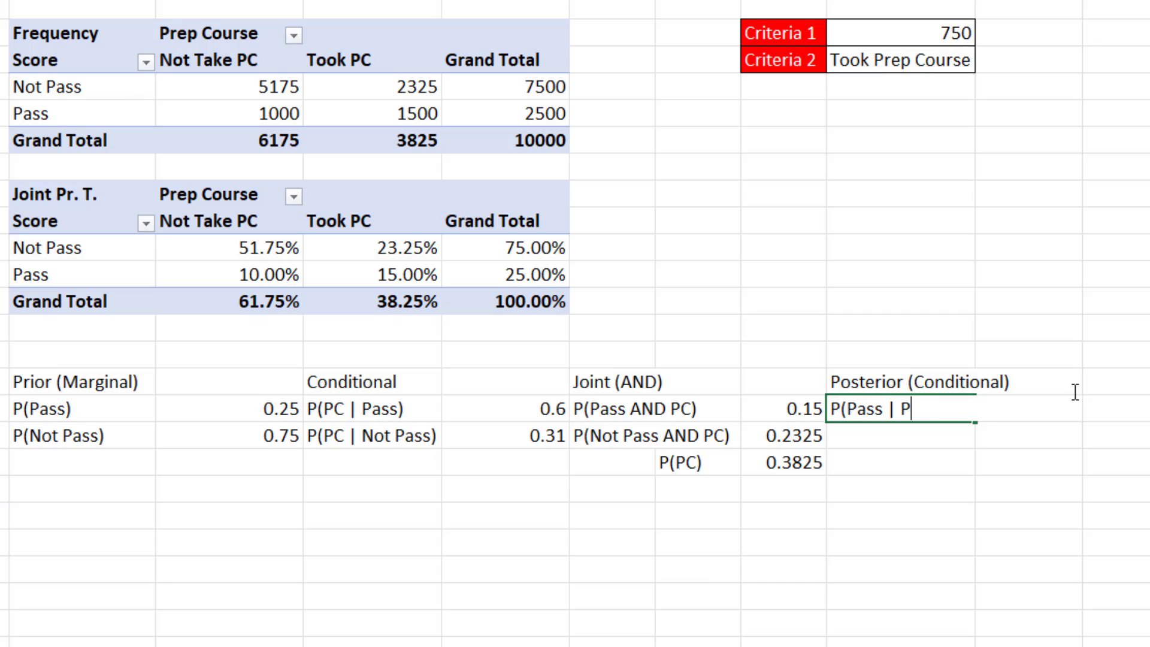
text(C))
Step: Calculate P(Pass | PC) in M27 as the joint probability divided by P(PC) with the formula =K27/K29
click(1072, 405)
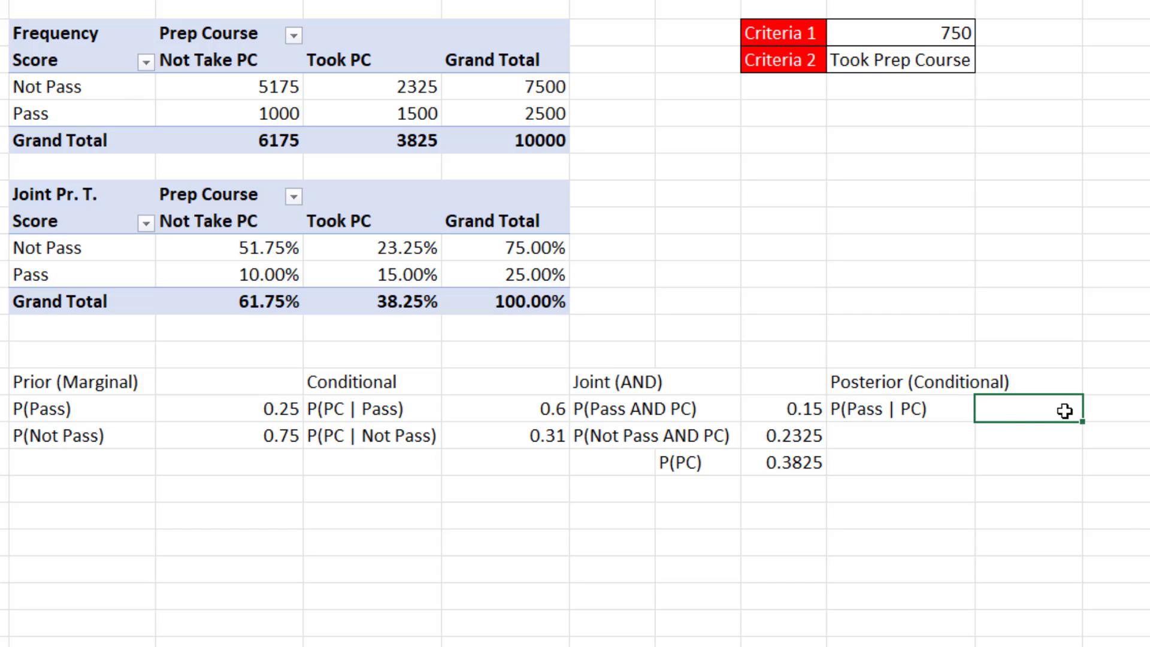
text(=)
click(792, 409)
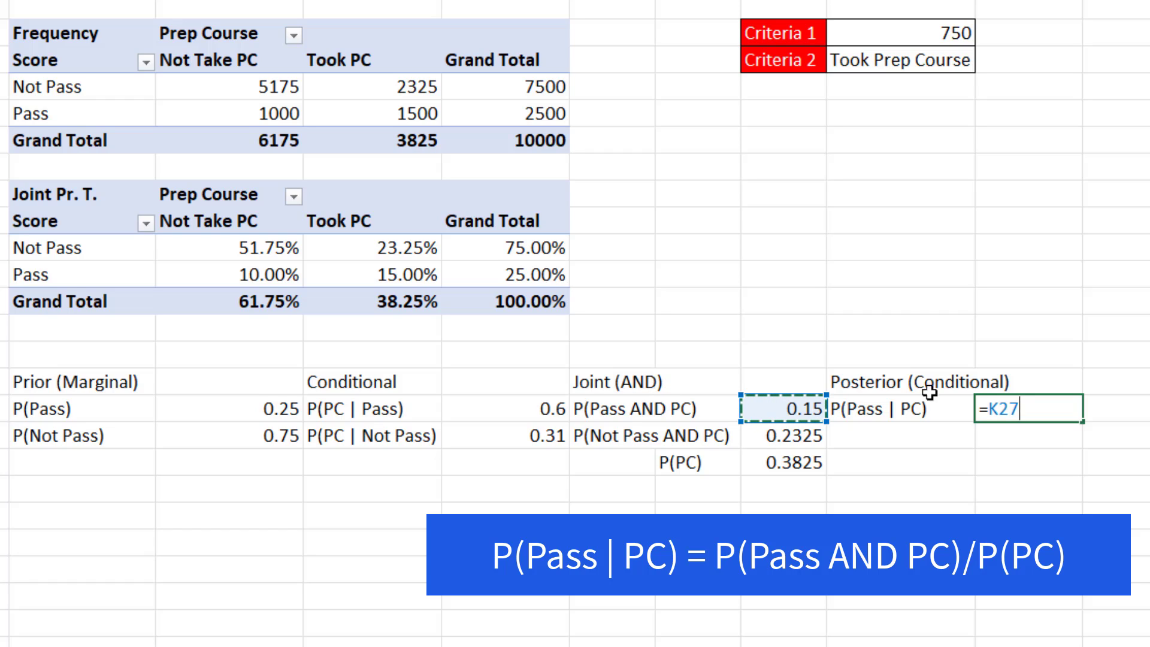
text(/)
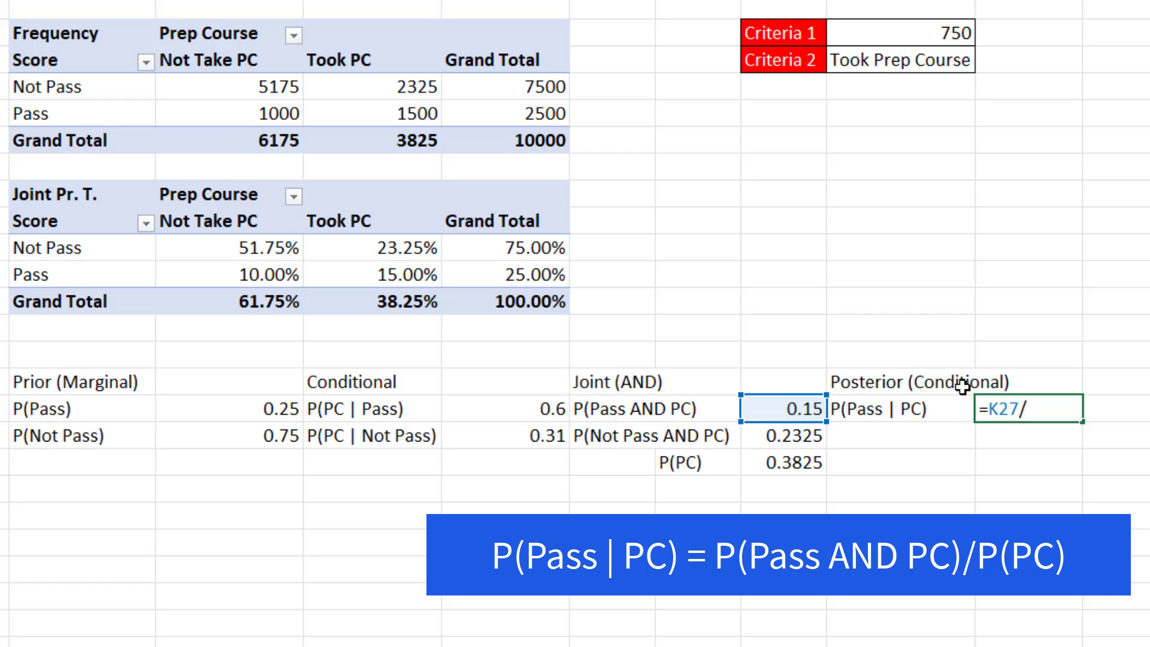
click(785, 463)
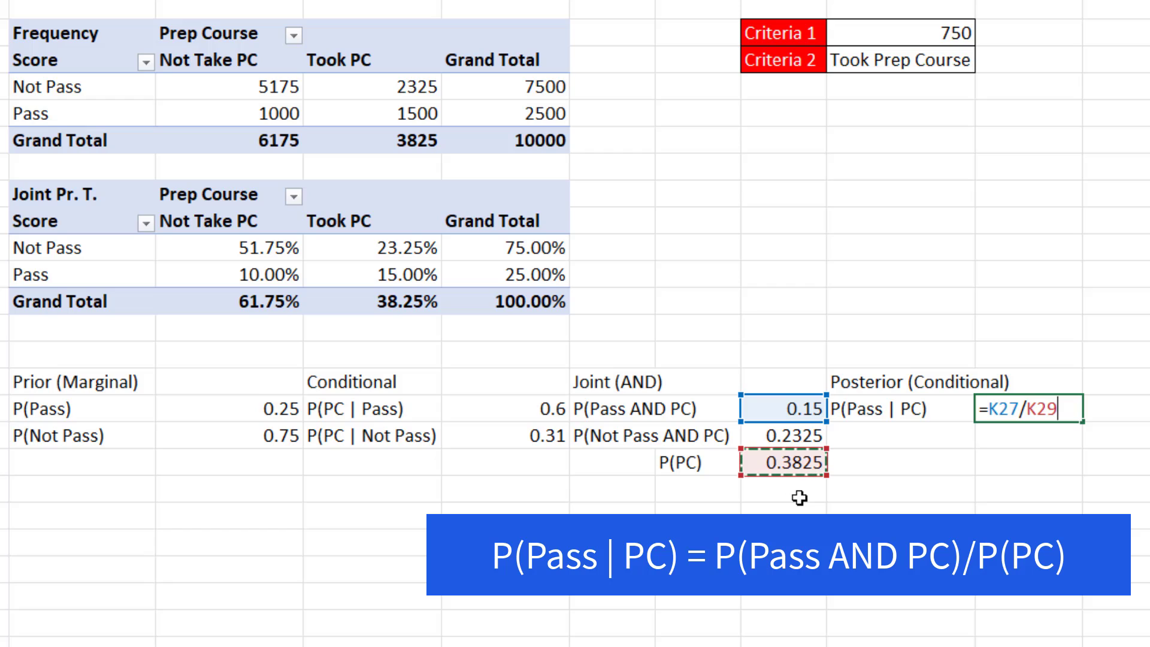
key(Return)
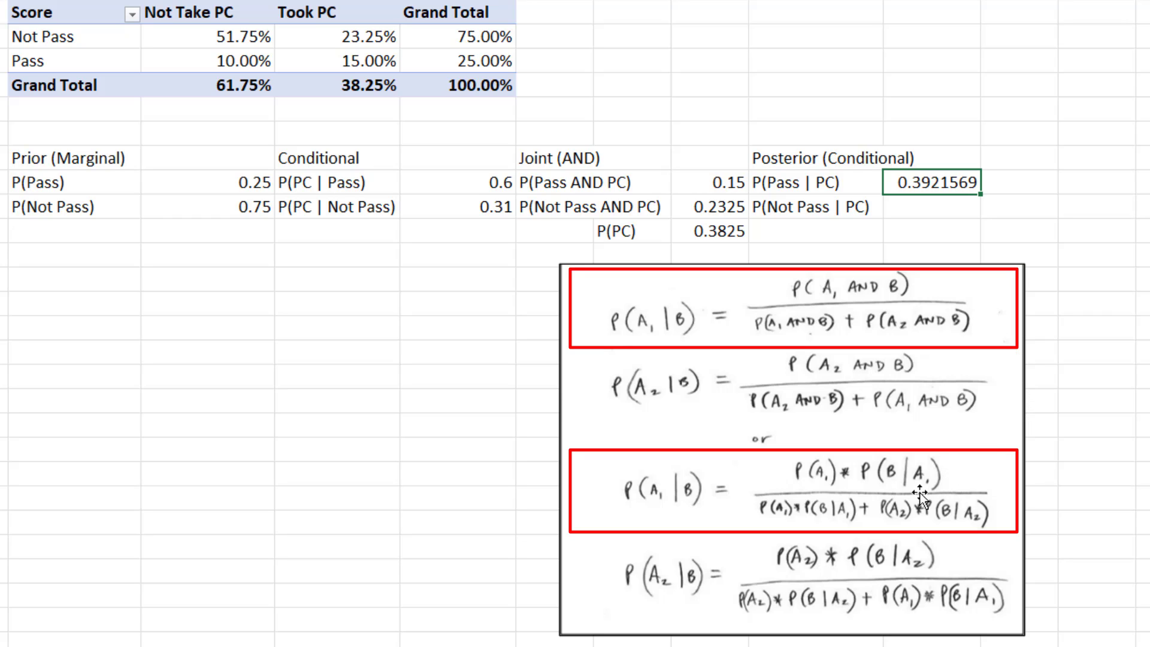
Step: Examine the formulas behind P(Pass | PC), both joint probabilities and P(PC) to match them with the parts of Bayes' Theorem
double_click(931, 180)
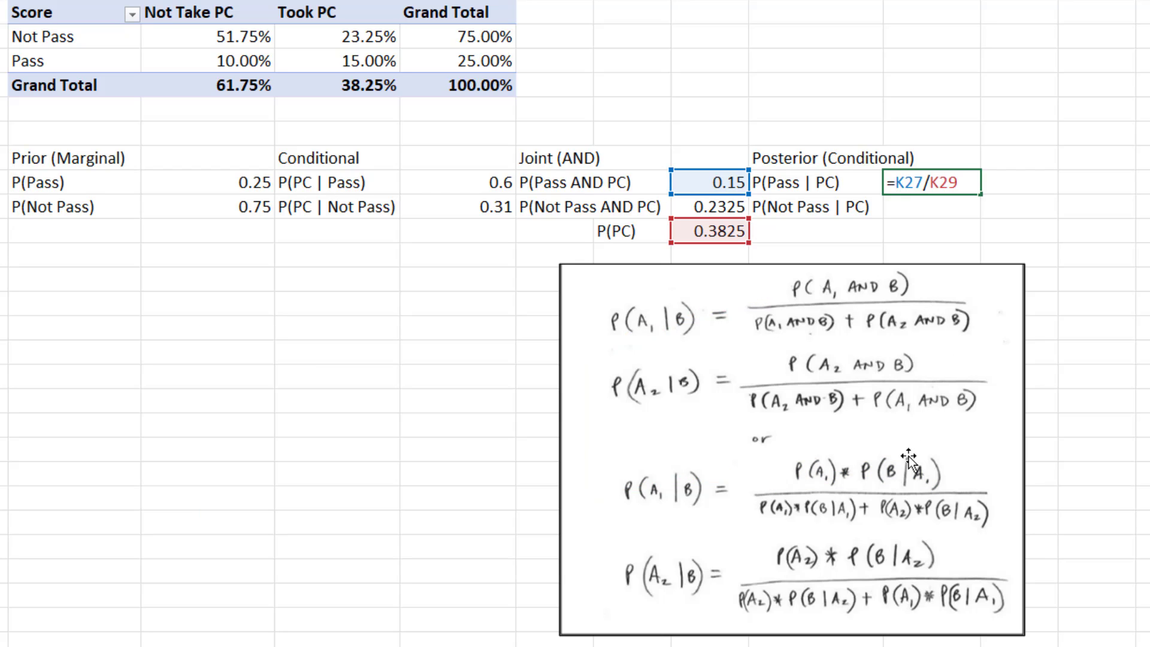
key(ctrl+Return)
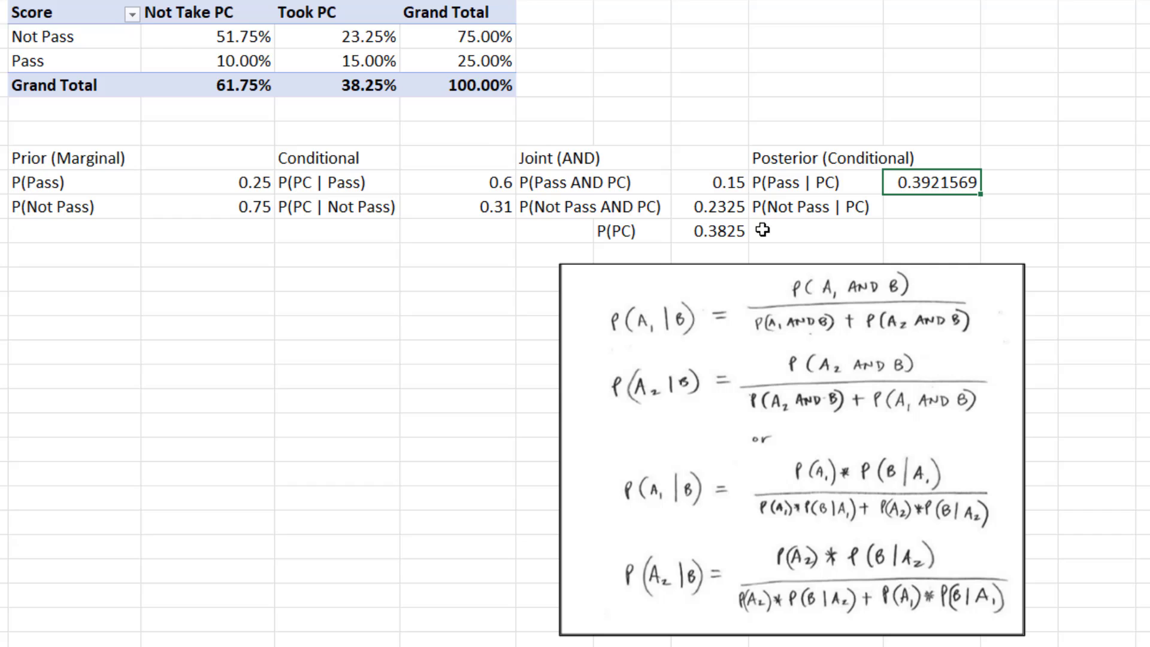
double_click(928, 185)
key(Escape)
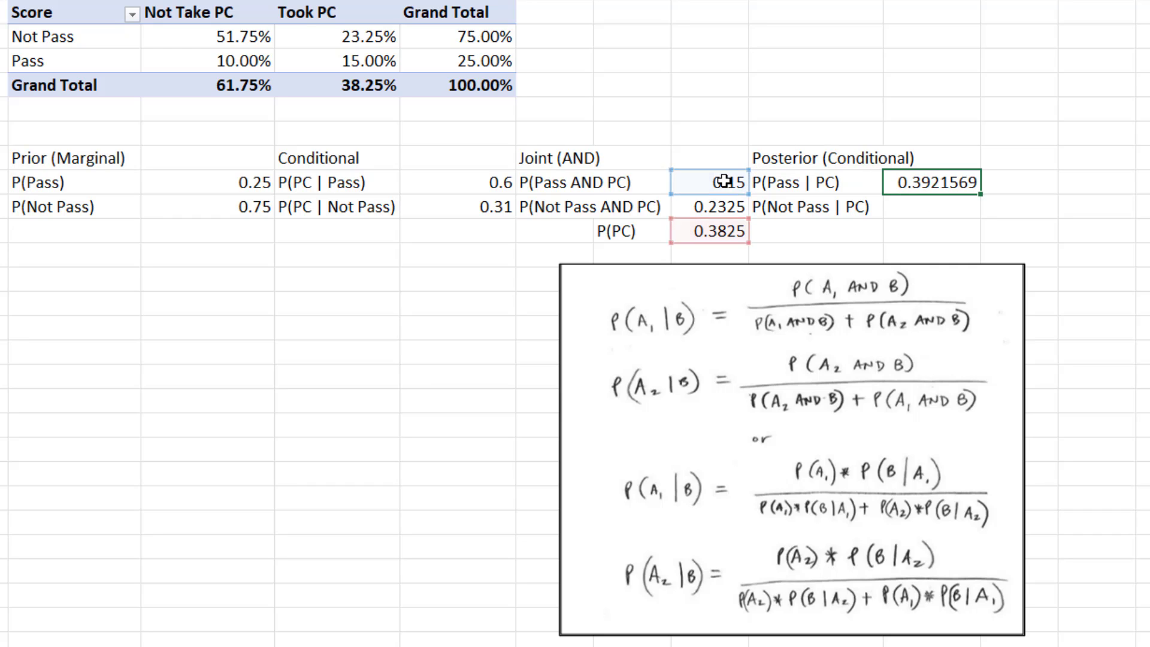
double_click(724, 181)
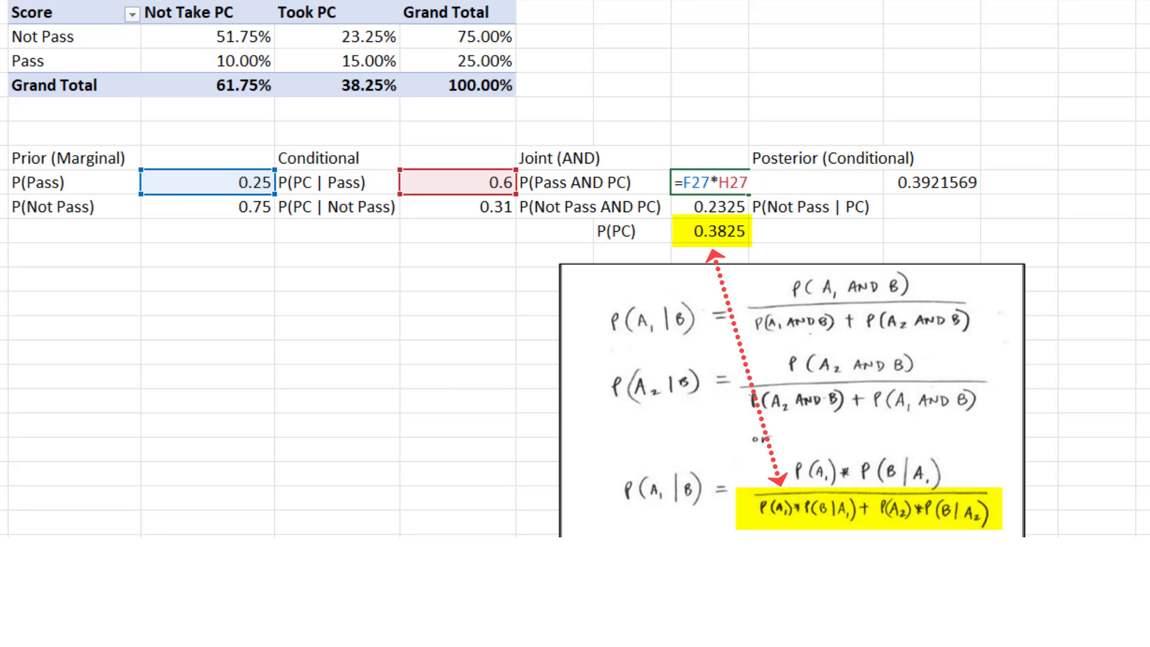
click(727, 232)
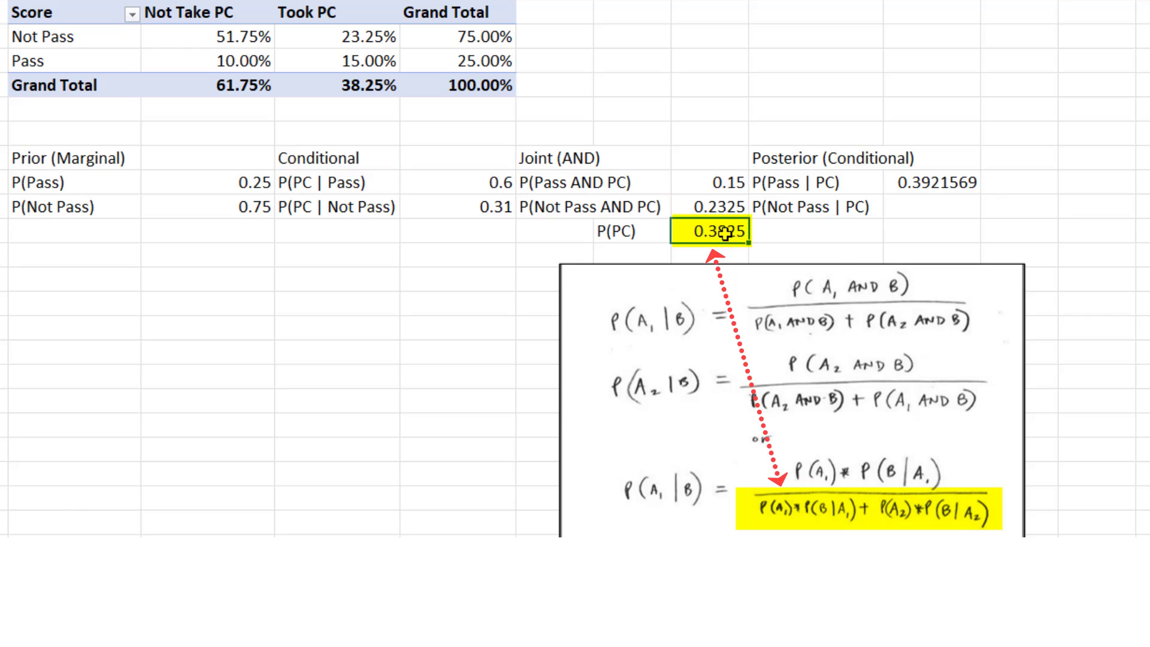
double_click(677, 234)
key(Escape)
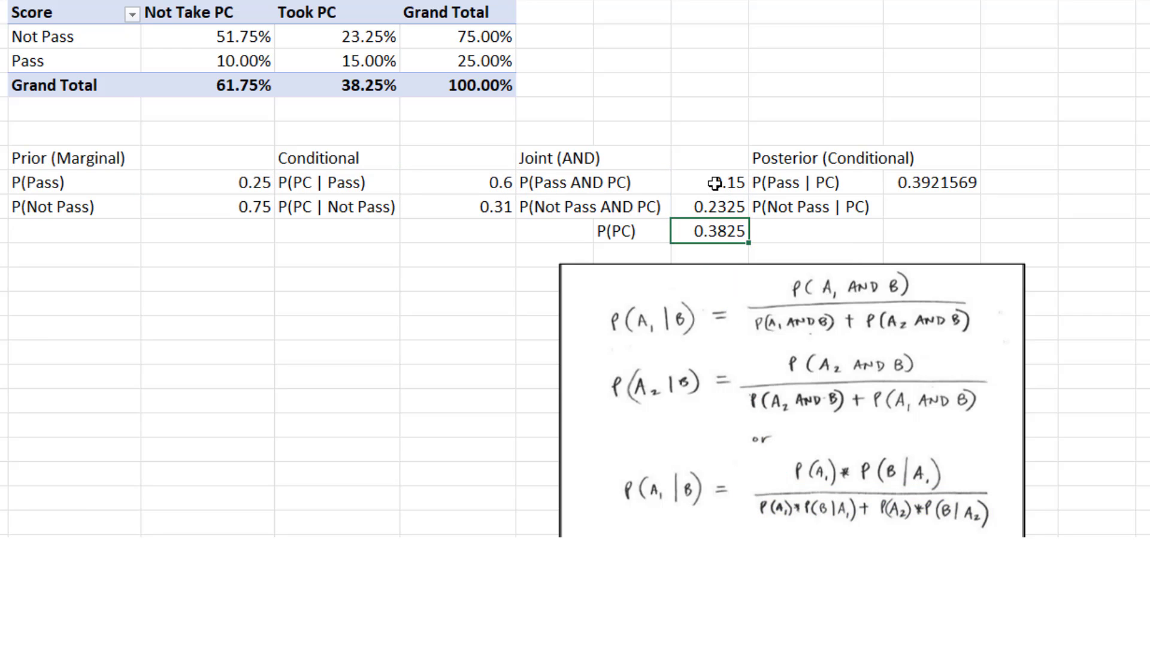
double_click(716, 183)
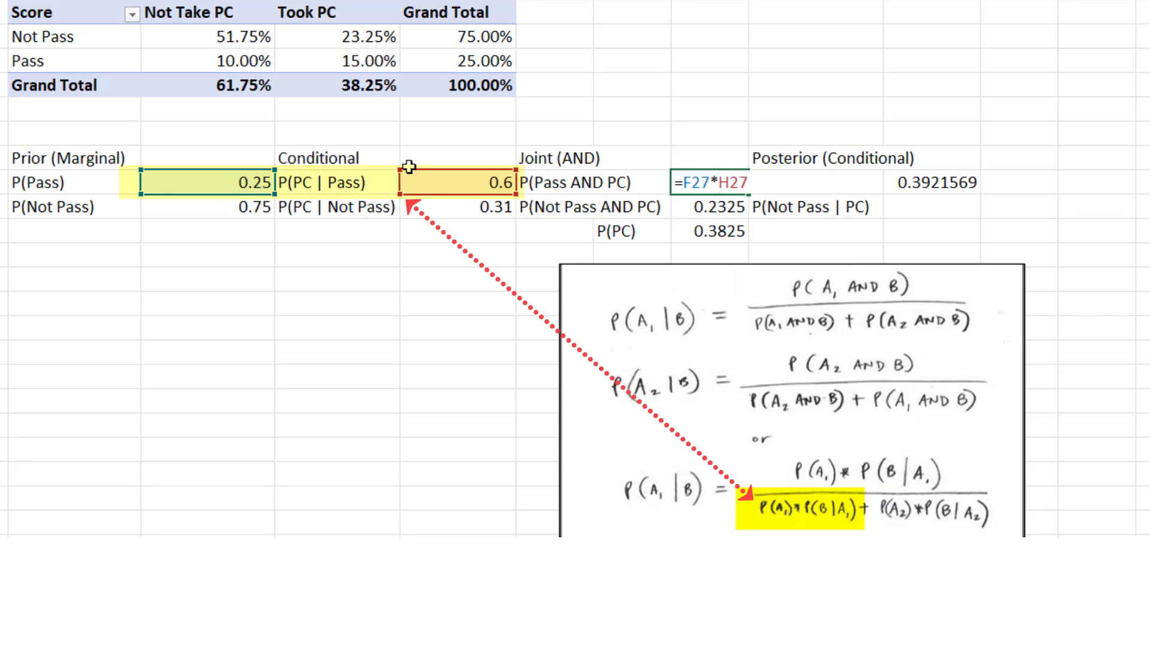
key(Escape)
double_click(707, 207)
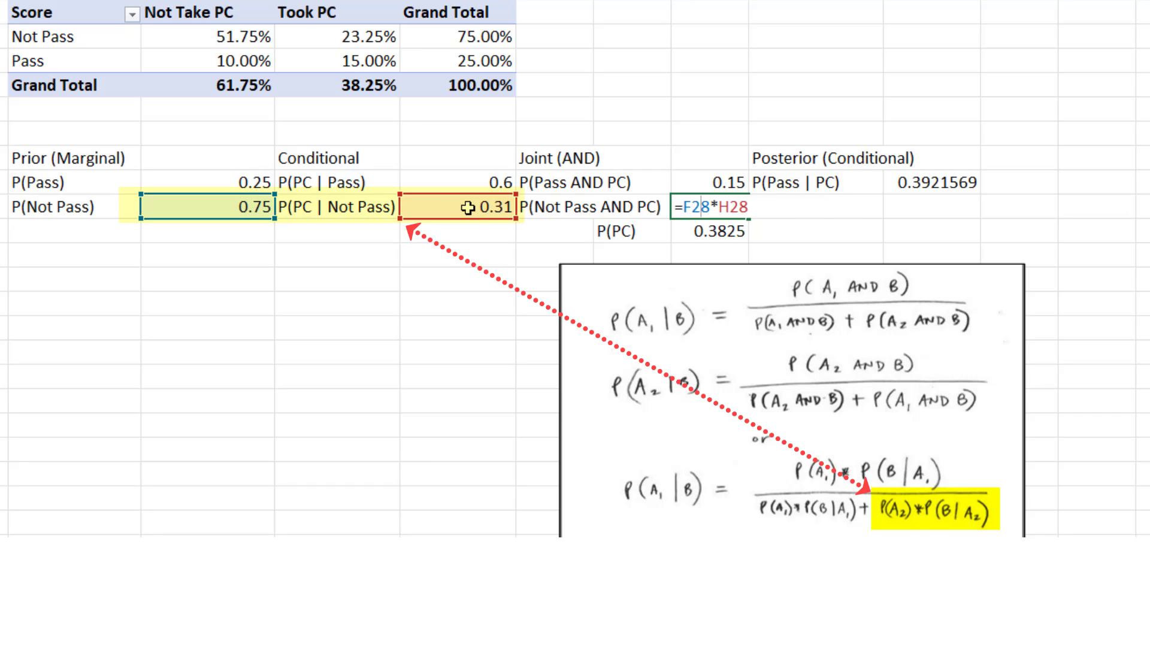
key(Escape)
double_click(689, 231)
key(Escape)
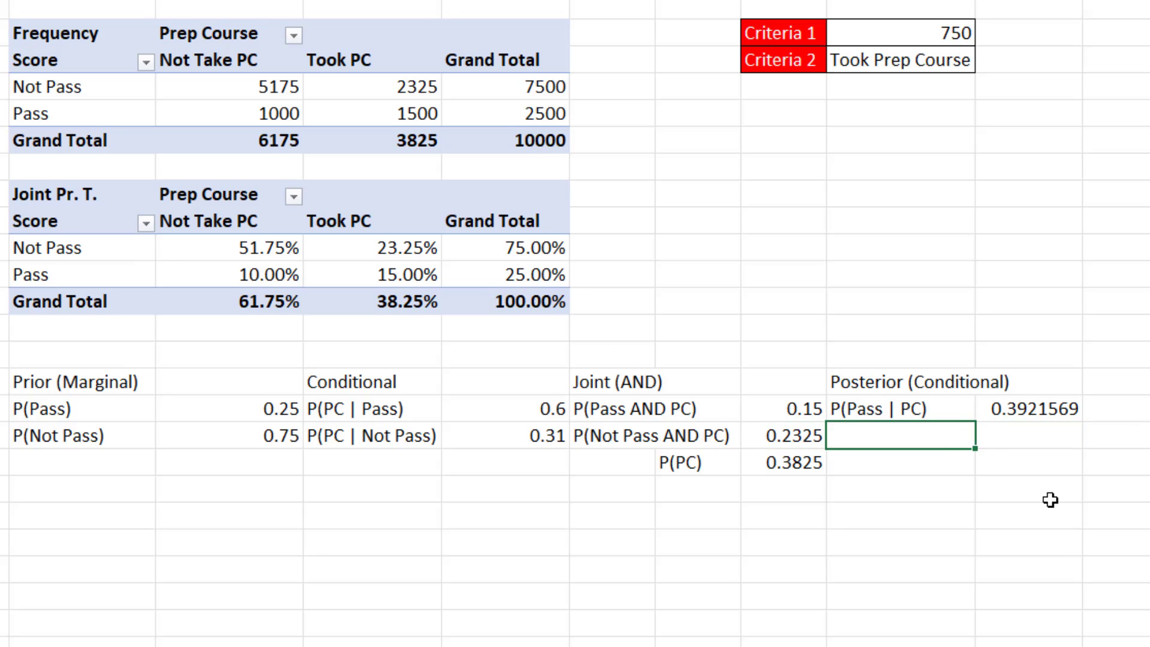
Step: Label L28 as P(Not Pass | PC) and calculate it in M28 with the formula =K28/K29
text(P(Not Pass | PC)
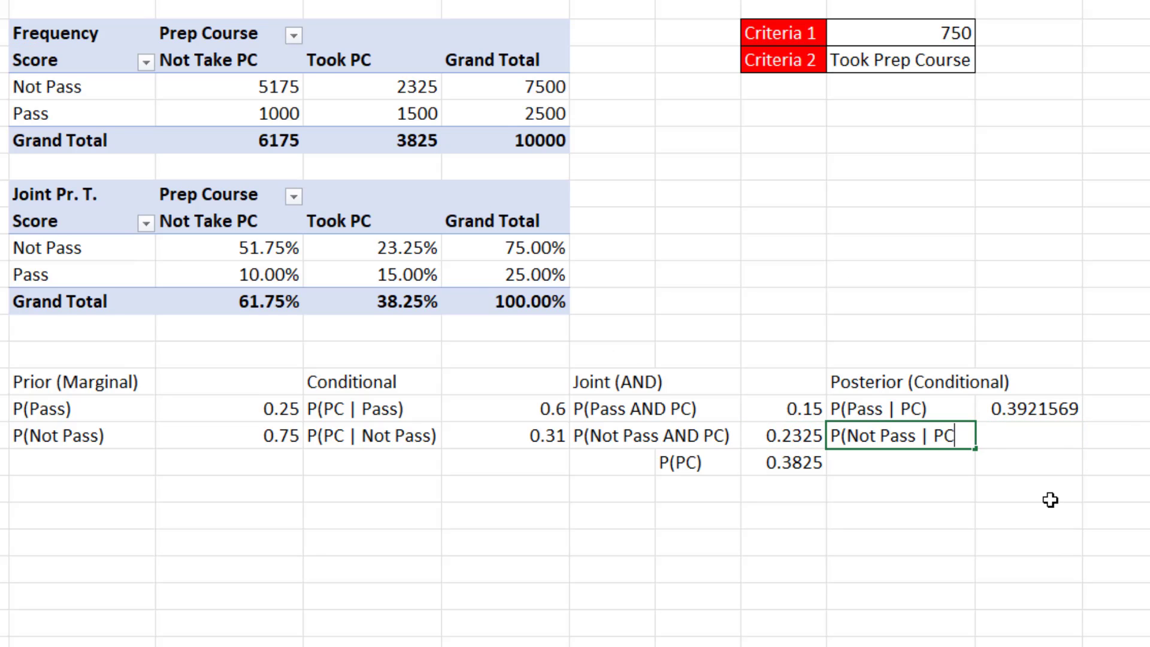
key(Tab)
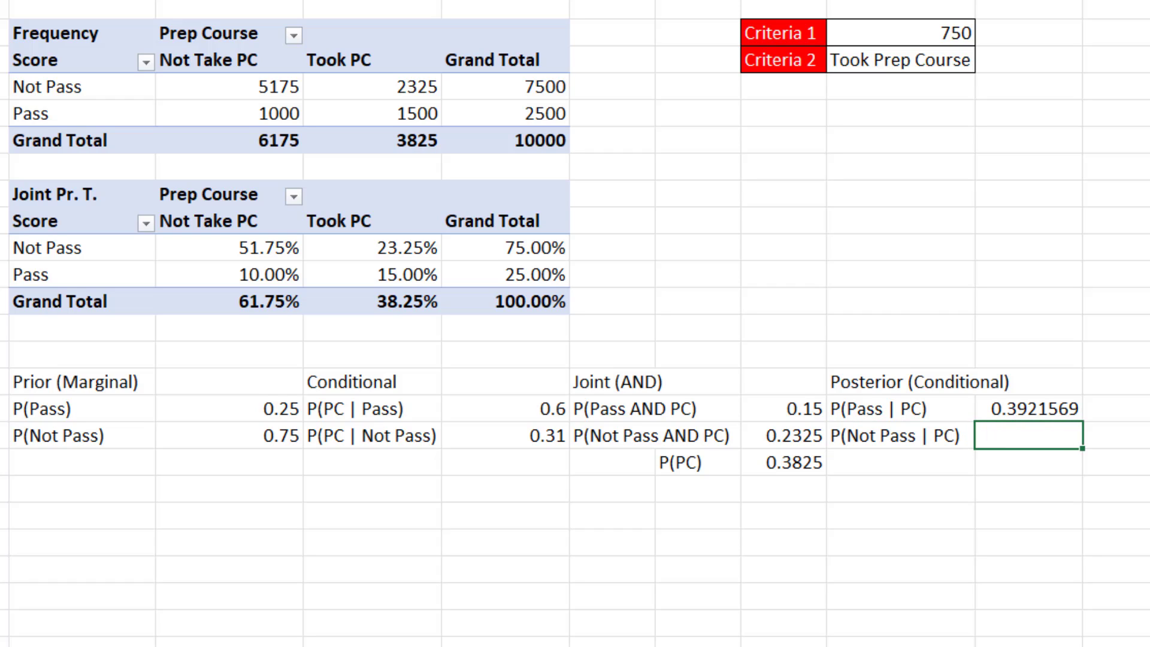
text(=)
click(807, 443)
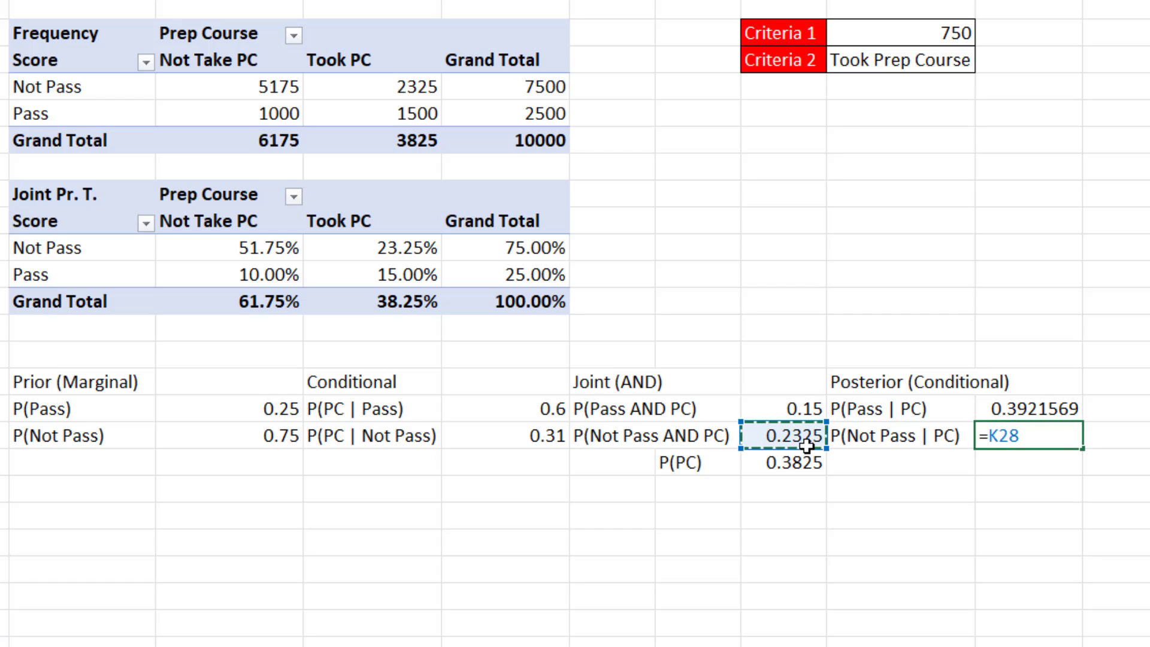
text(/)
click(819, 460)
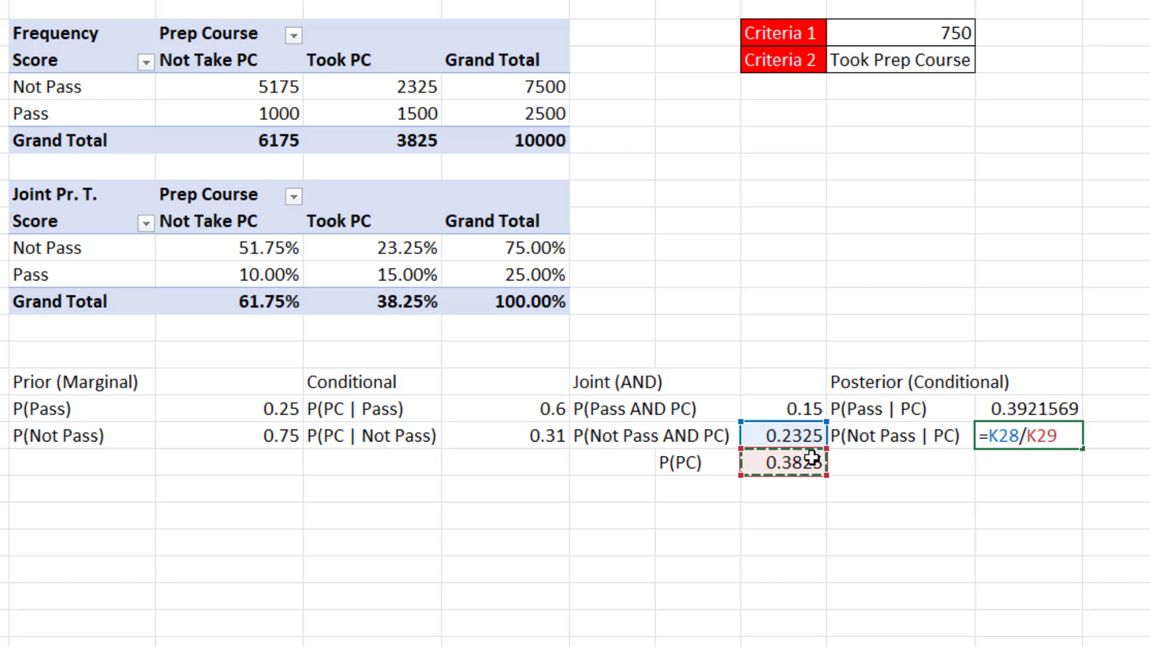
key(Return)
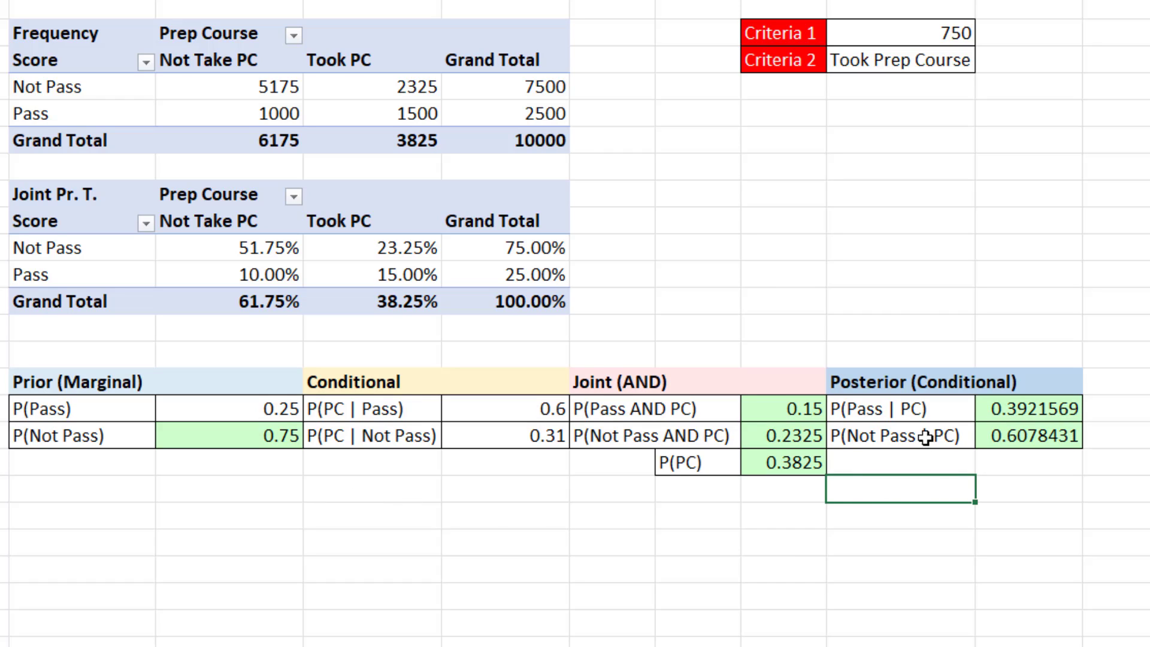
Step: Copy the P(Pass | PC) label and result cells L27:M27 to L31:M31 and clear the pasted formula in M31
drag(896, 410, 998, 409)
key(ctrl+c)
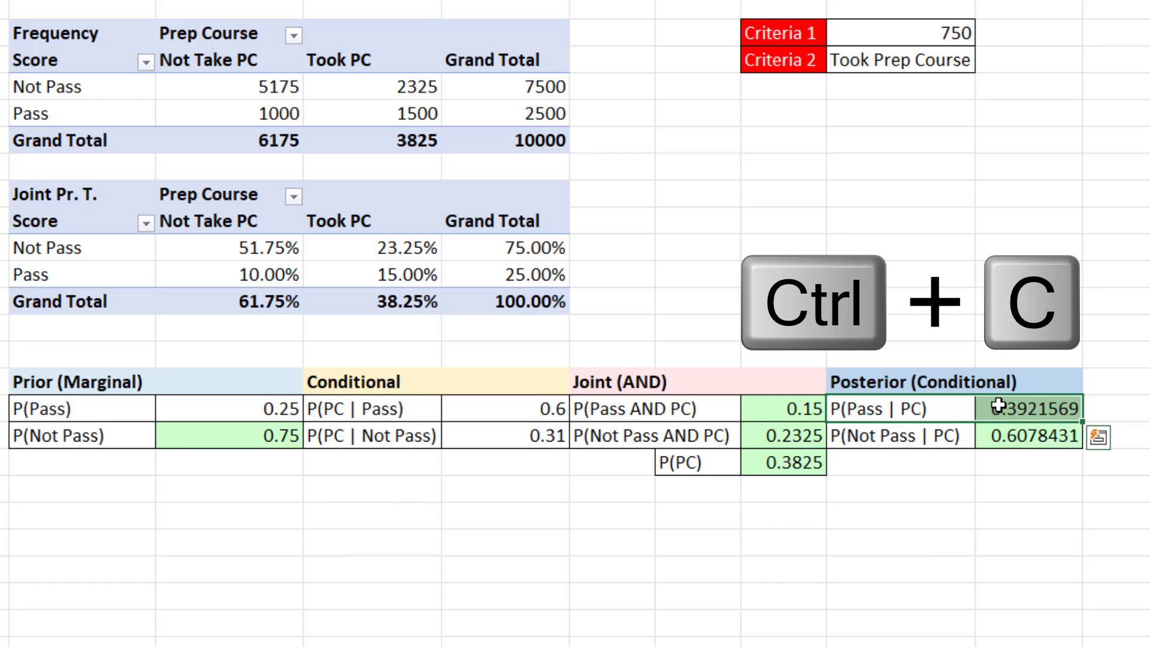
click(903, 518)
key(ctrl+v)
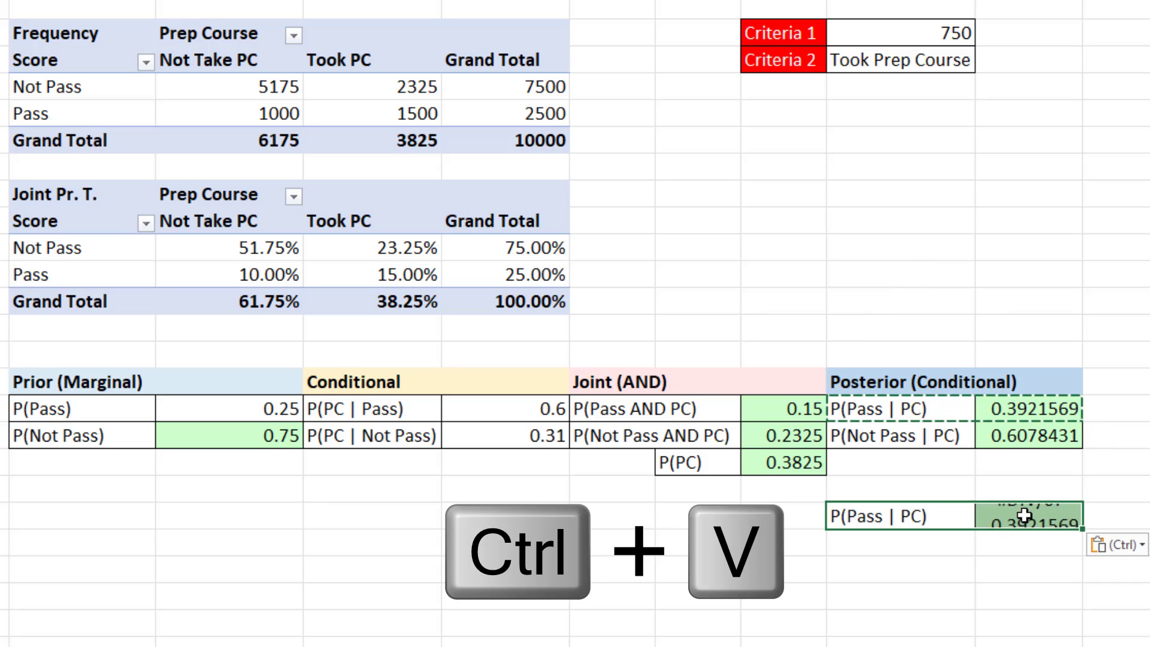
click(1034, 516)
key(Delete)
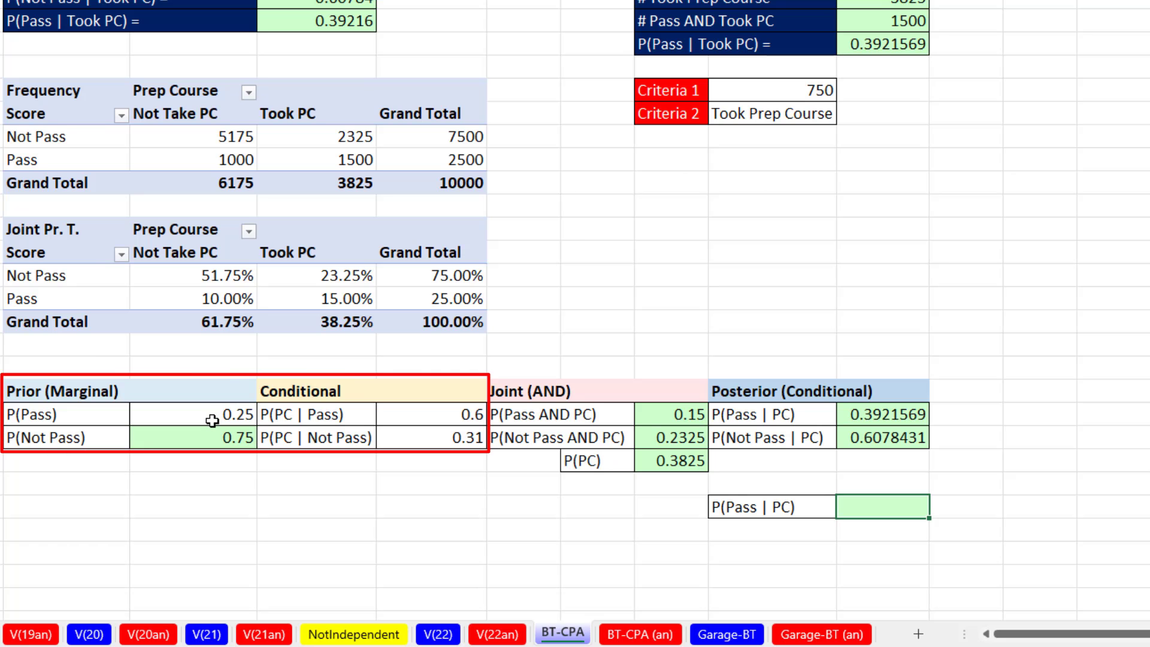
Step: Begin a single-cell Bayes' Theorem formula in M31 with the prior times the conditional probability, =F27*H27
click(212, 420)
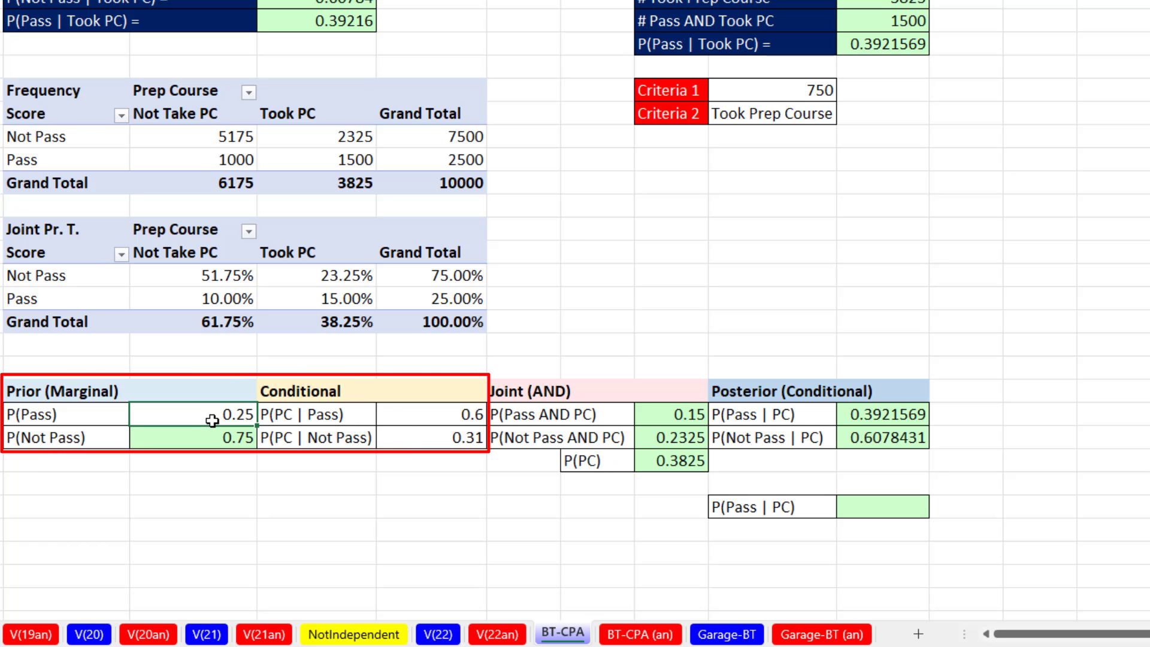
click(887, 502)
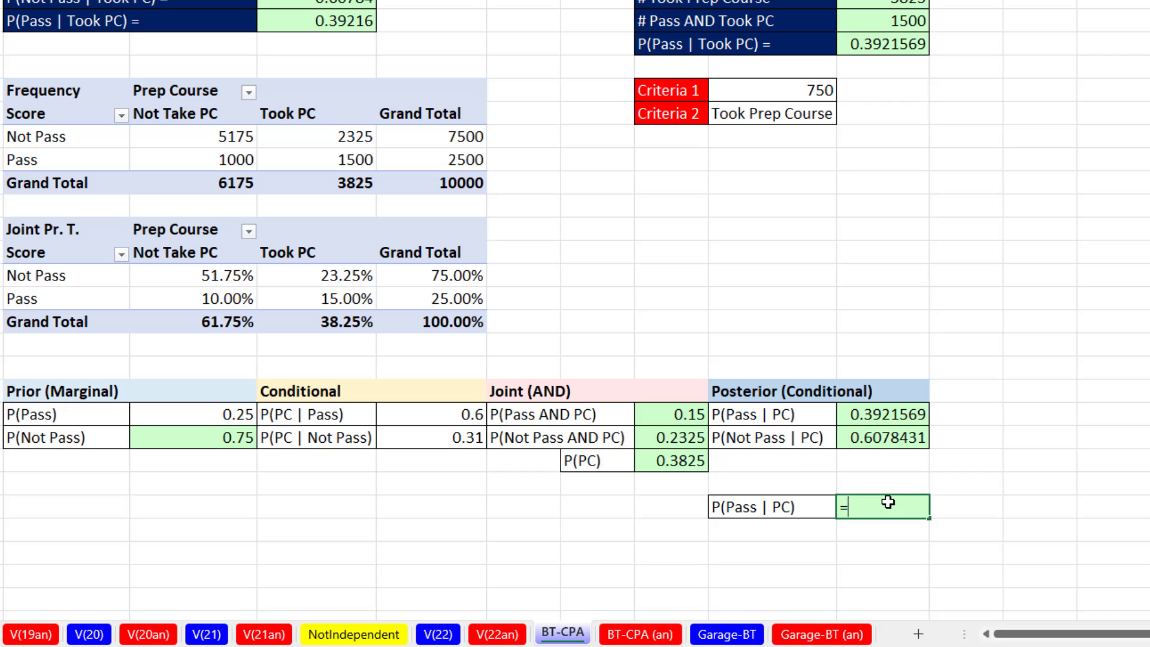
text(=)
click(207, 410)
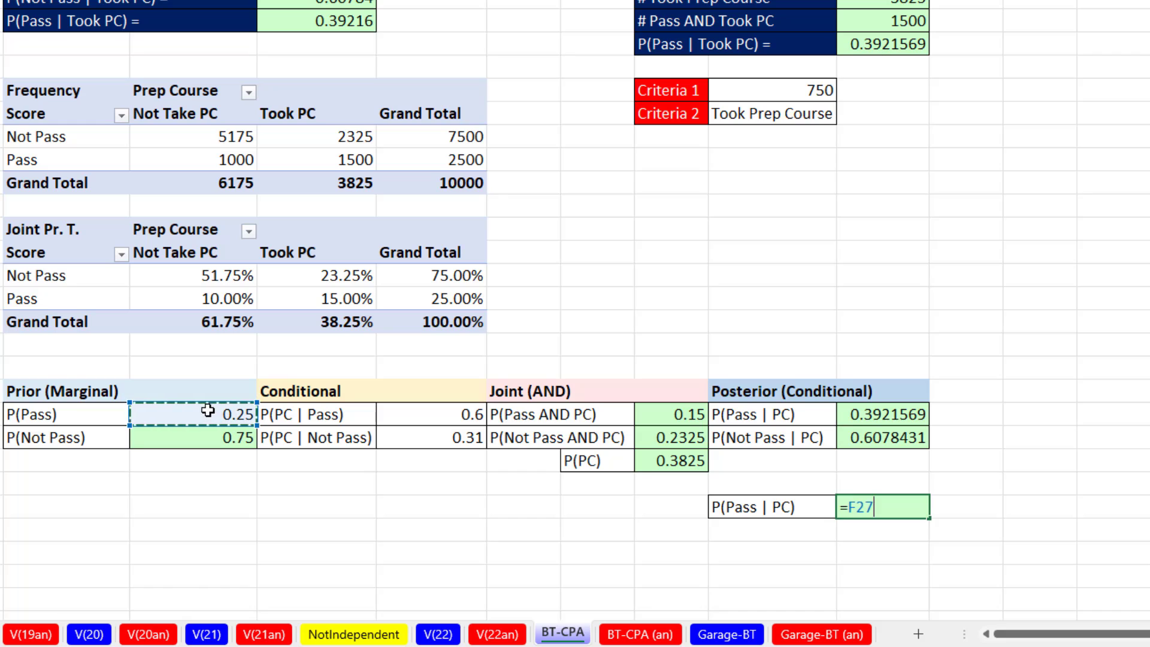
text(*)
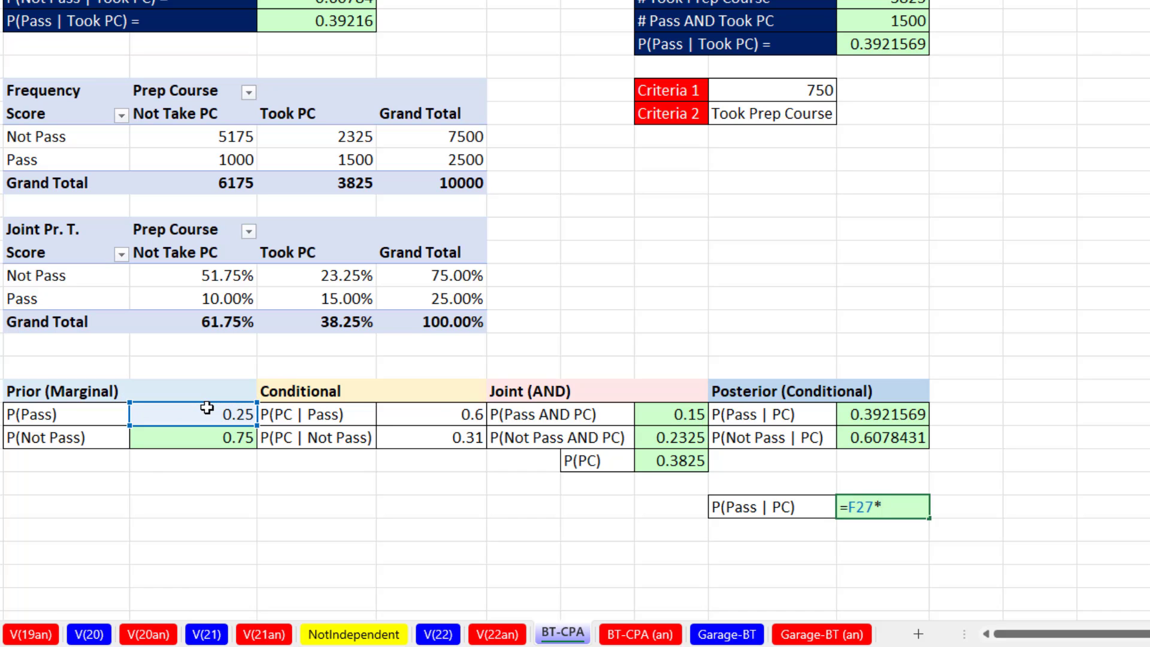
click(451, 411)
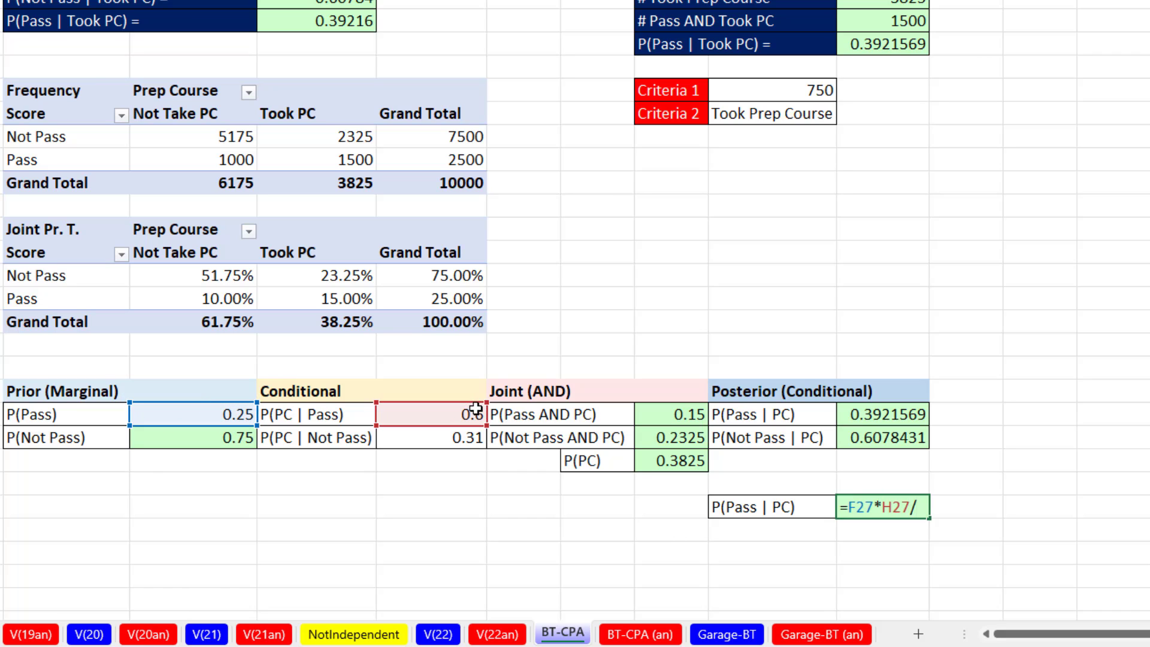
Step: Divide the product in M31 by SUMPRODUCT(F27:F28,H27:H28), pairing the prior probabilities with the conditional probabilities
text(/)
text(sump)
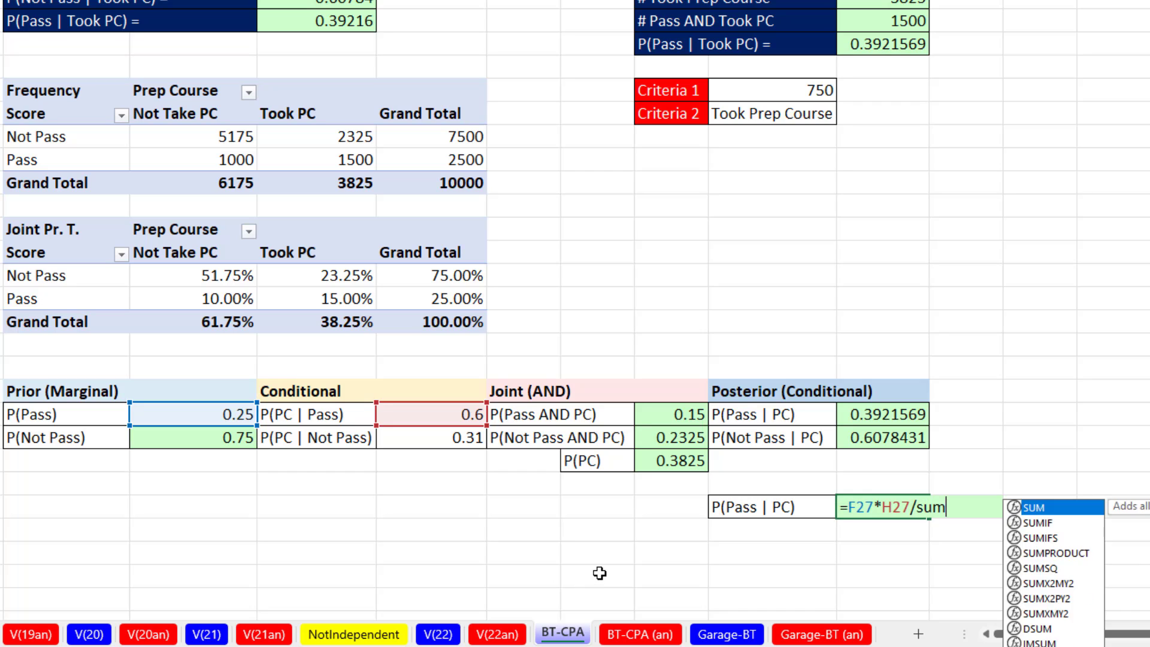
key(Tab)
click(225, 414)
drag(225, 415, 226, 438)
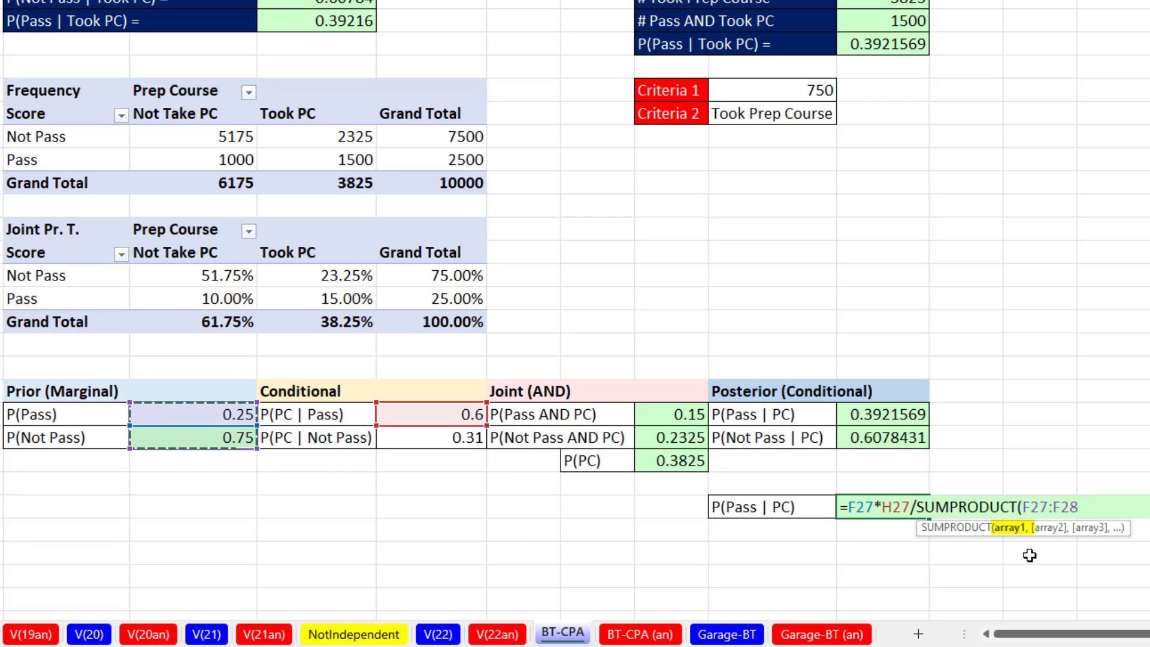
text(,)
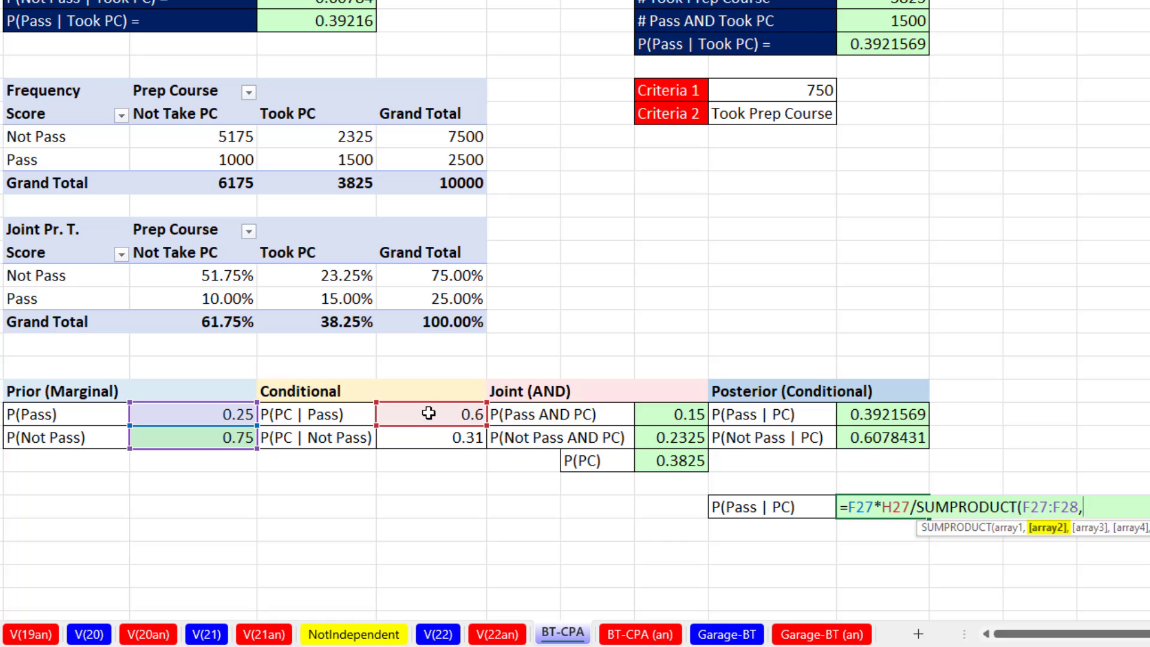
drag(422, 413, 426, 439)
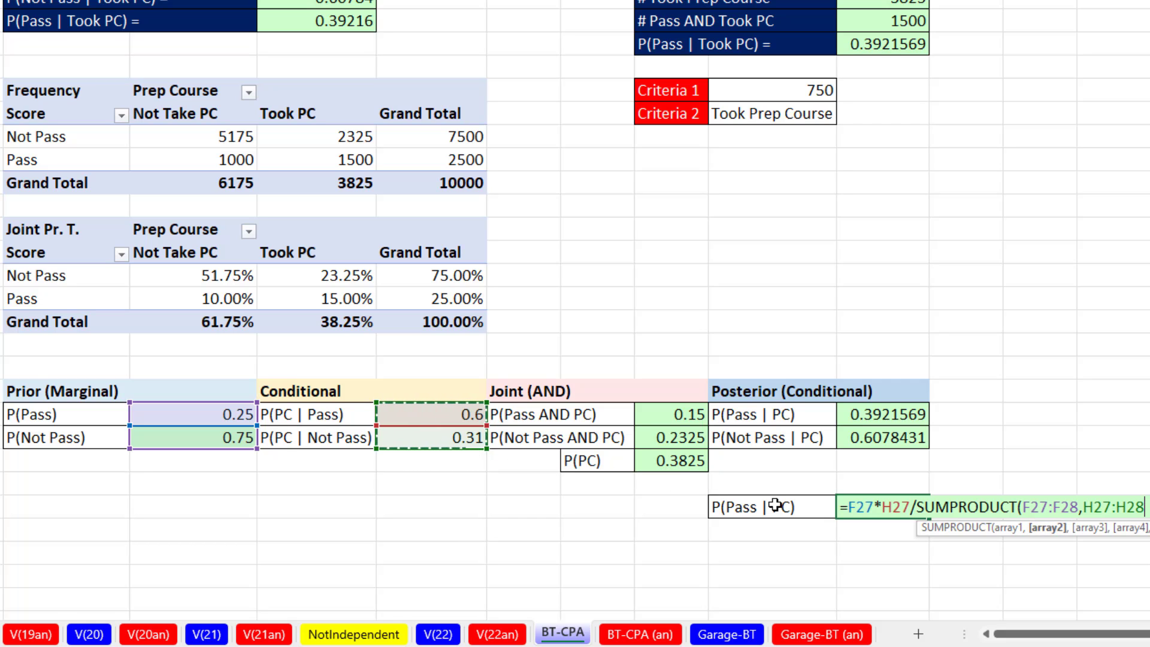
Step: Evaluate the SUMPRODUCT denominator inside M31's formula, restore it, and enter =F27*H27/SUMPRODUCT(F27:F28,H27:H28)
click(883, 512)
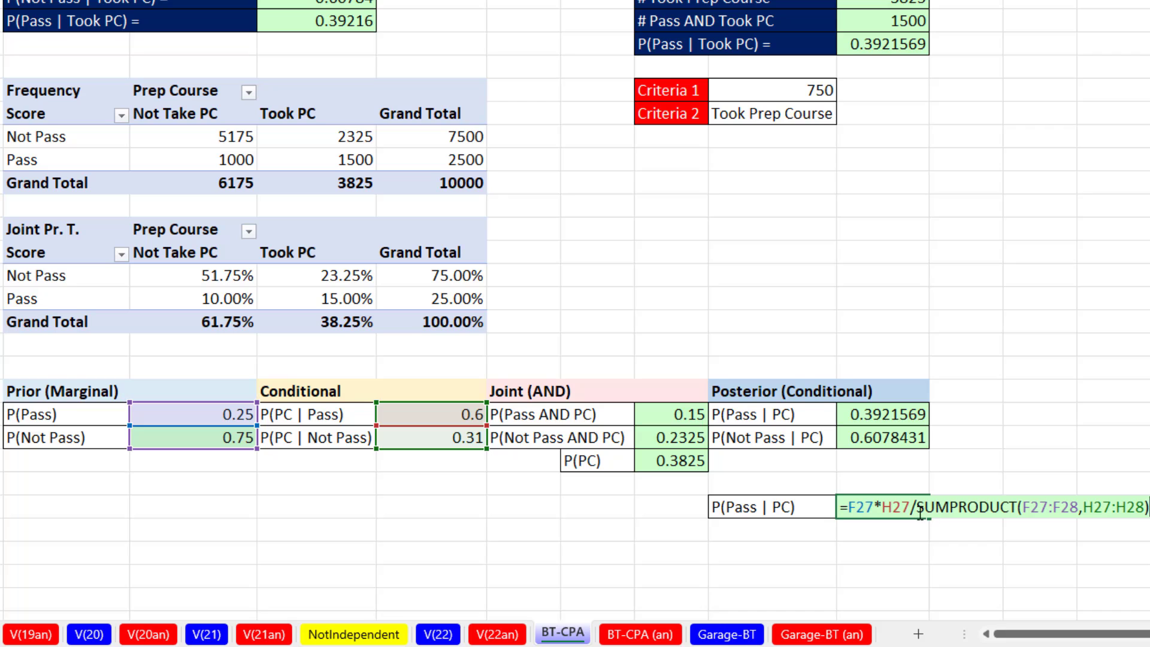
drag(917, 514, 1147, 514)
key(F9)
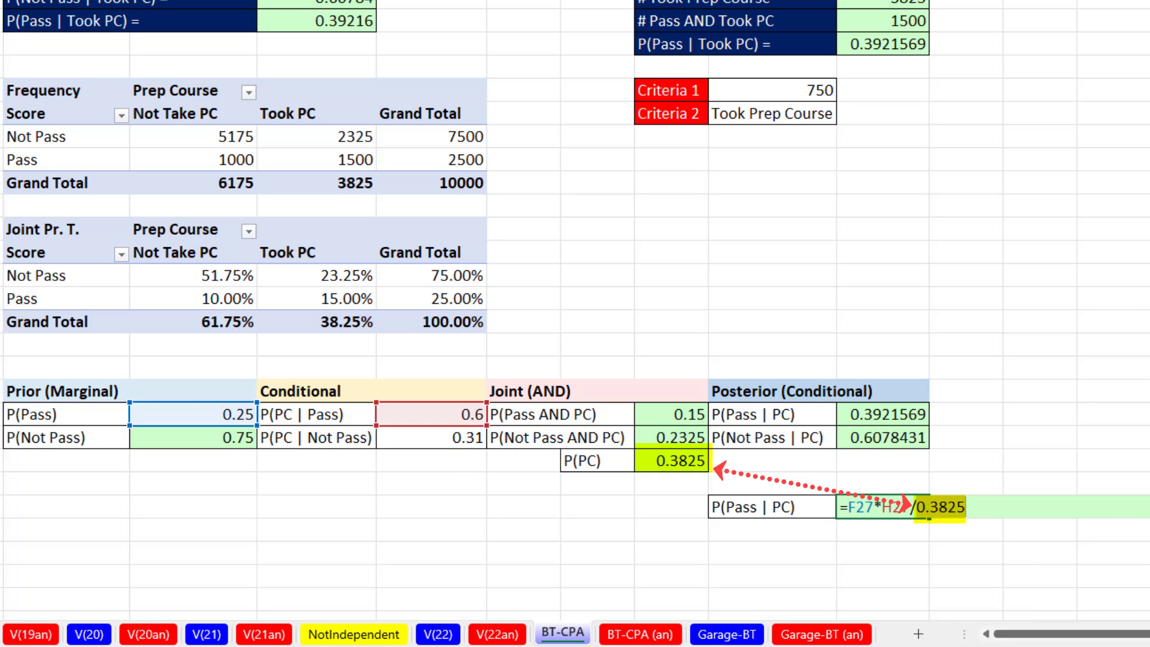
key(ctrl+z)
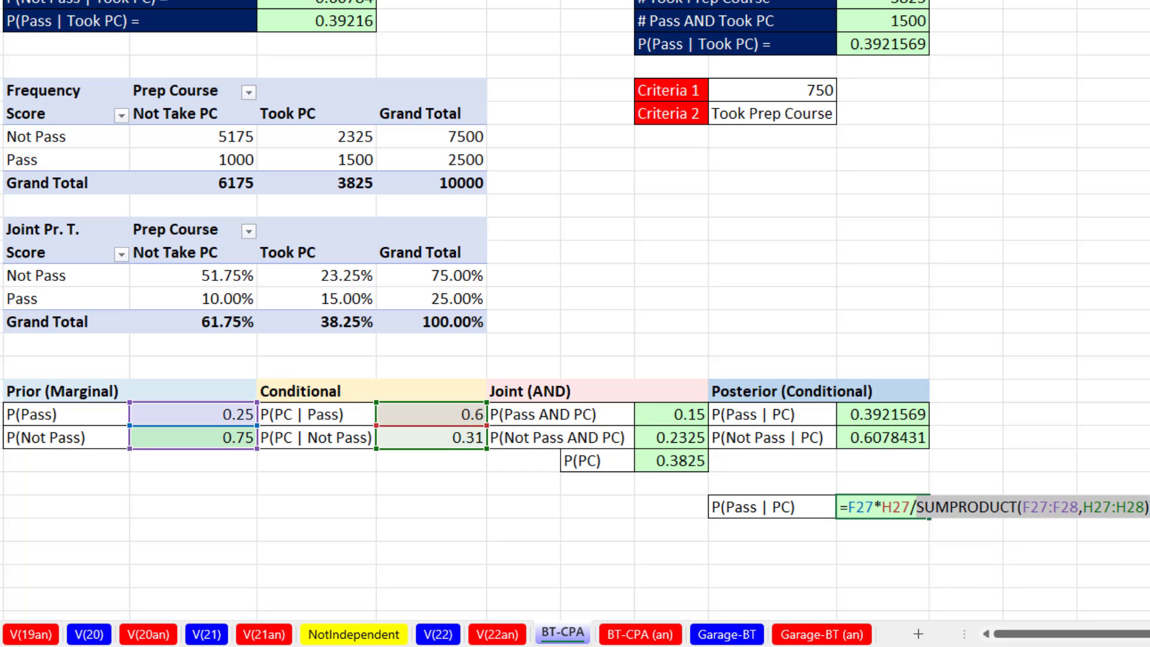
key(Return)
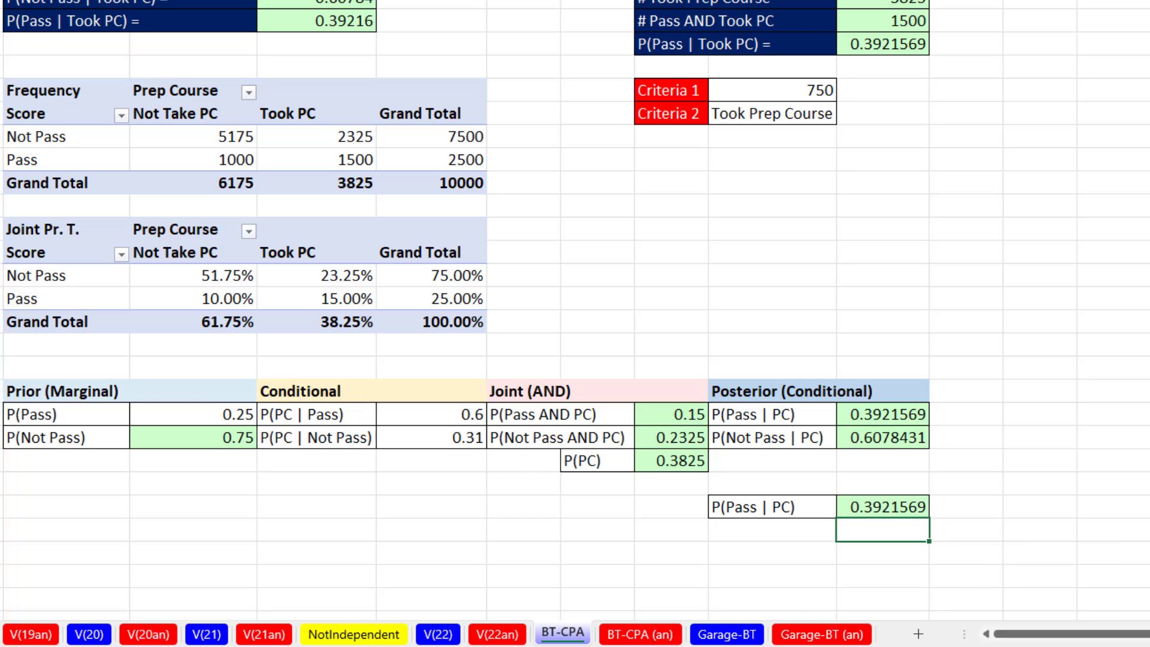
Step: Examine the finished formula in M31, and bring the tree diagram picture up over the tables for comparison and back below them
click(862, 507)
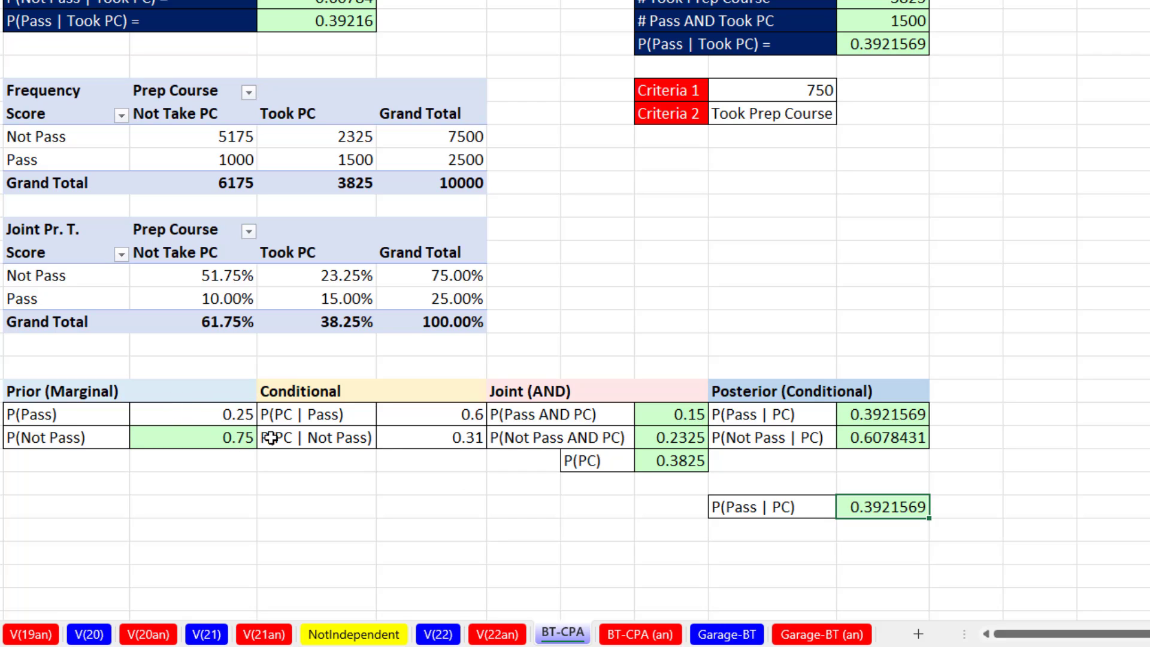
double_click(893, 507)
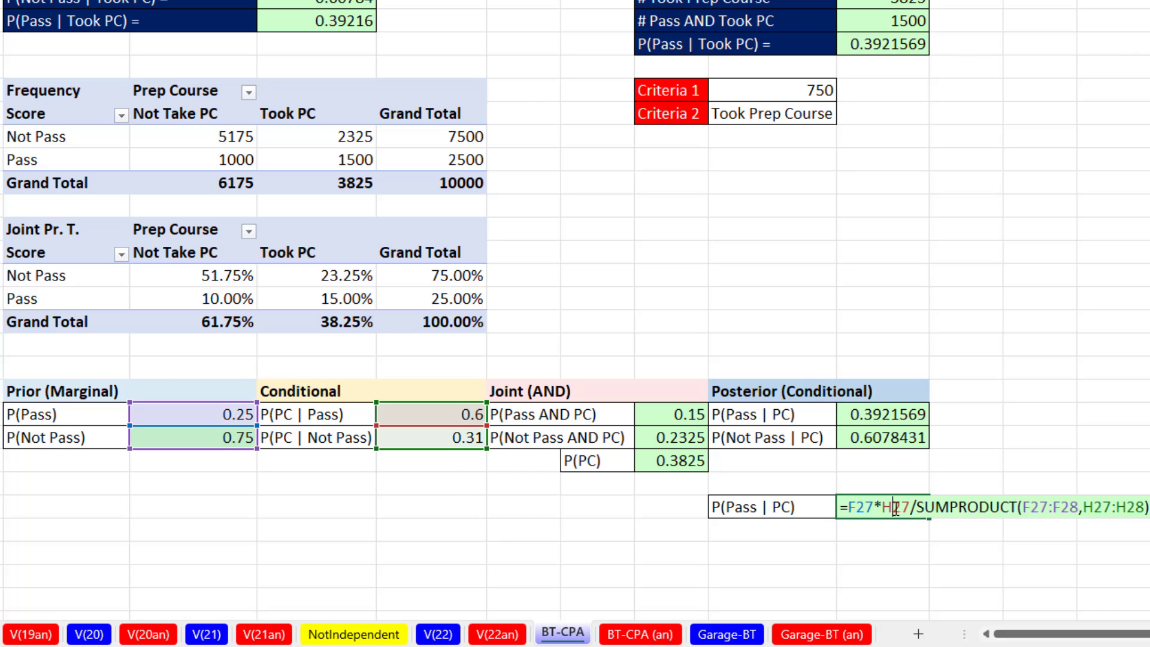
key(Escape)
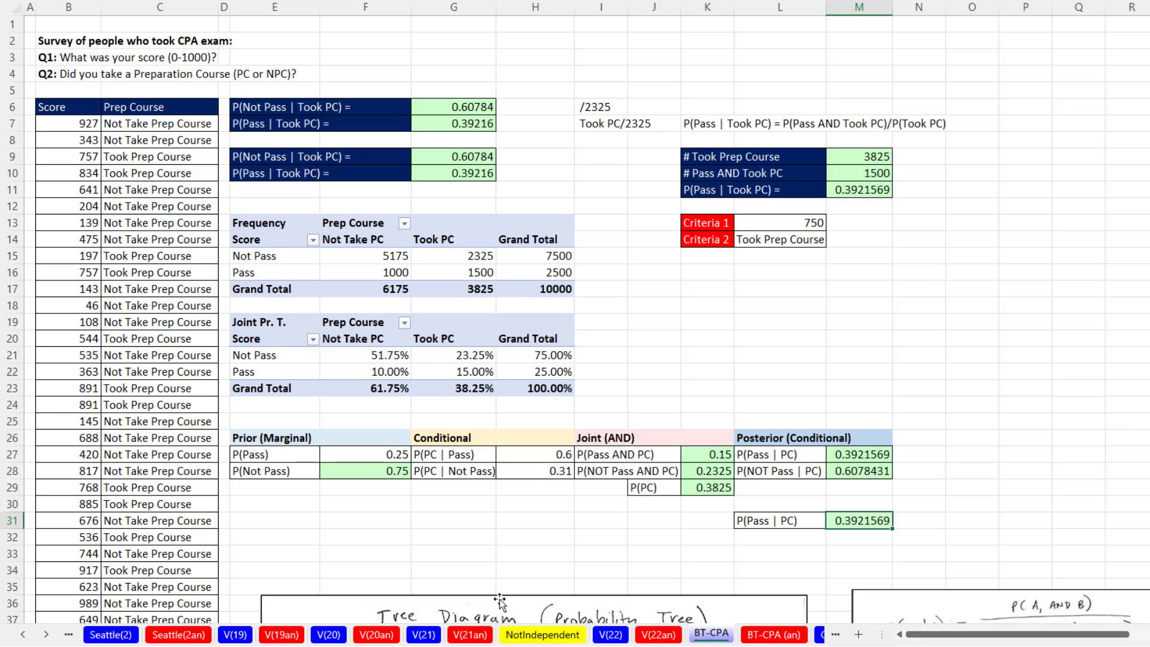
drag(499, 610, 483, 193)
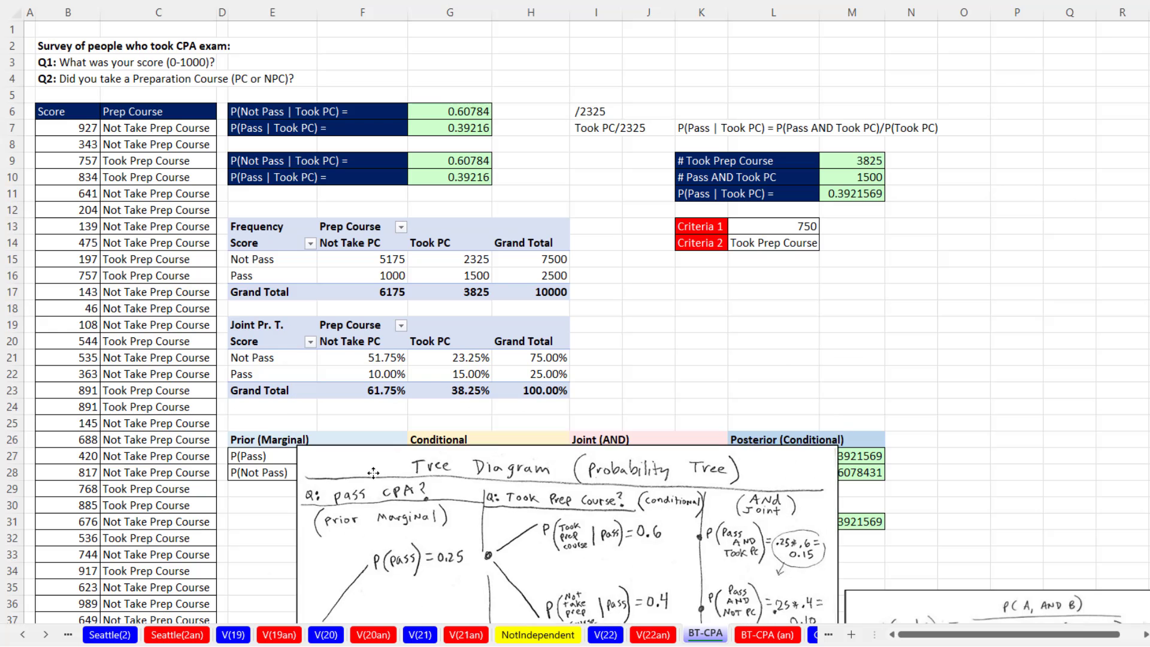
drag(372, 471, 364, 611)
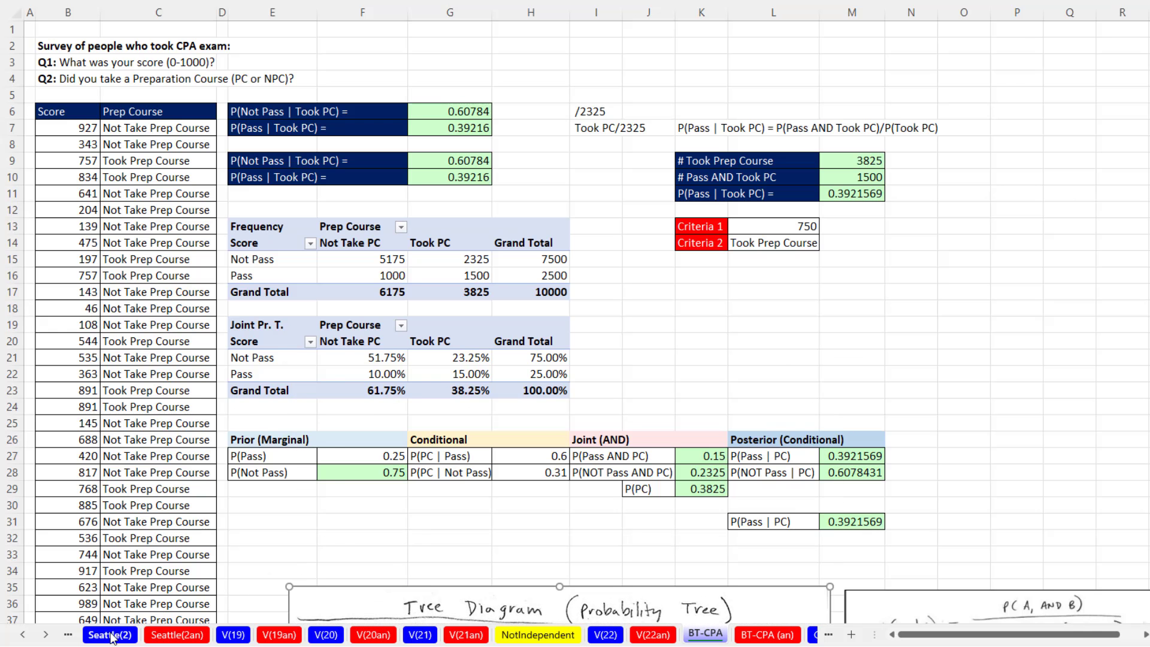
Step: Switch to the Garage-BT sheet and examine the given prior and conditional probabilities and the P(GO | SS) question
click(45, 634)
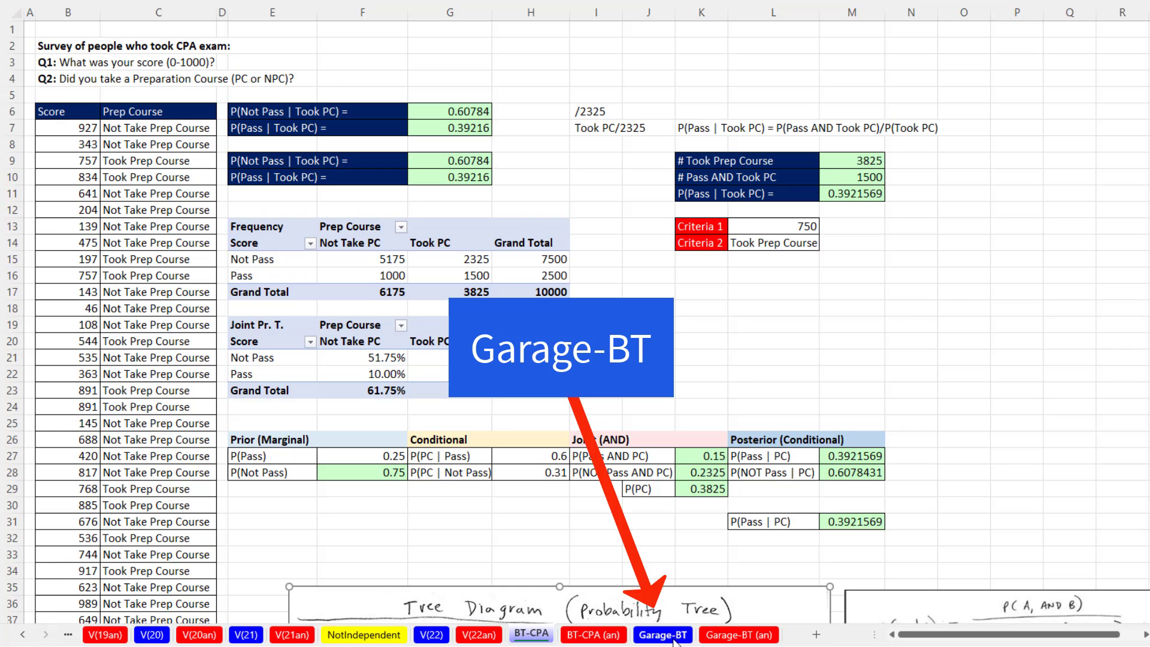
click(662, 634)
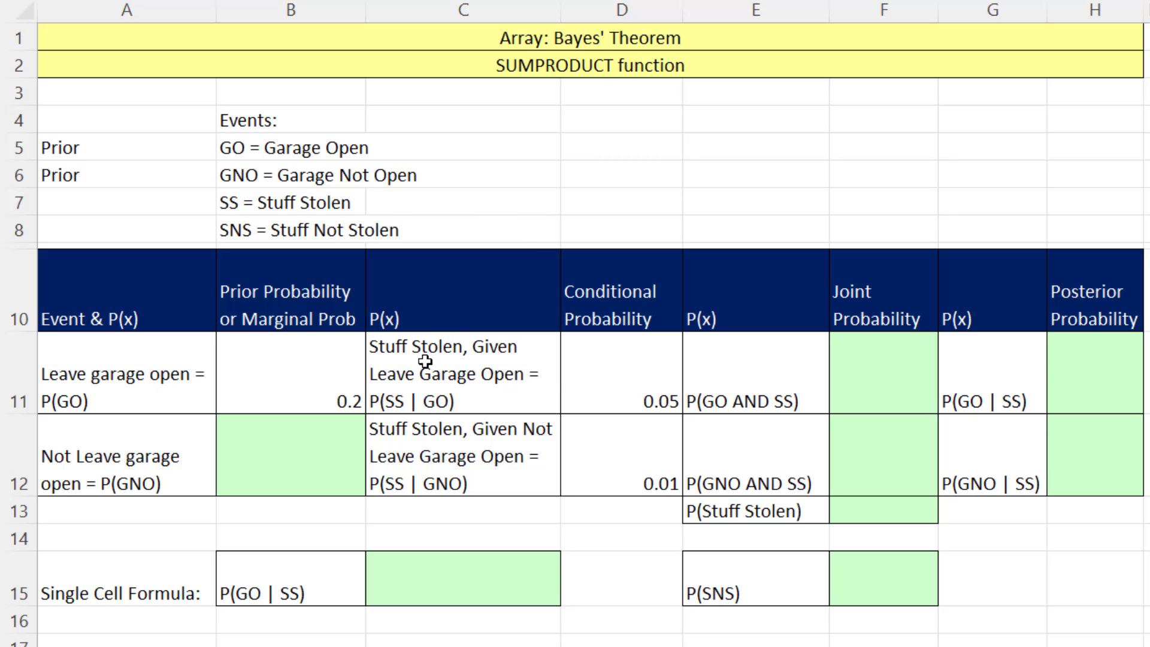
click(325, 378)
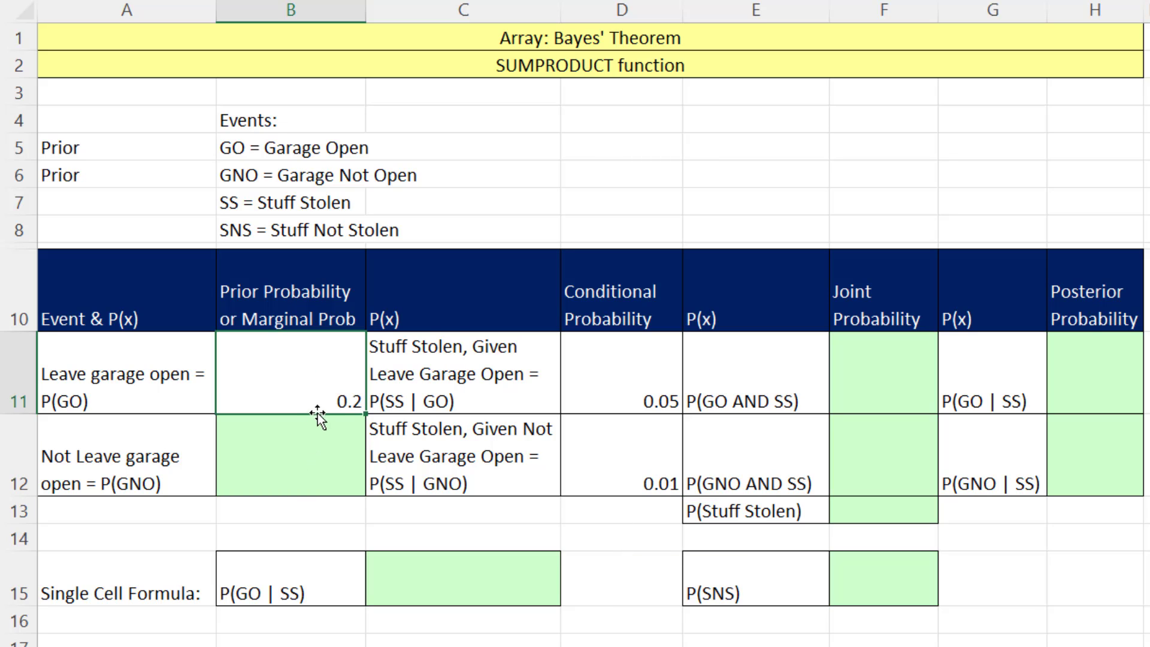
click(629, 368)
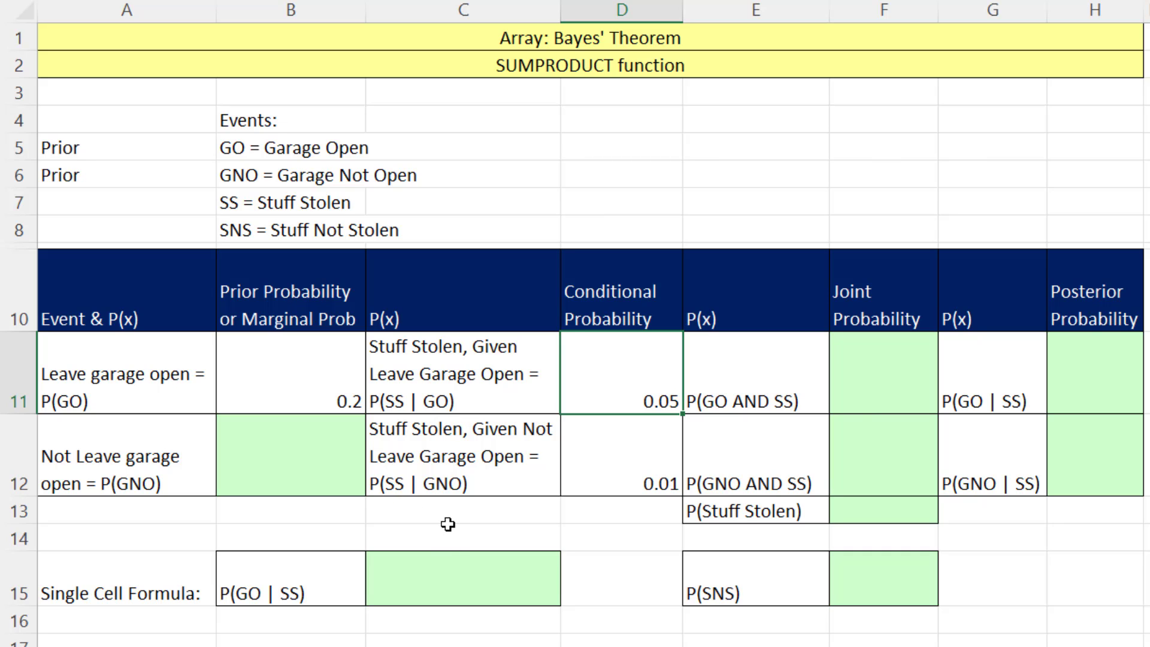
click(658, 470)
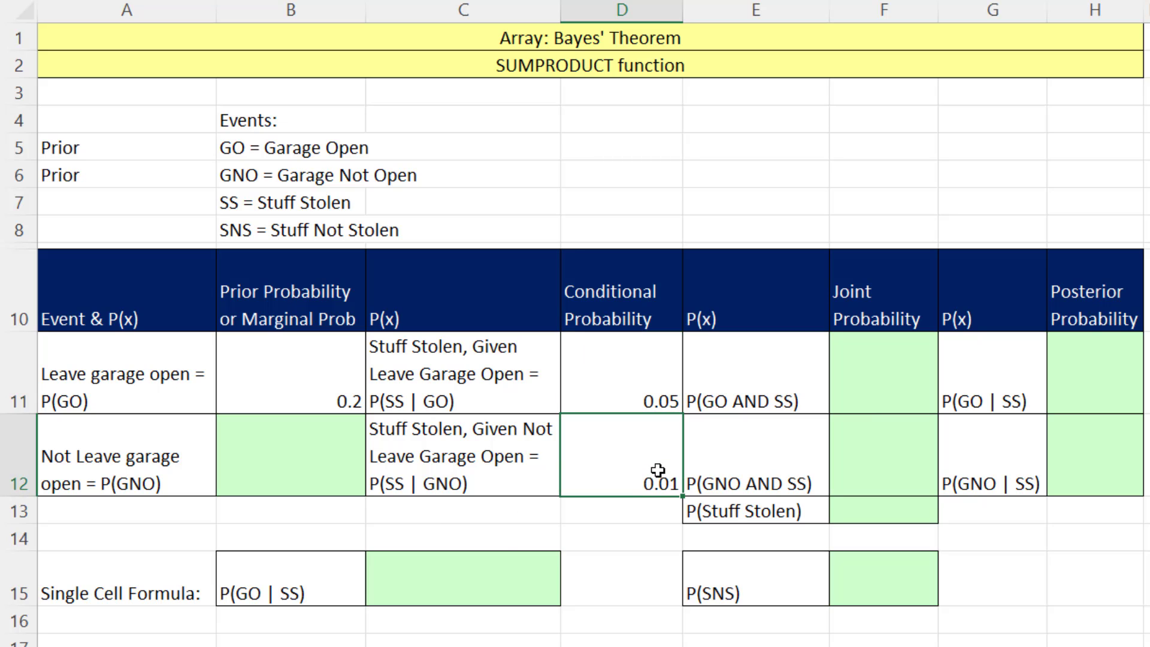
click(251, 599)
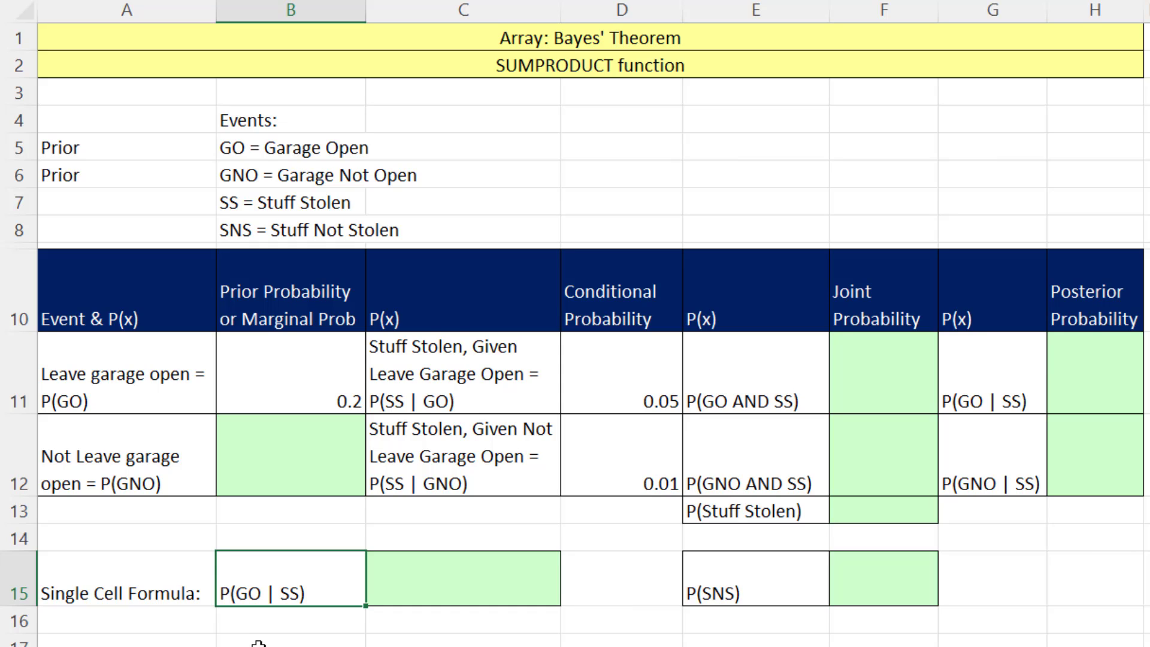
Step: Calculate the prior probability of not leaving the garage open in B12 with the complement formula =1-B11
click(279, 446)
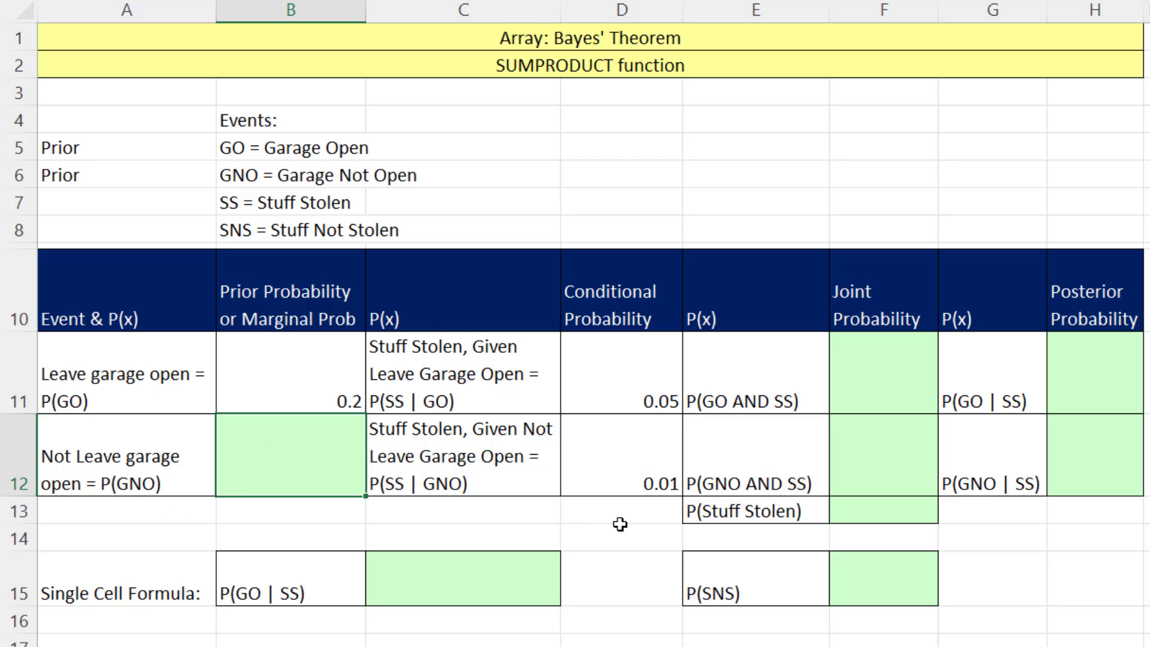
text(=)
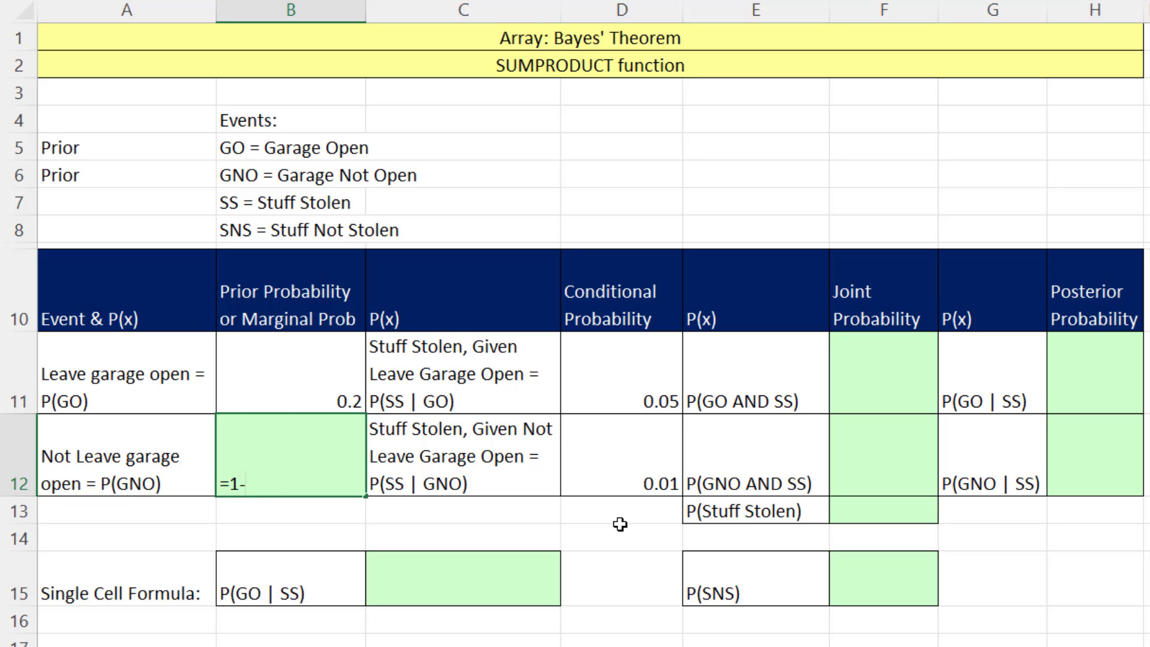
text(1-)
key(Up)
key(Return)
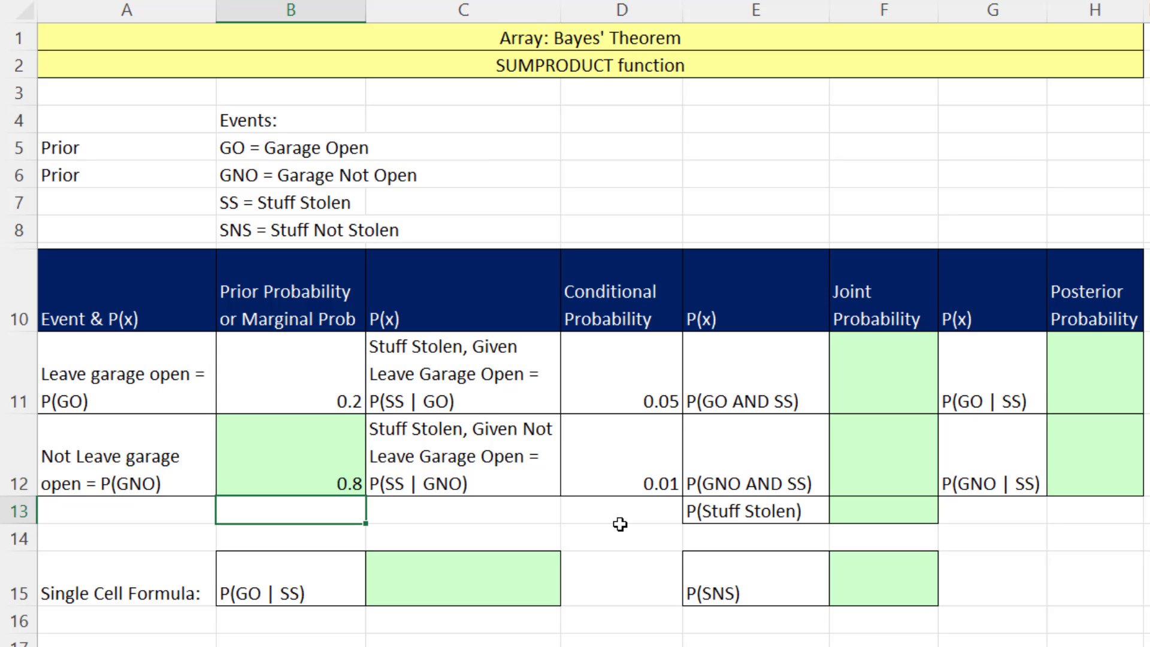
Step: Calculate both joint probabilities with one spilled array formula in F11, =B11:B12*D11:D12
click(306, 372)
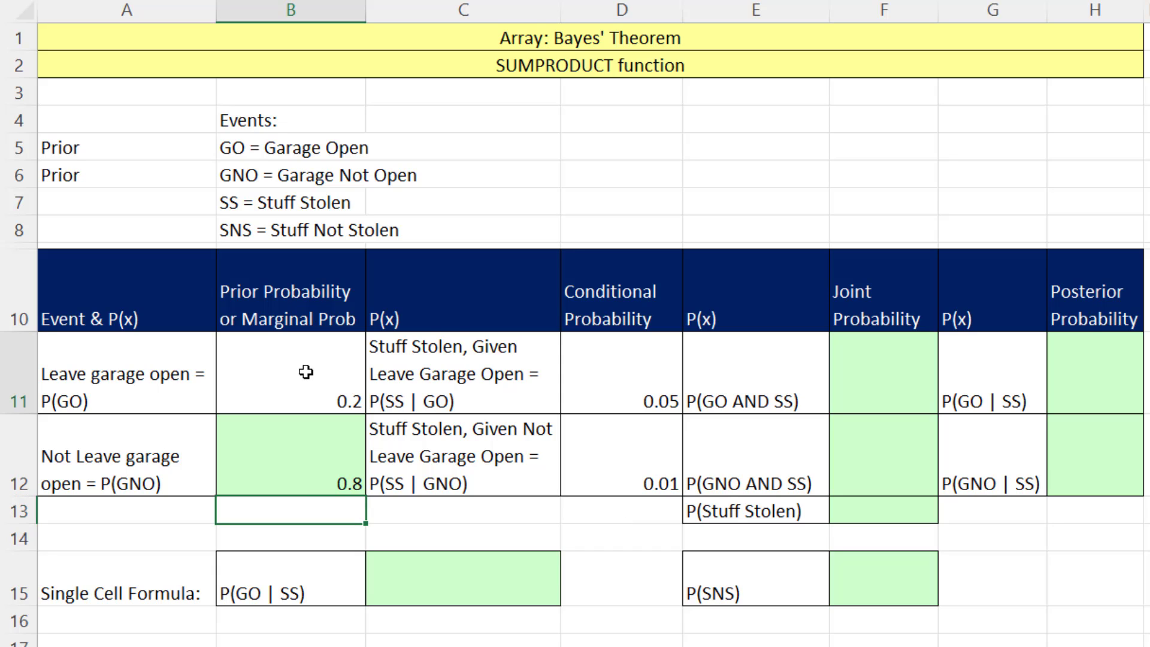
click(629, 371)
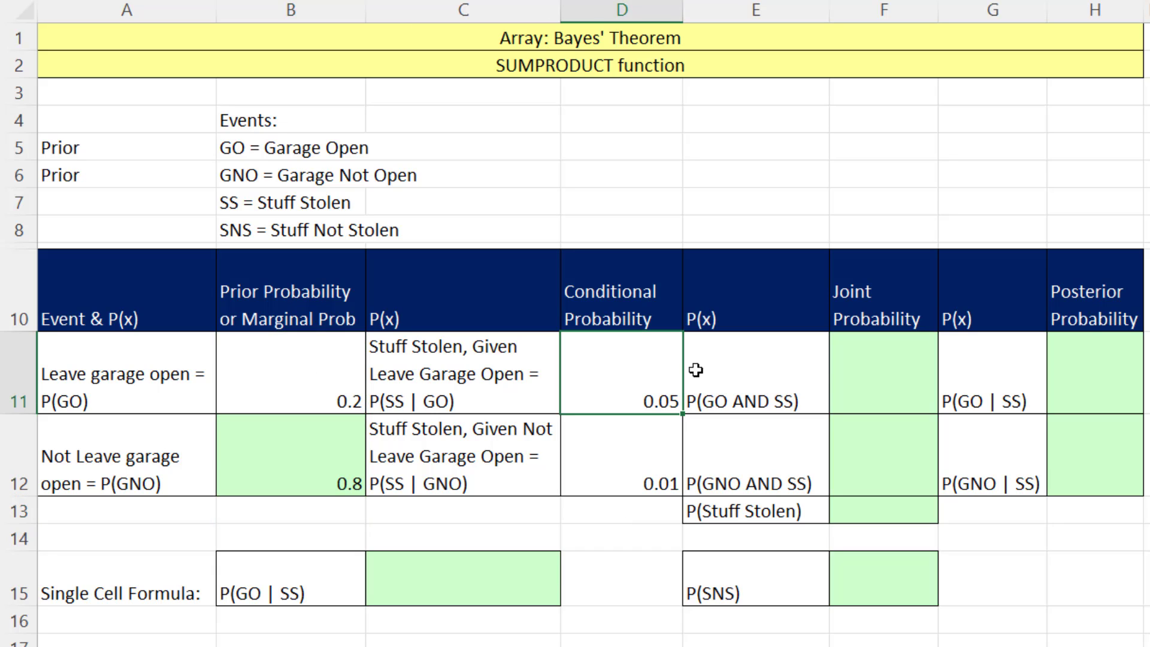
click(867, 377)
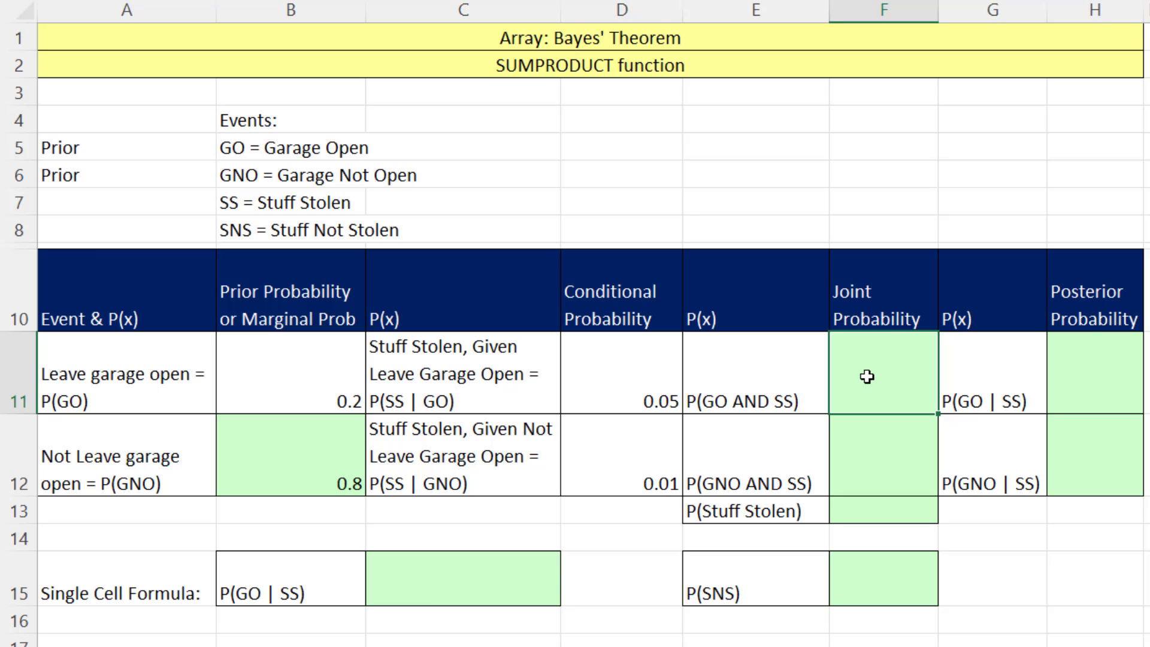
click(342, 462)
click(619, 470)
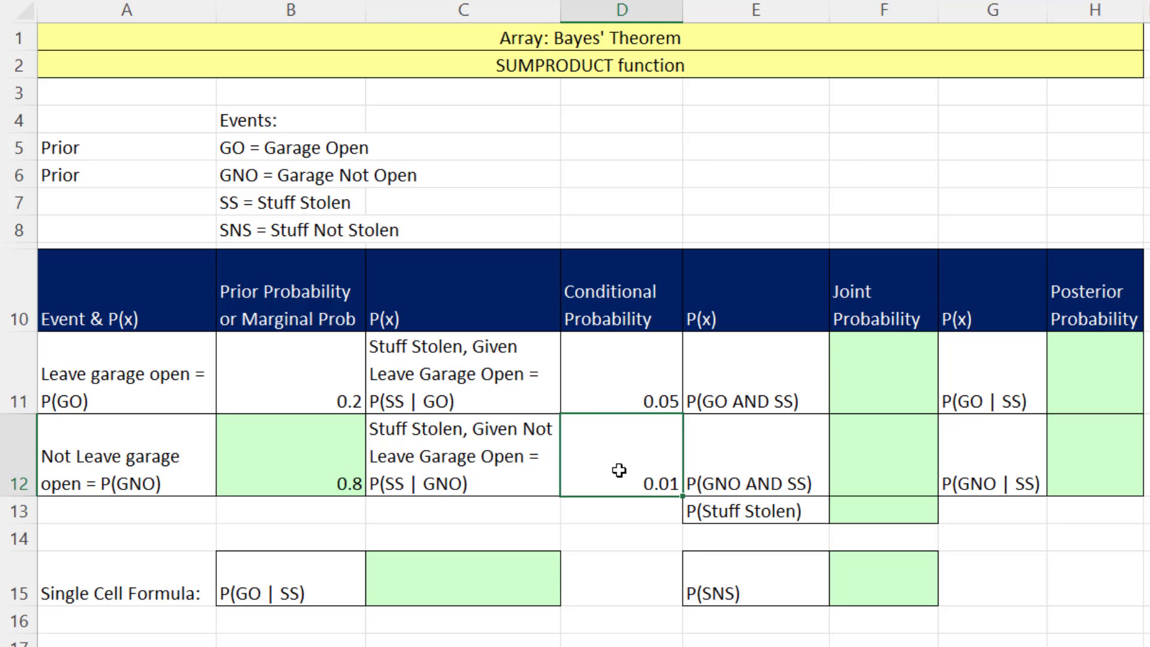
click(889, 392)
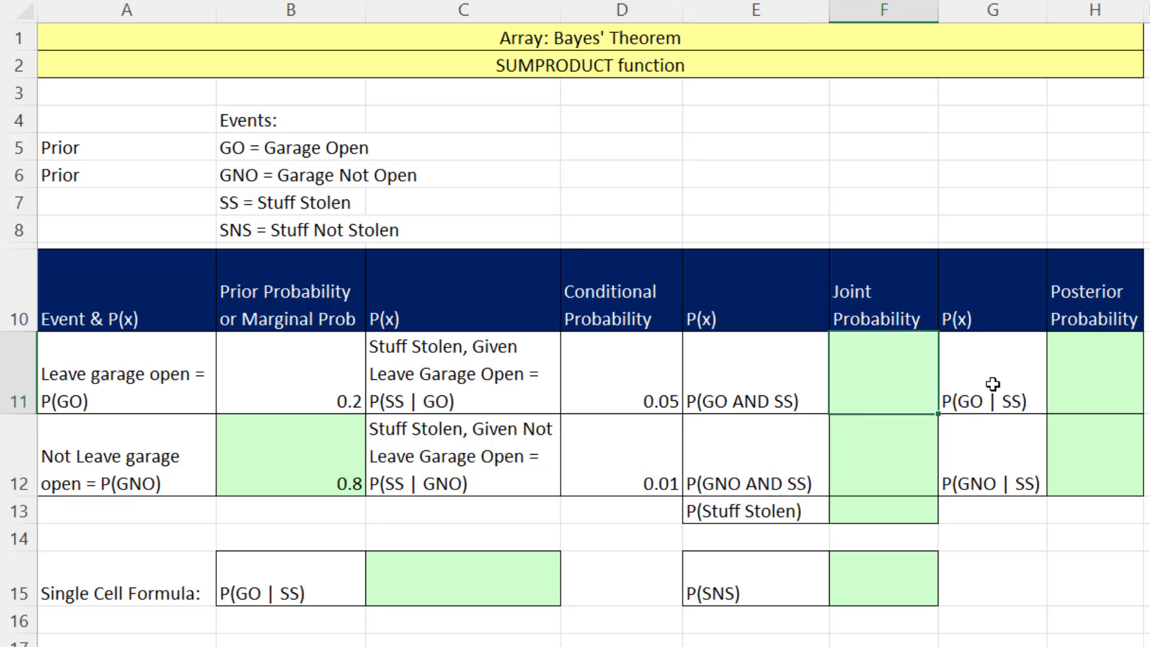
text(=)
drag(332, 379, 329, 441)
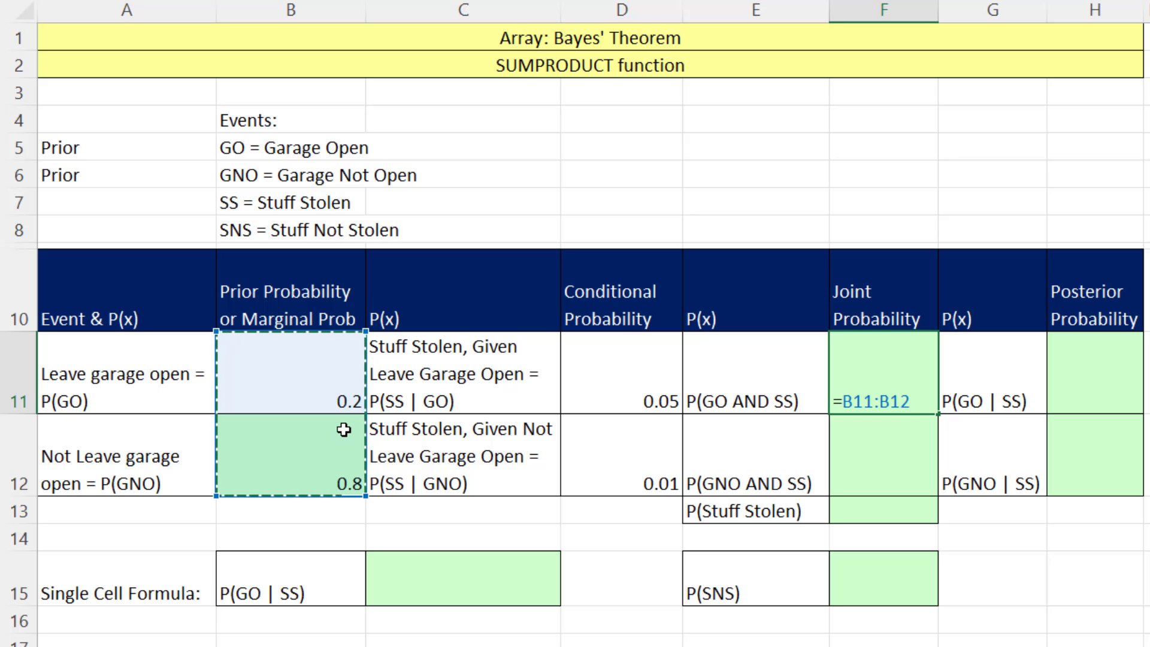
text(*)
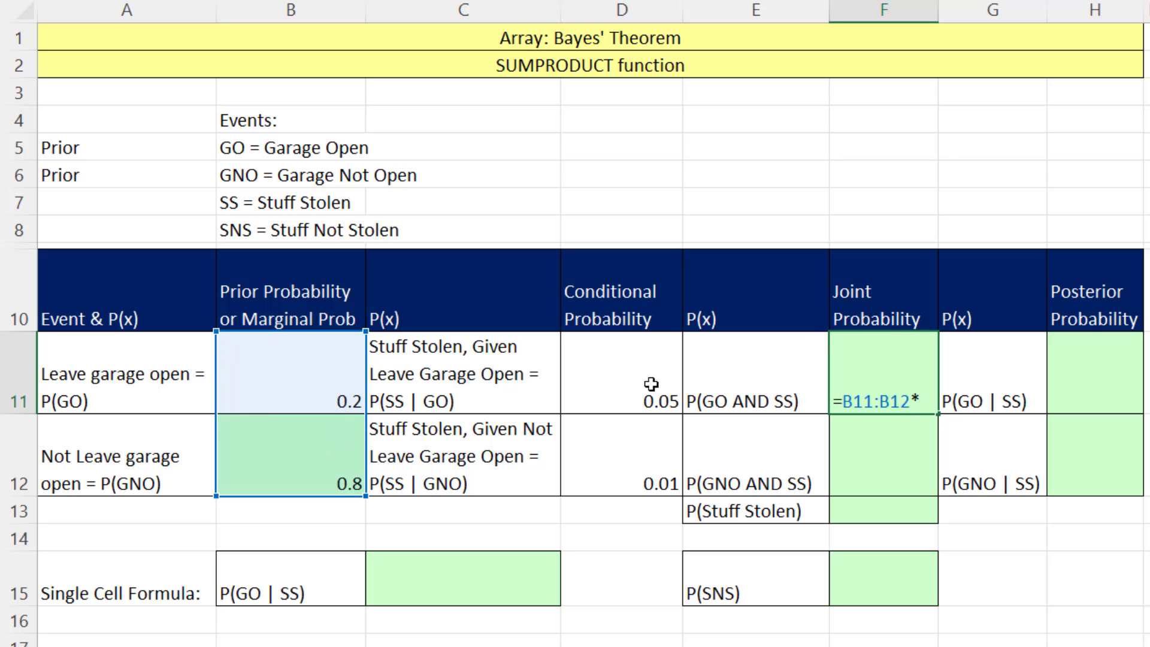
drag(651, 384, 657, 457)
key(Return)
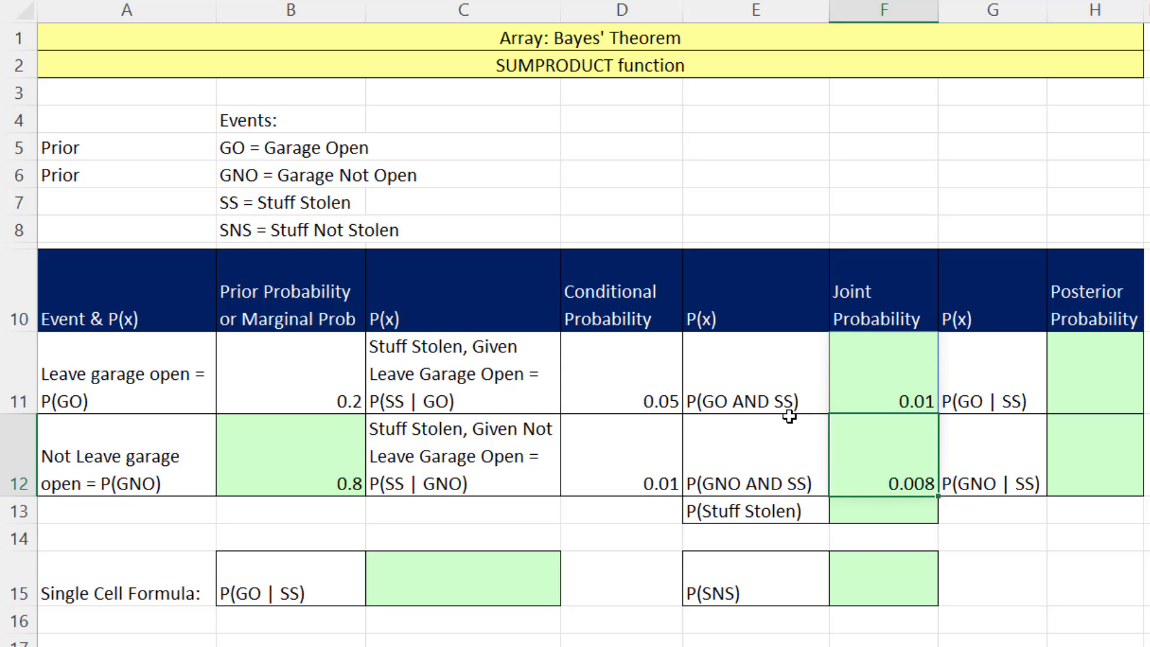
Step: Total the spilled joint probabilities in F13 for P(Stuff Stolen) with =SUM(F11#)
click(860, 393)
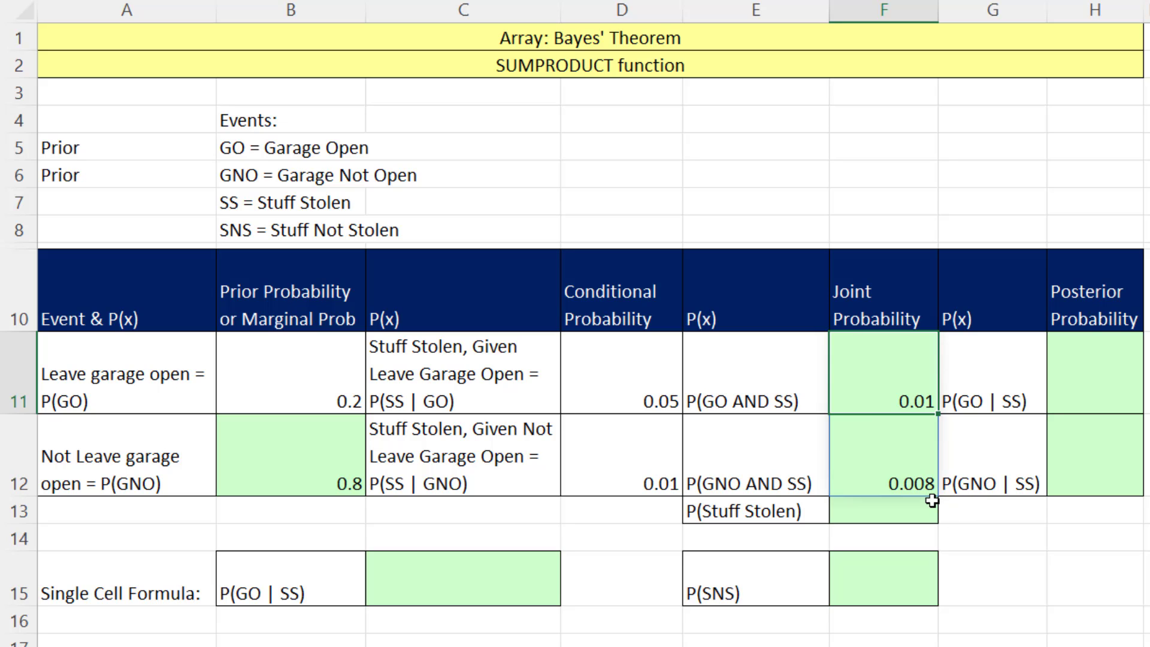
click(875, 511)
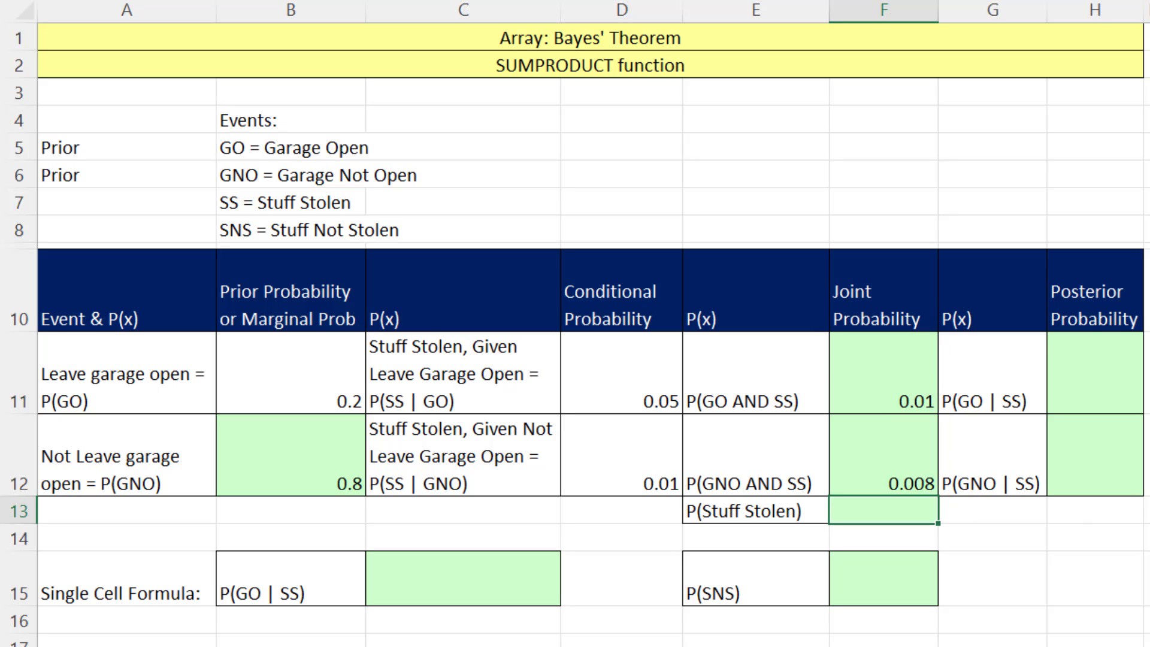
key(alt+equal)
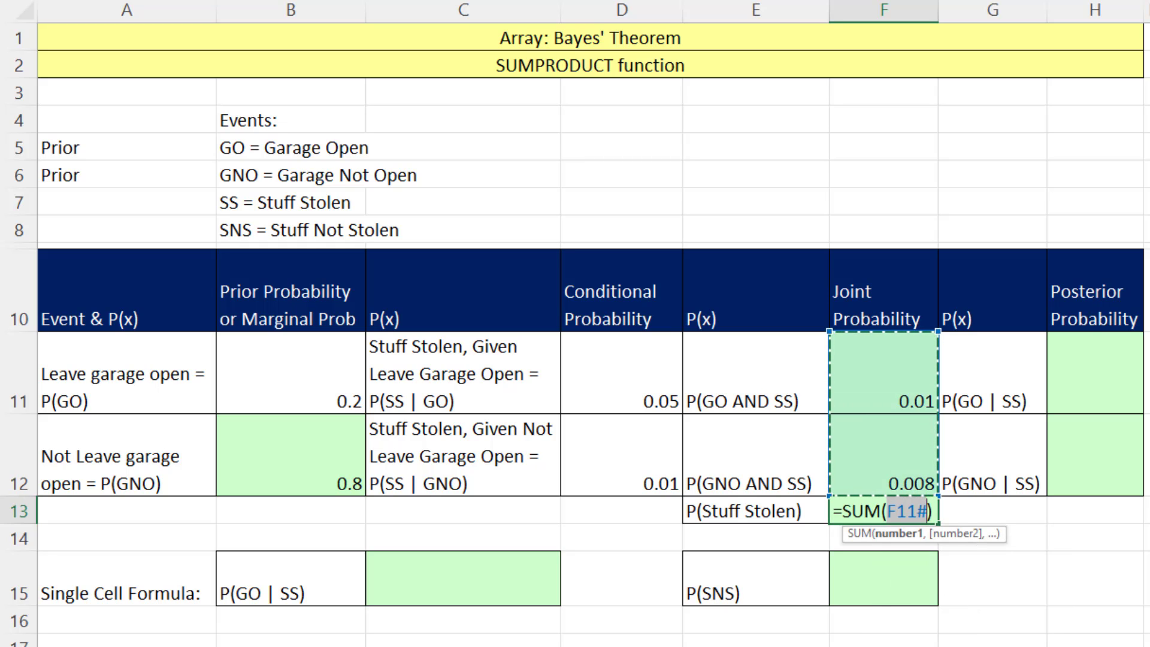
key(Return)
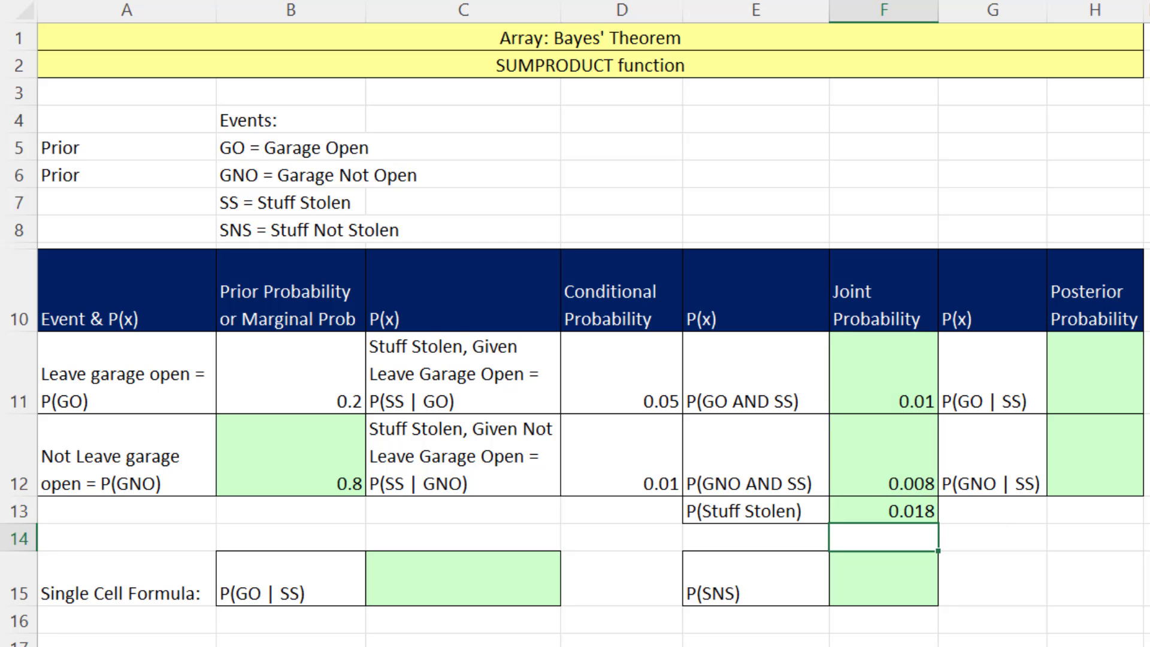
Step: Calculate the posterior probability P(GO | SS) in H11 by dividing its joint probability by P(Stuff Stolen), =F11/F13
click(1079, 403)
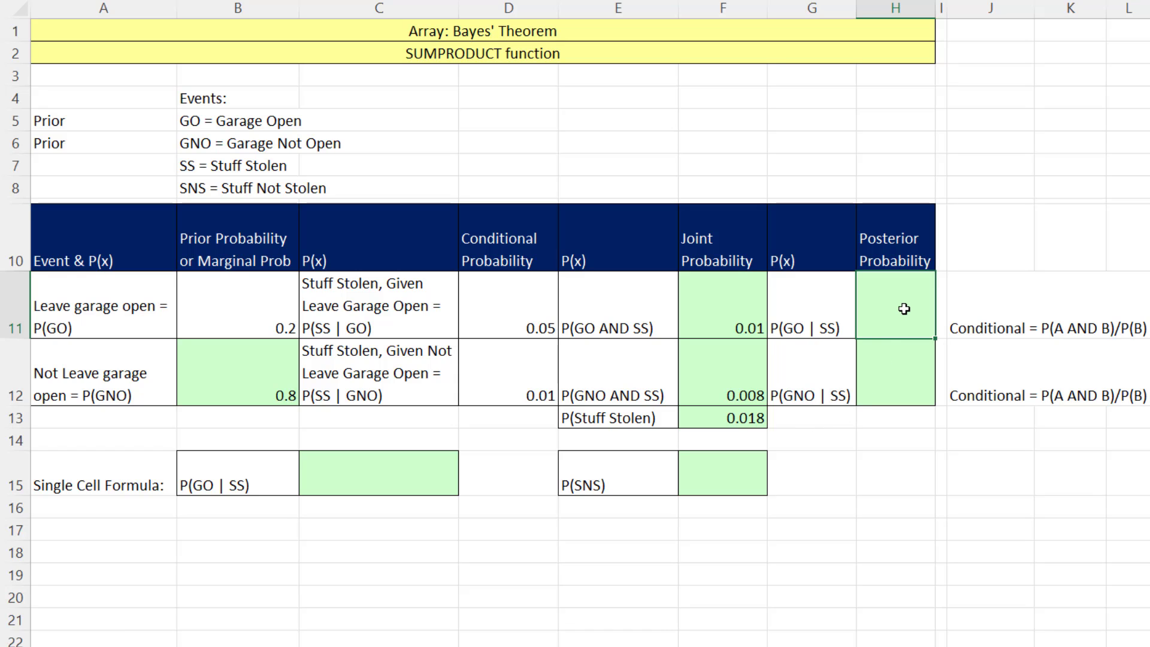
click(719, 321)
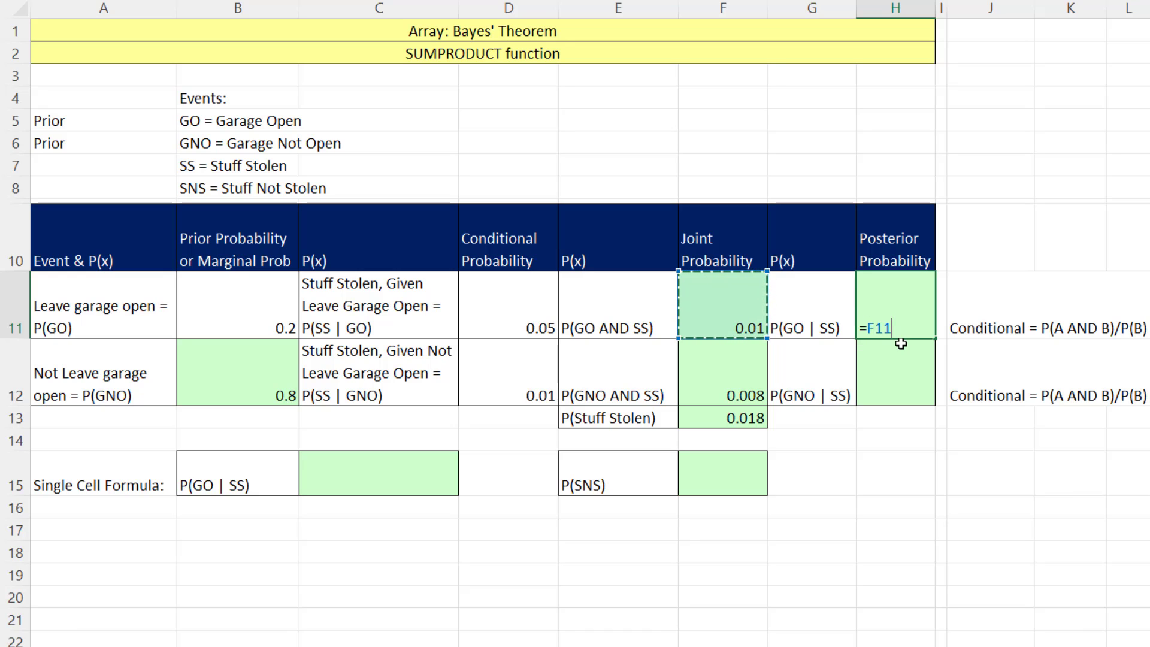
text(/)
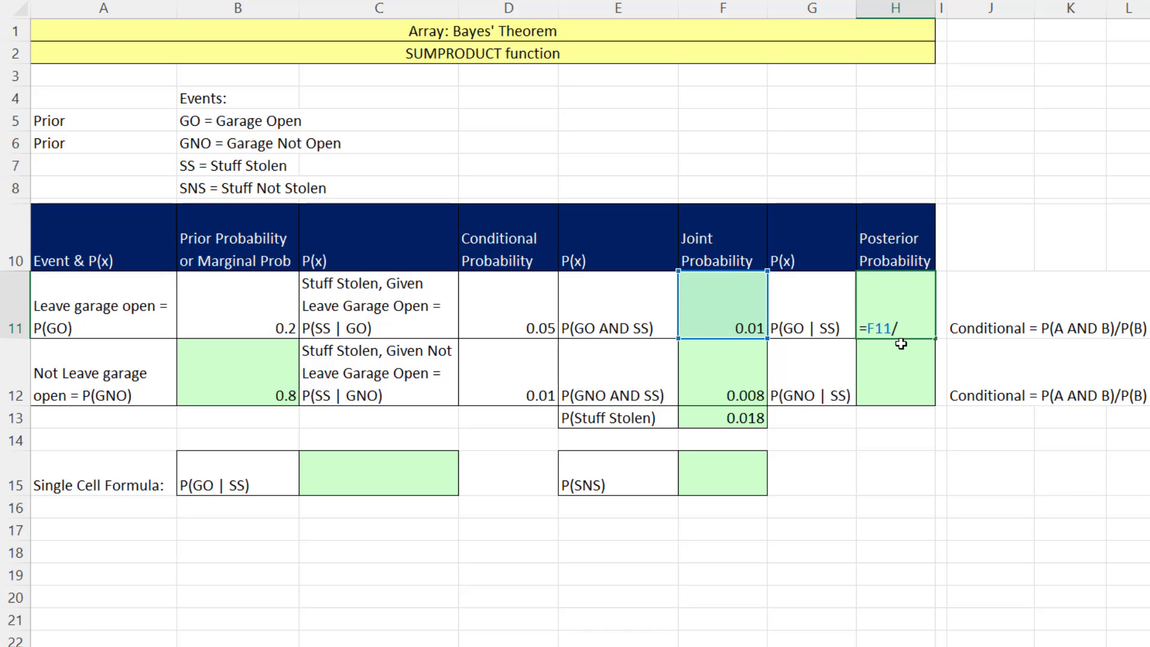
click(734, 418)
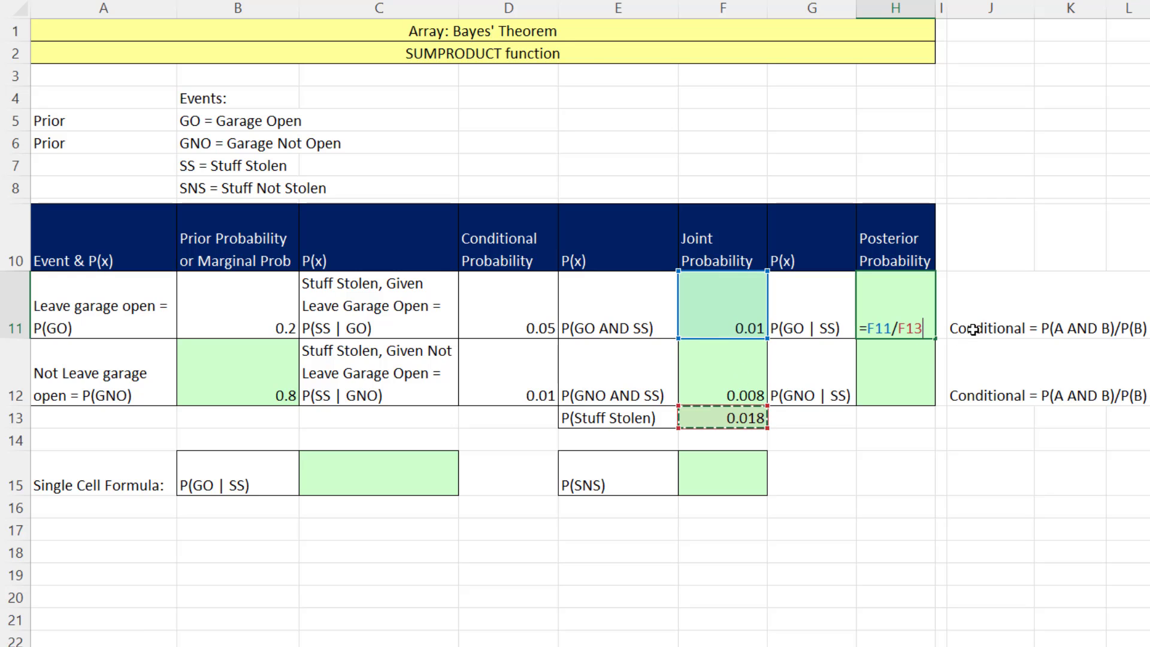
key(Return)
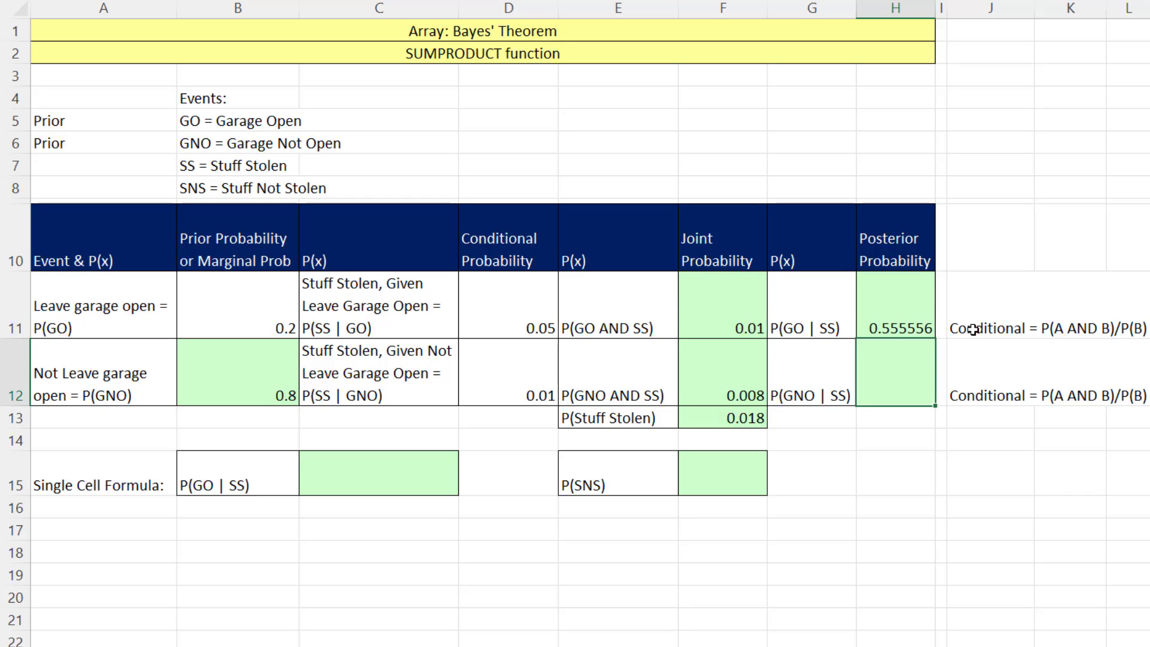
Step: Calculate the posterior probability P(GNO | SS) in H12 with =F12/F13
text(=)
key(Left)
key(Left)
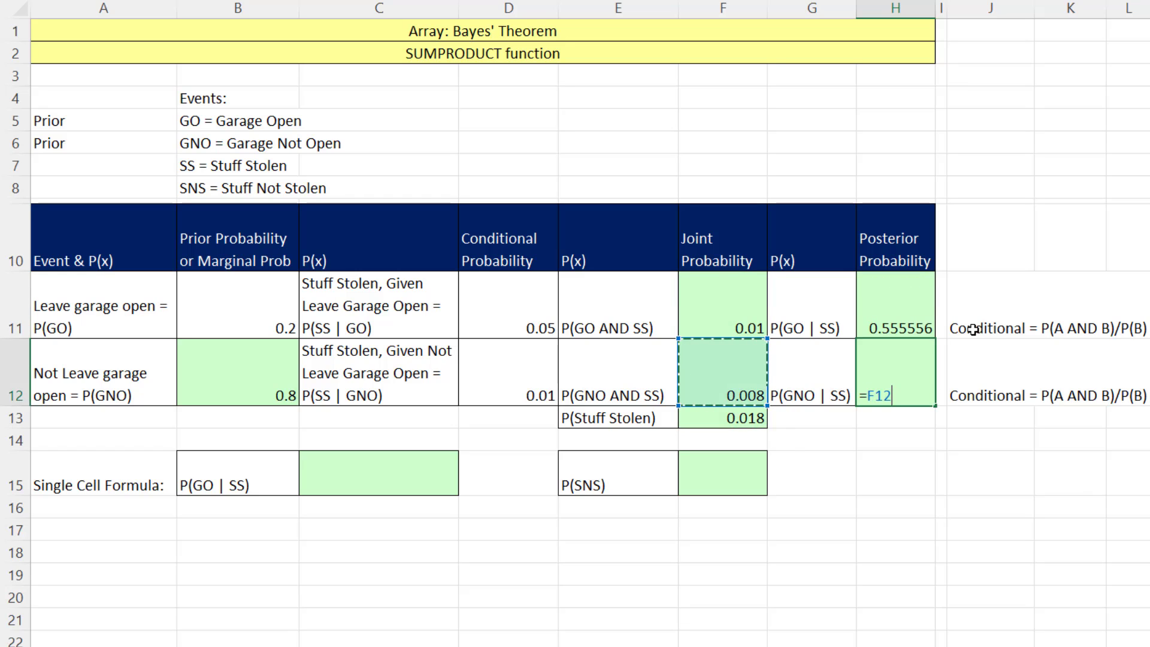
text(/)
key(Left)
key(Left)
key(Down)
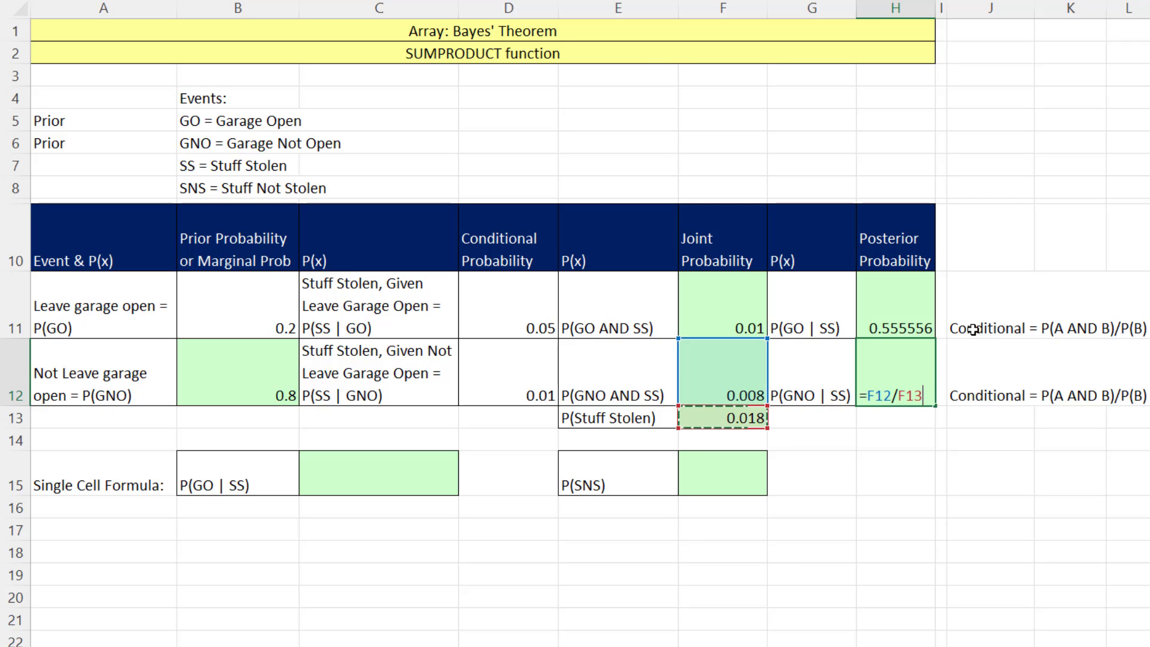
key(Return)
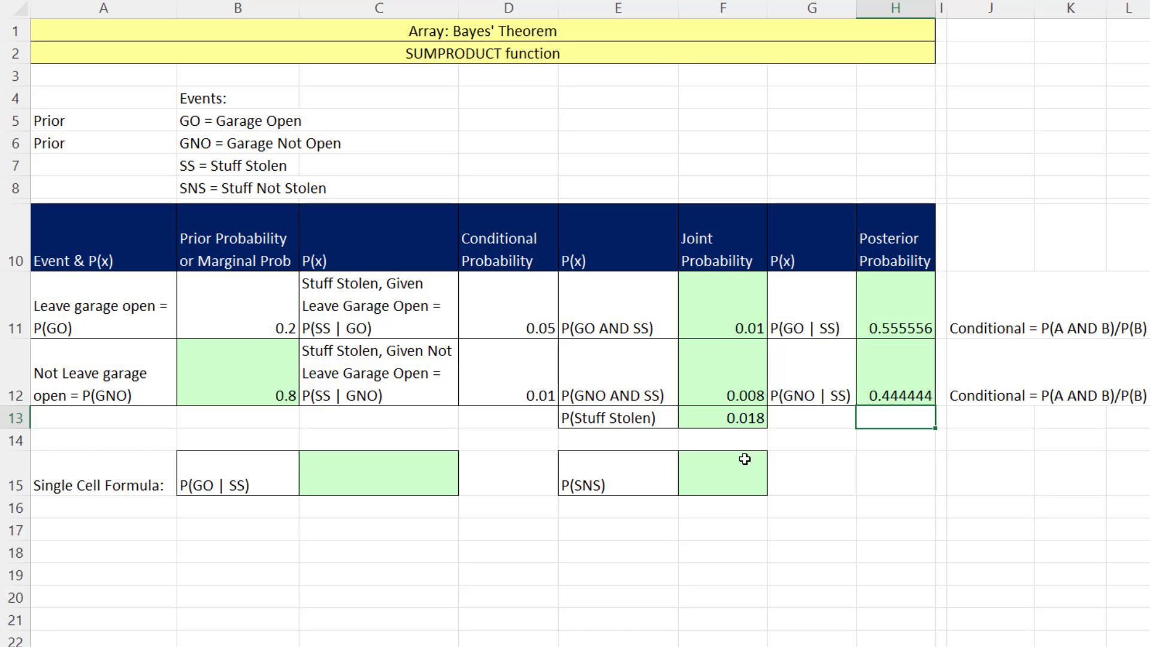
Step: Calculate the probability of stuff not stolen, P(SNS), in F15 with the complement formula =1-F13
click(724, 475)
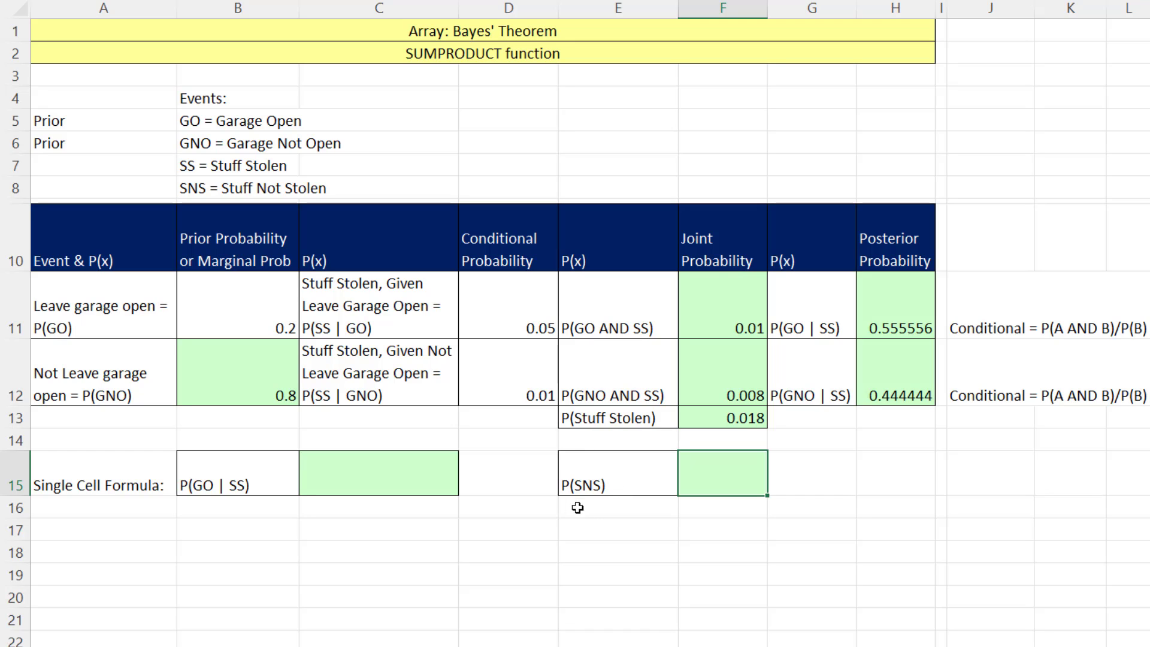
text(=1-)
key(Up)
key(Up)
key(Return)
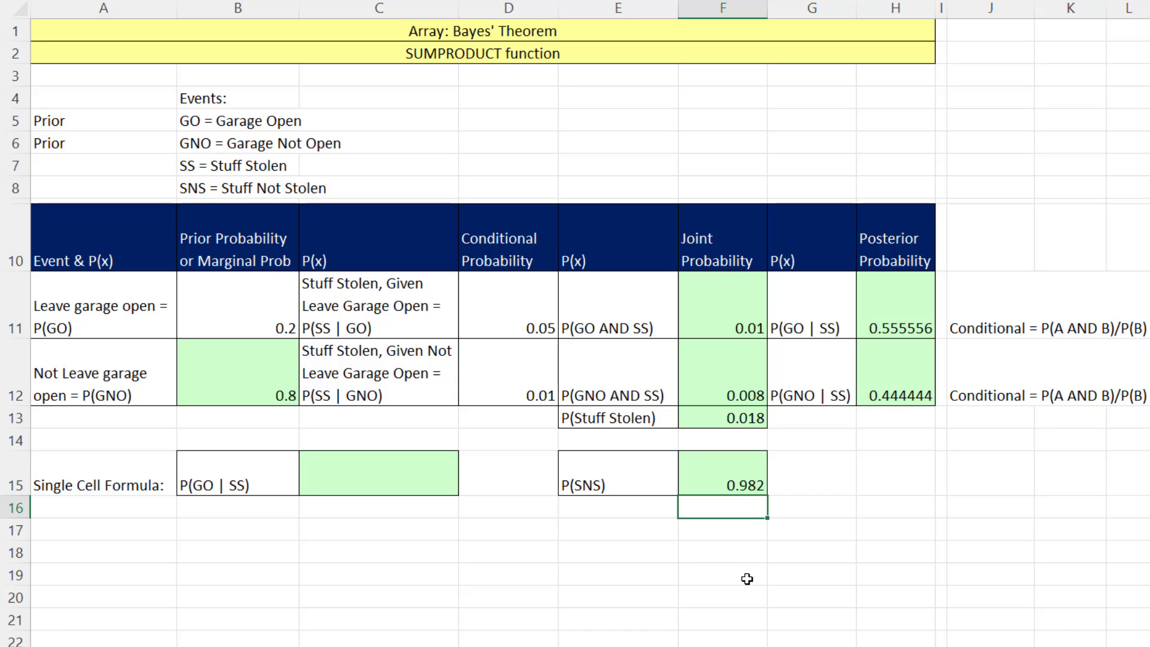
Step: Calculate P(GO | SS) in C15 with the single-cell formula =B11*D11/SUMPRODUCT(B11:B12,D11:D12)
click(375, 470)
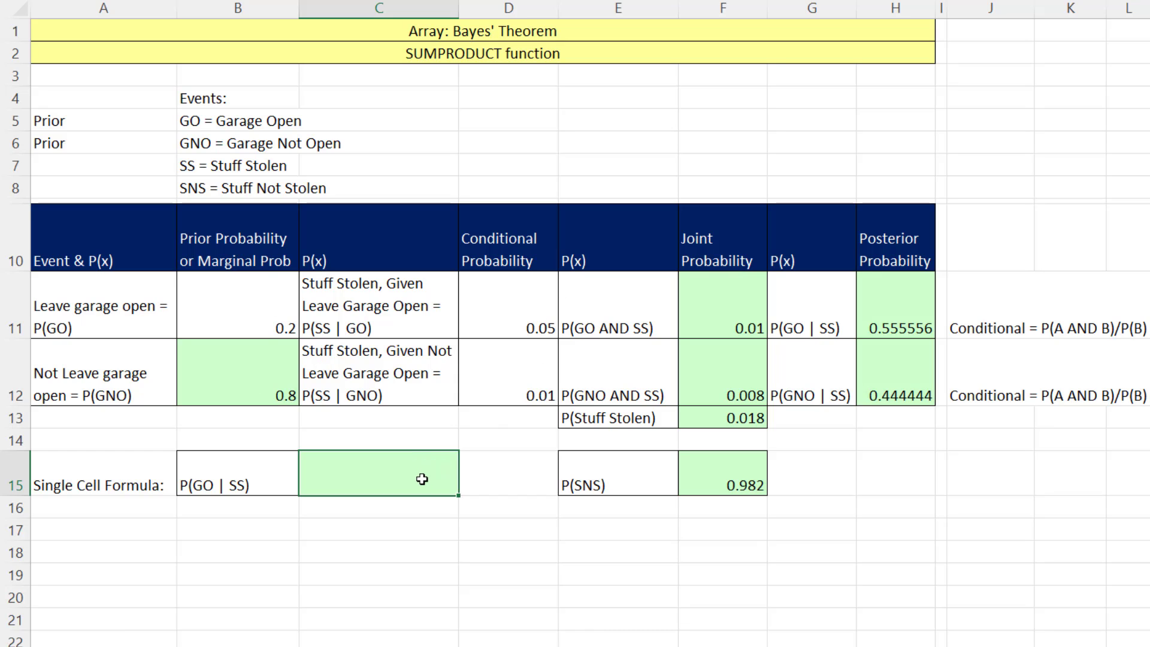
text(=)
click(263, 300)
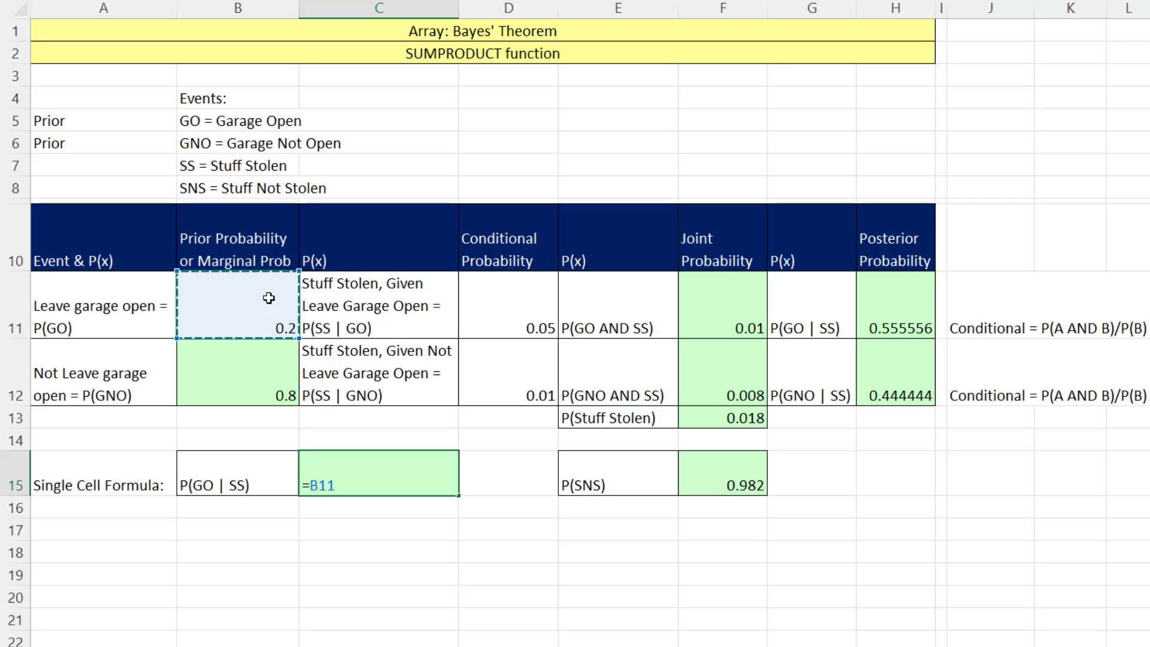
text(*)
click(512, 293)
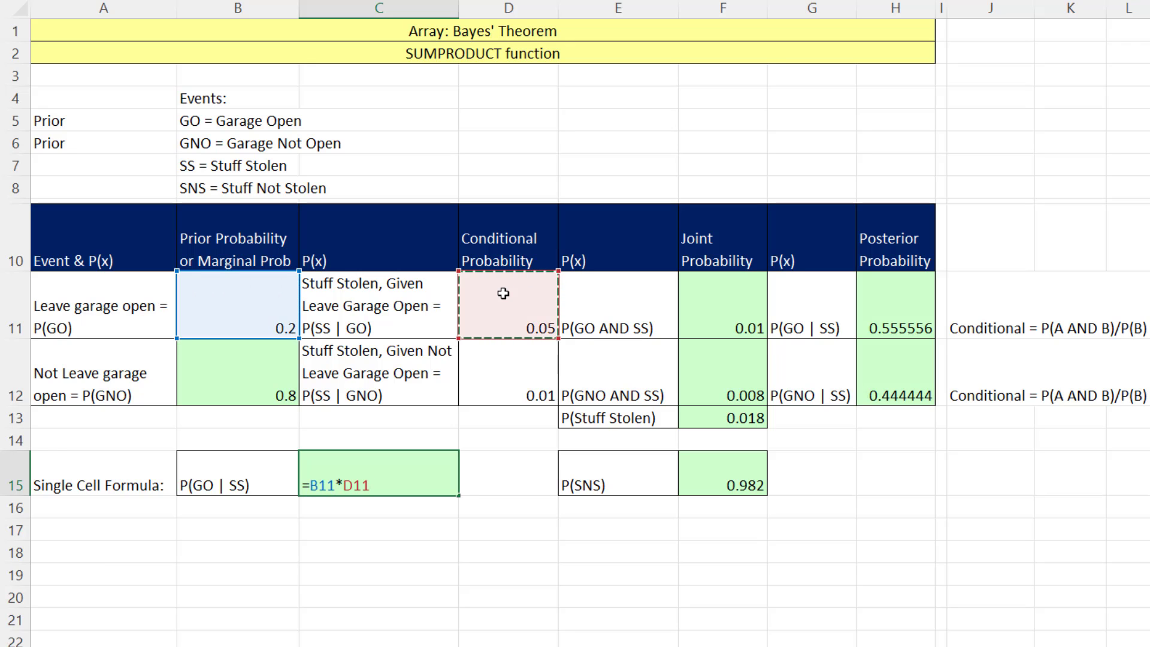
text(/sump)
key(Tab)
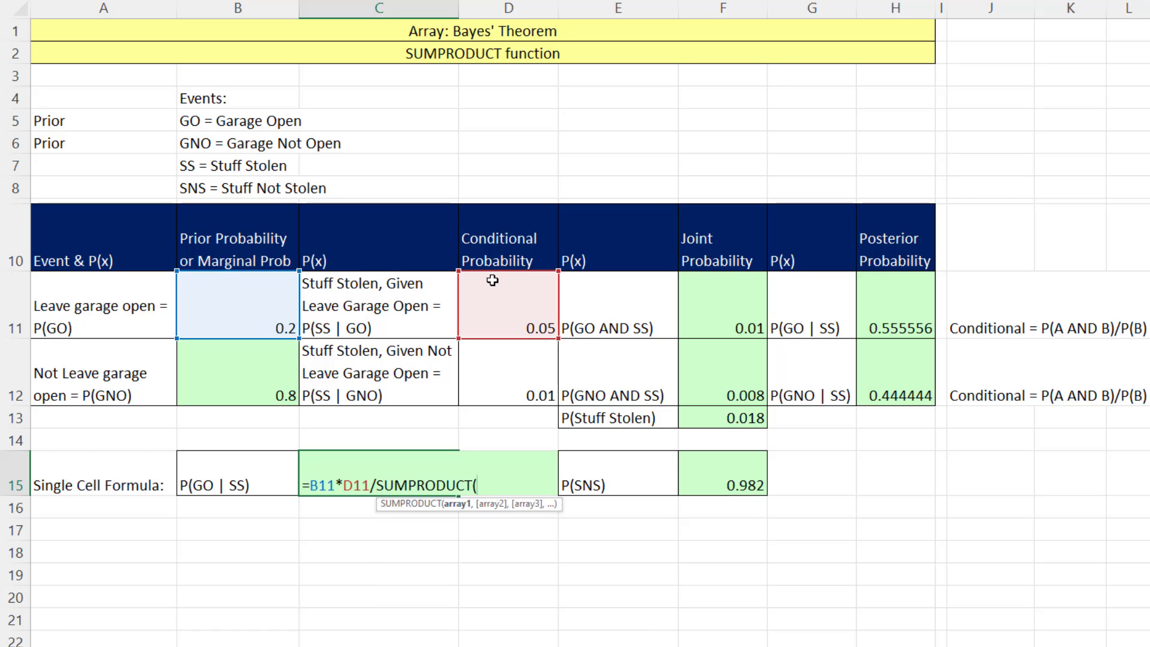
drag(250, 315, 249, 362)
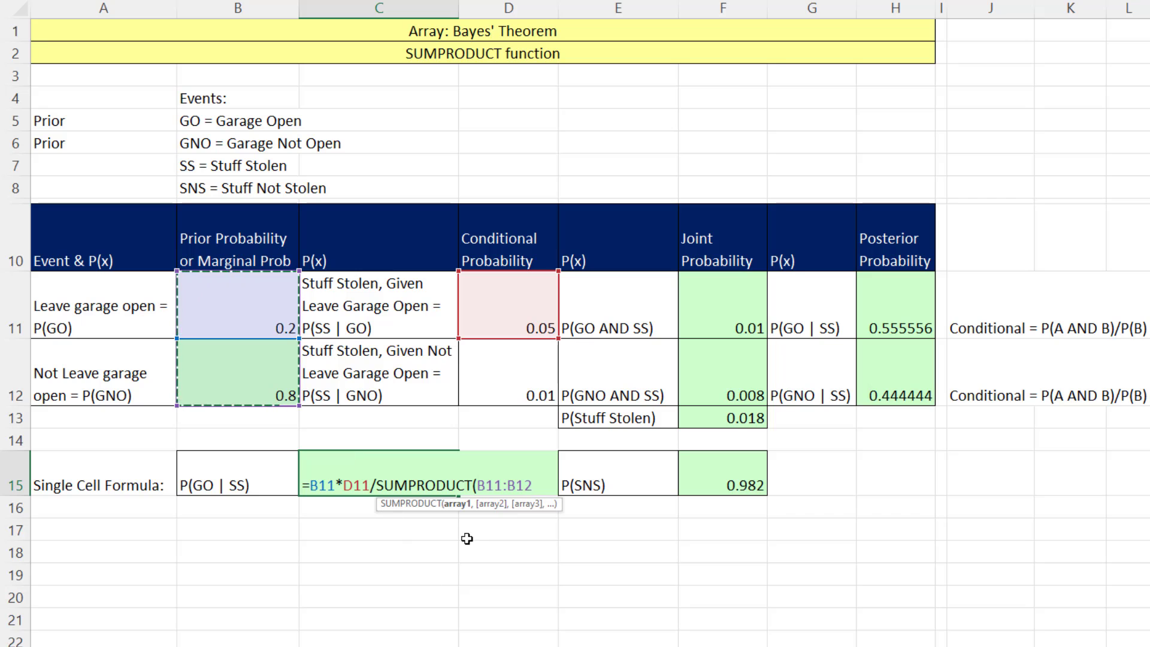
text(,)
drag(502, 311, 500, 372)
text())
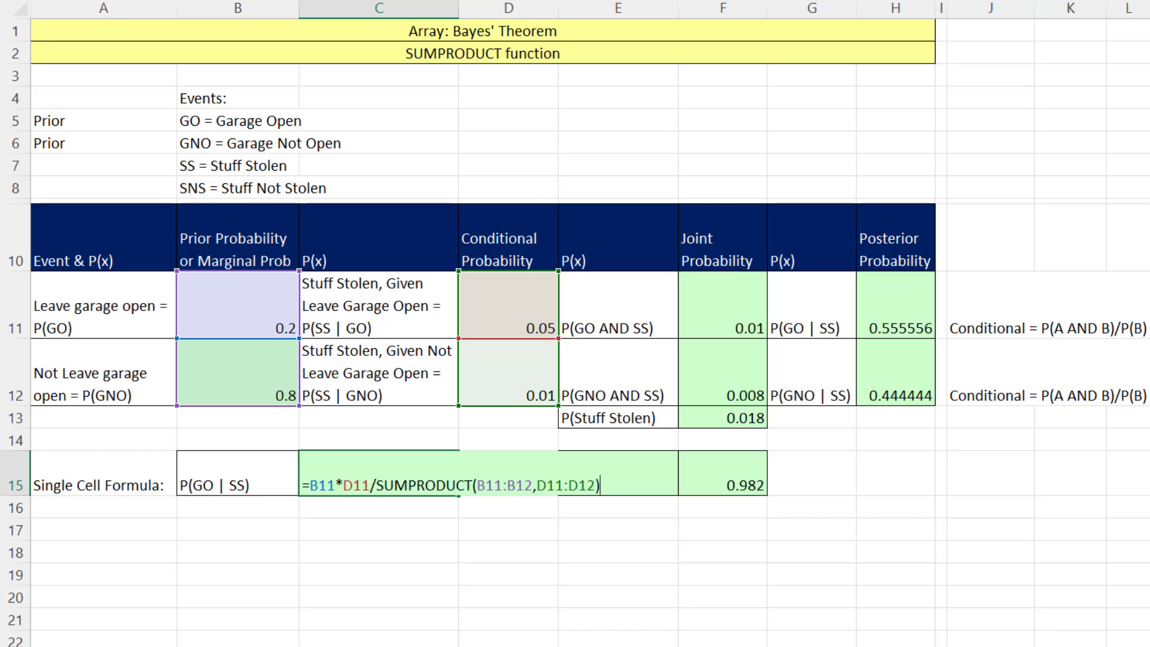
key(Return)
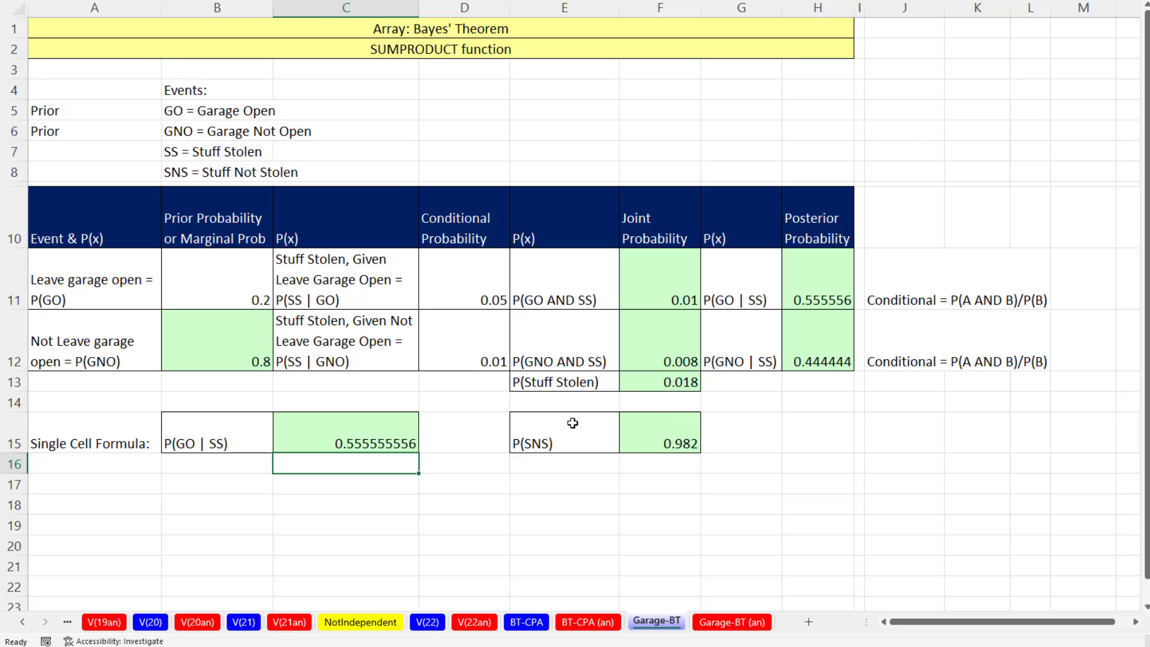
Step: Switch to the BT-CPA sheet and move the Tree Diagram picture up over the frequency and joint probability tables
click(527, 622)
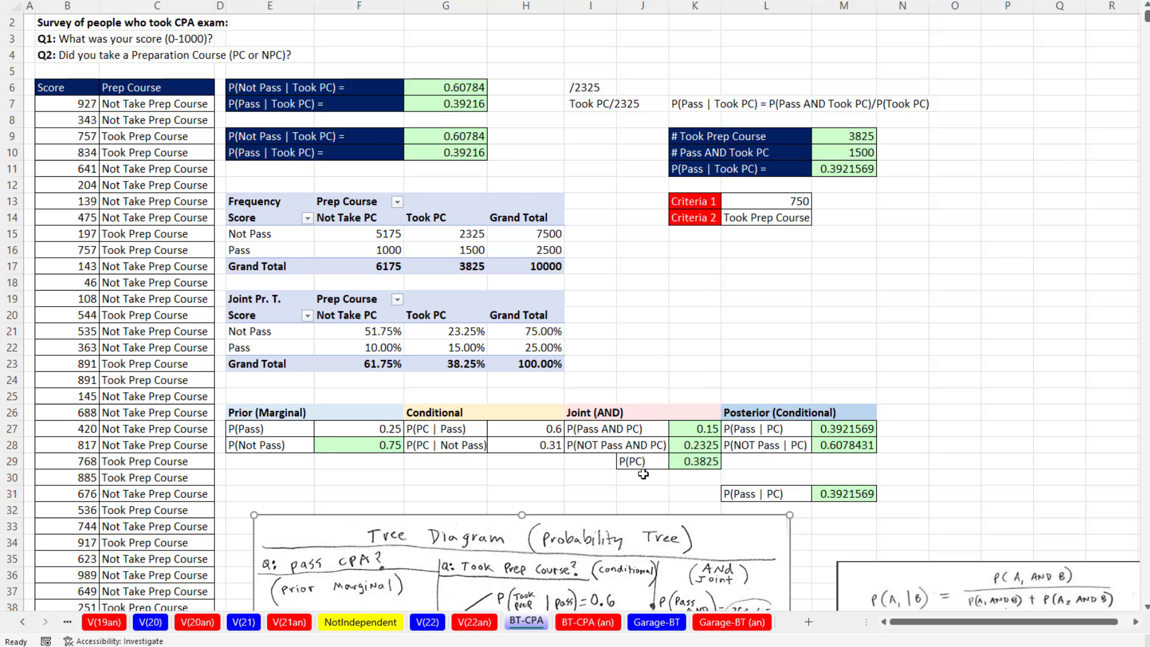
drag(606, 561, 664, 169)
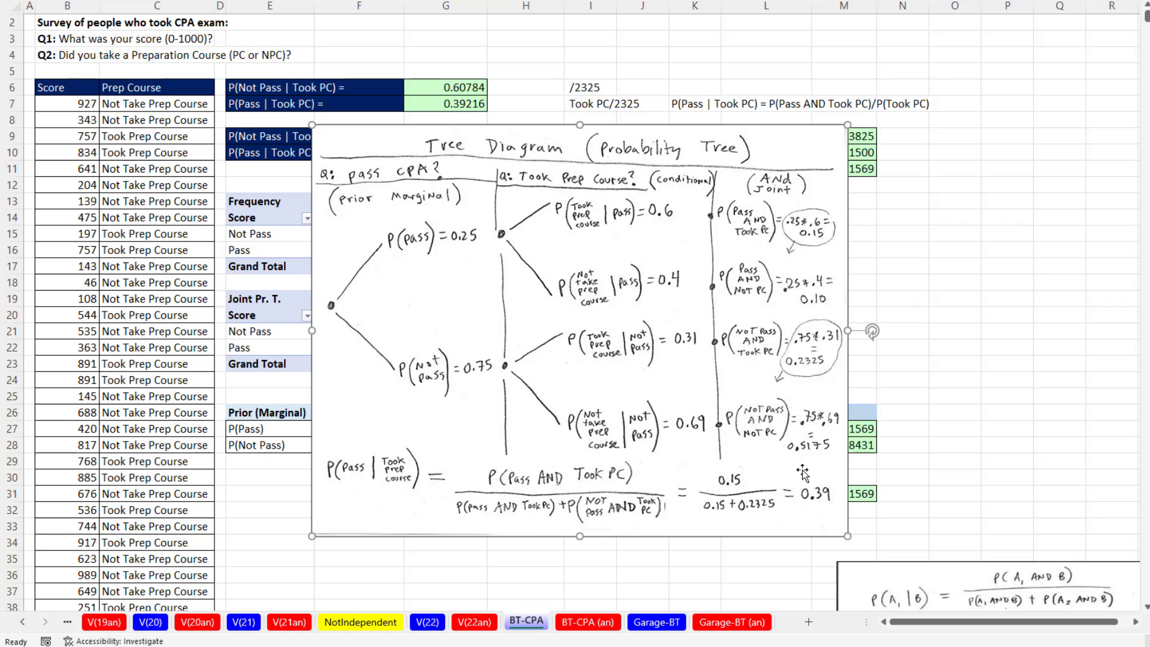